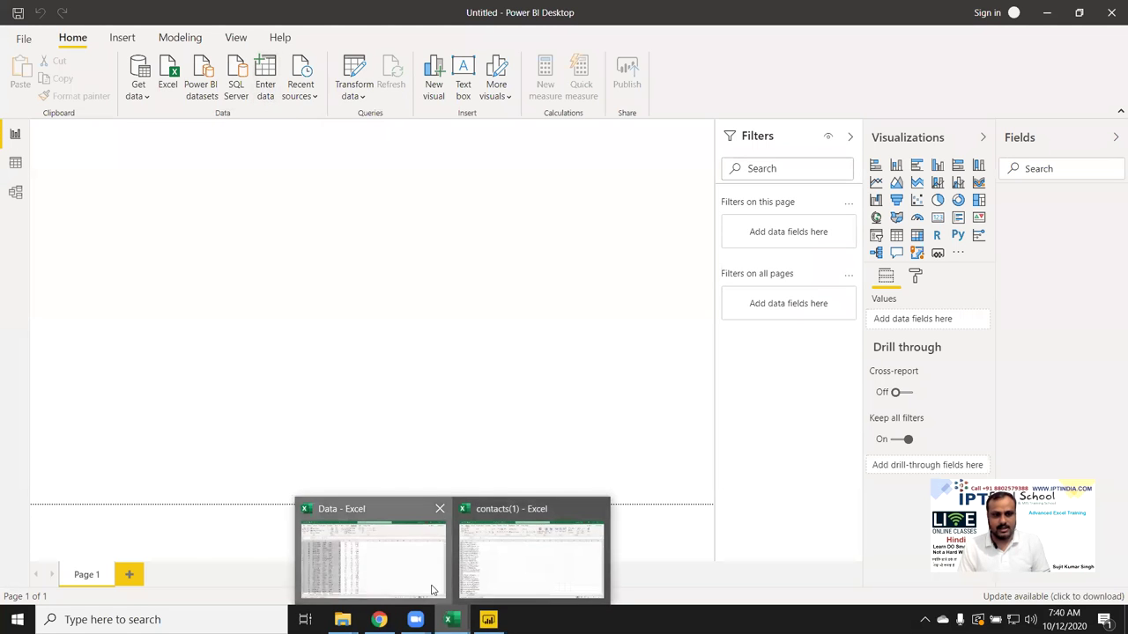
- Paste the copied Excel rows (ID, Date, Name, City, Area, Qty) into Enter data and load them as Table
{"action": "left_click", "coordinate": [423, 577]}
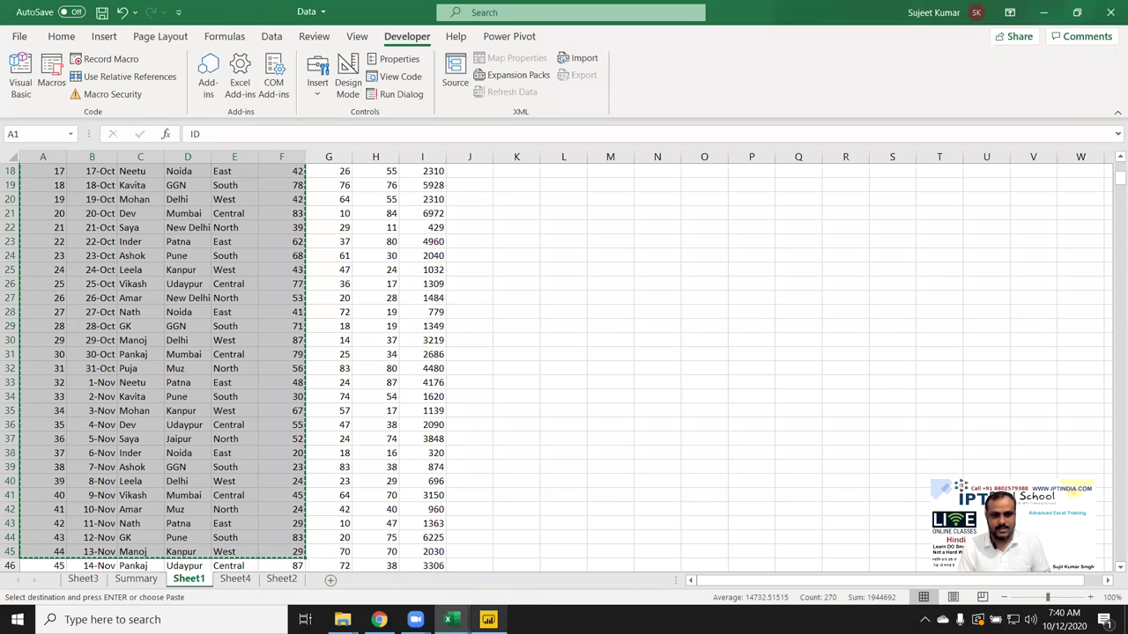
{"action": "left_click", "coordinate": [488, 620]}
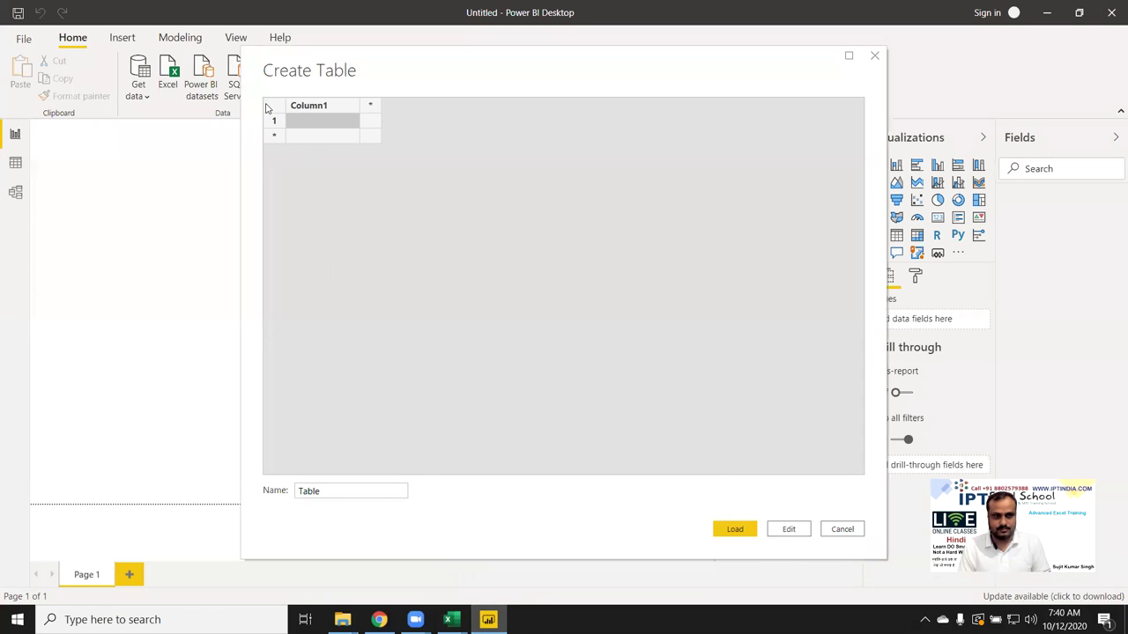
{"action": "key", "text": "ctrl+v"}
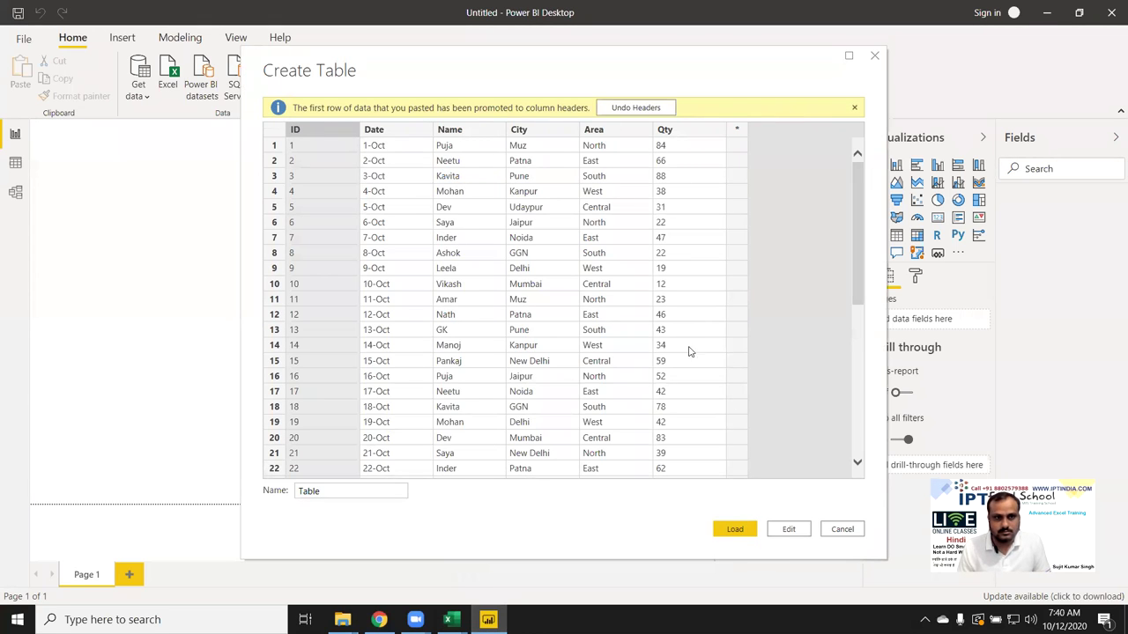
{"action": "left_click", "coordinate": [735, 529]}
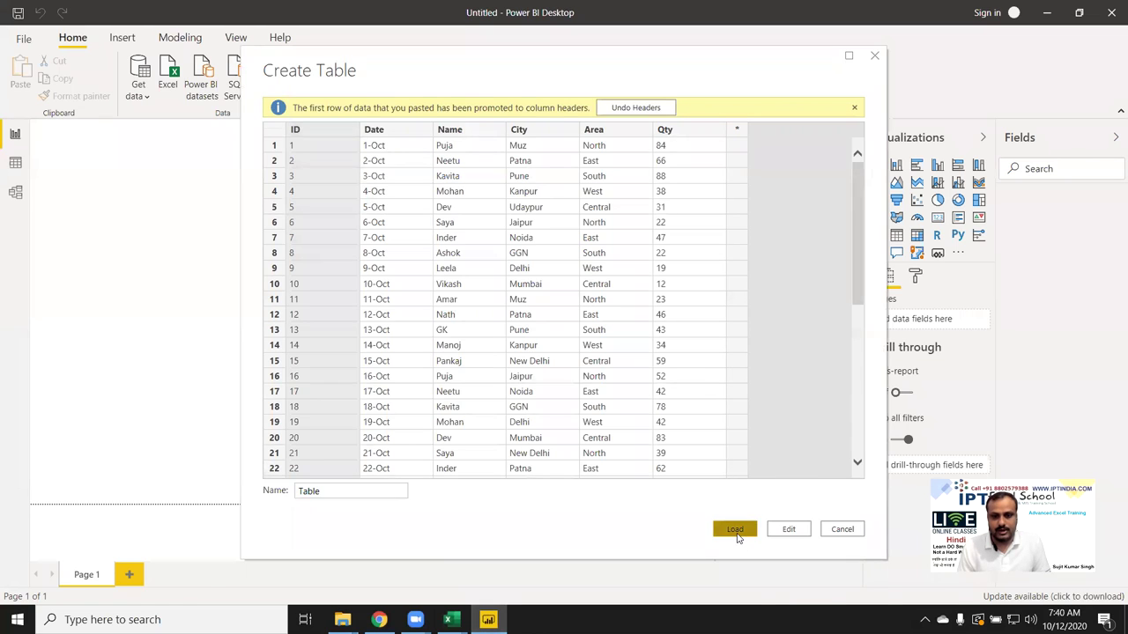
{"action": "key", "text": "alt+Tab"}
{"action": "key", "text": "alt+Tab"}
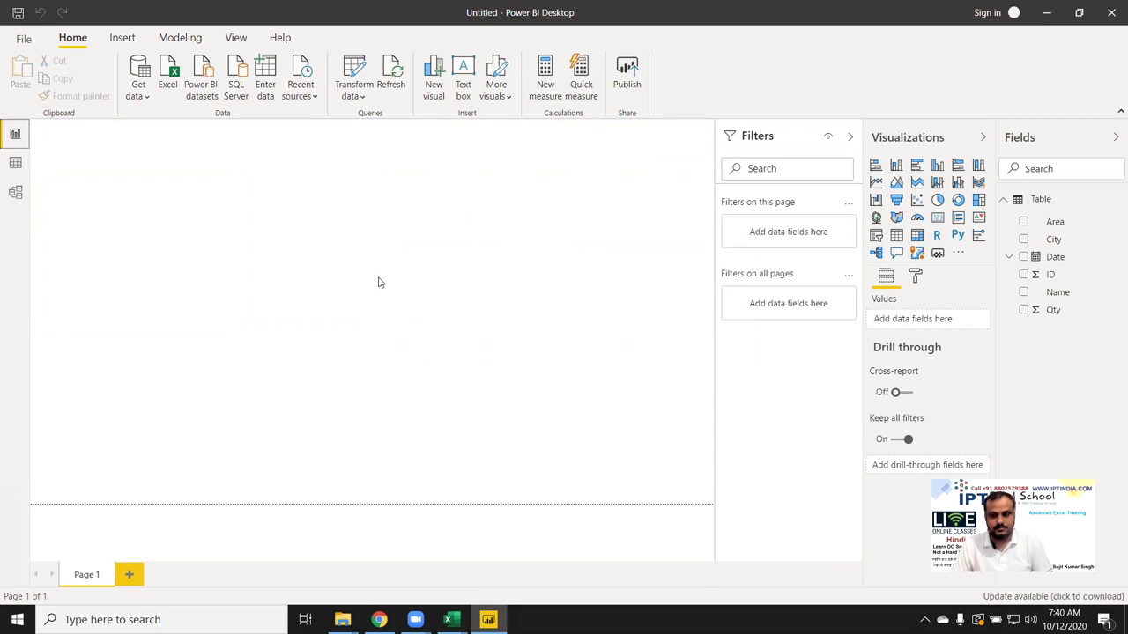
- Show Table's 44 rows in Data view and select the Qty column
{"action": "left_click", "coordinate": [16, 163]}
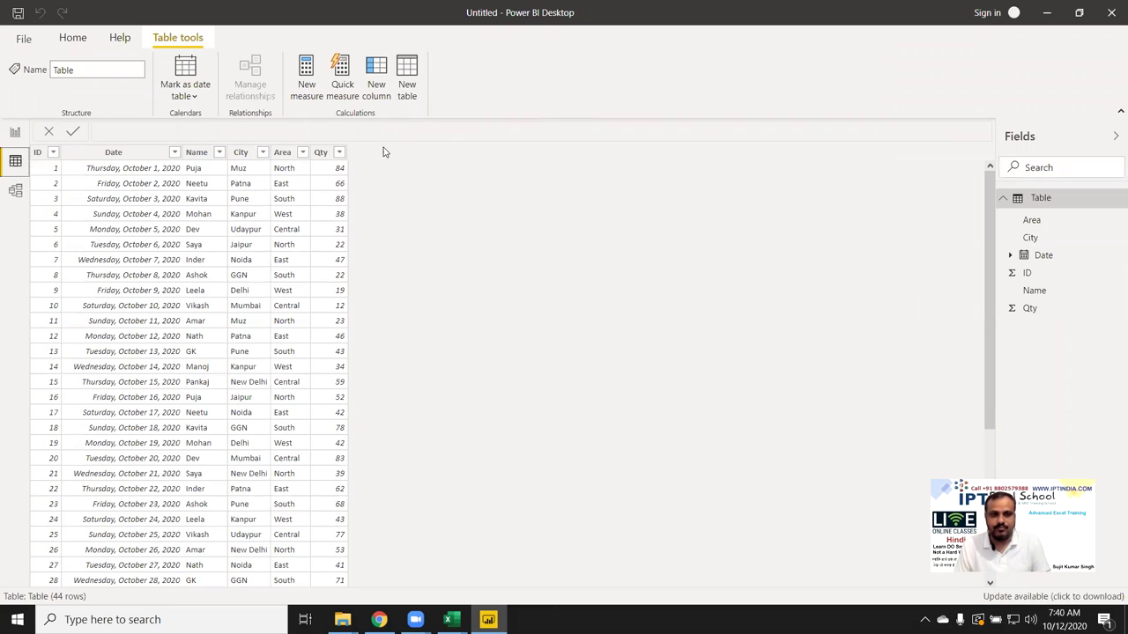
{"action": "left_click", "coordinate": [326, 192]}
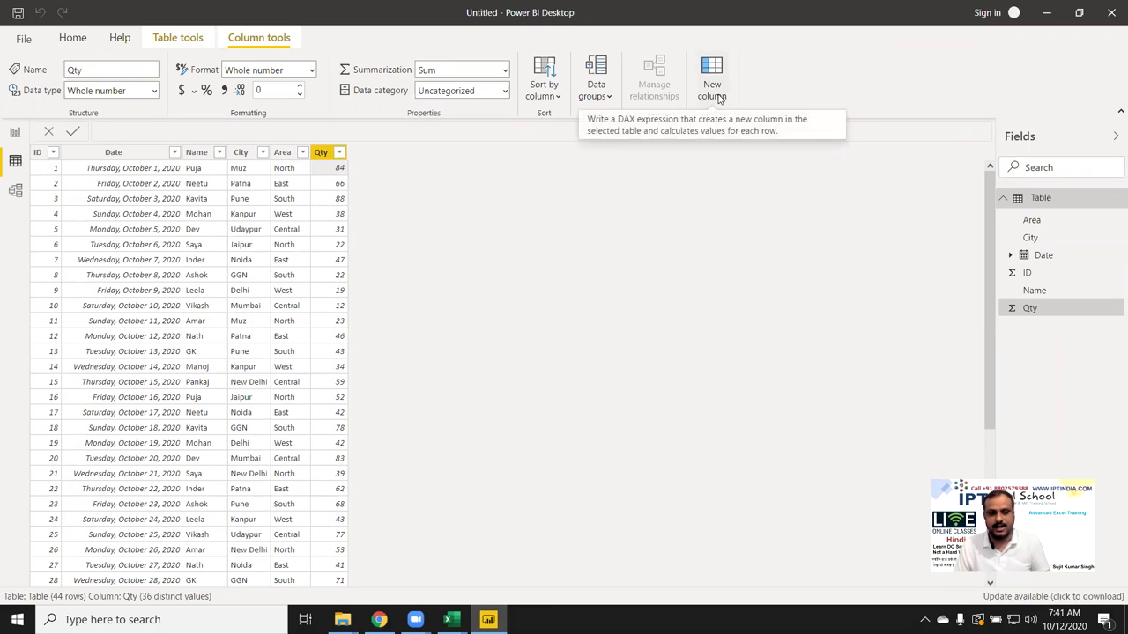
- Create a new calculated column named INC and begin its IF formula
{"action": "left_click", "coordinate": [716, 98]}
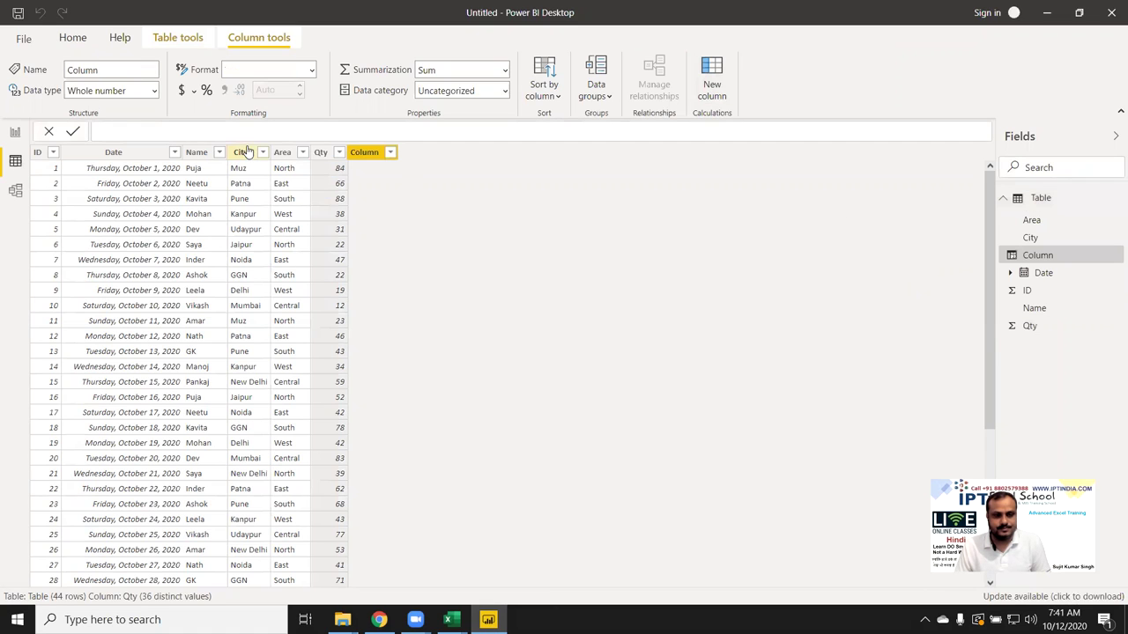
{"action": "double_click", "coordinate": [126, 131]}
{"action": "type", "text": "INC = "}
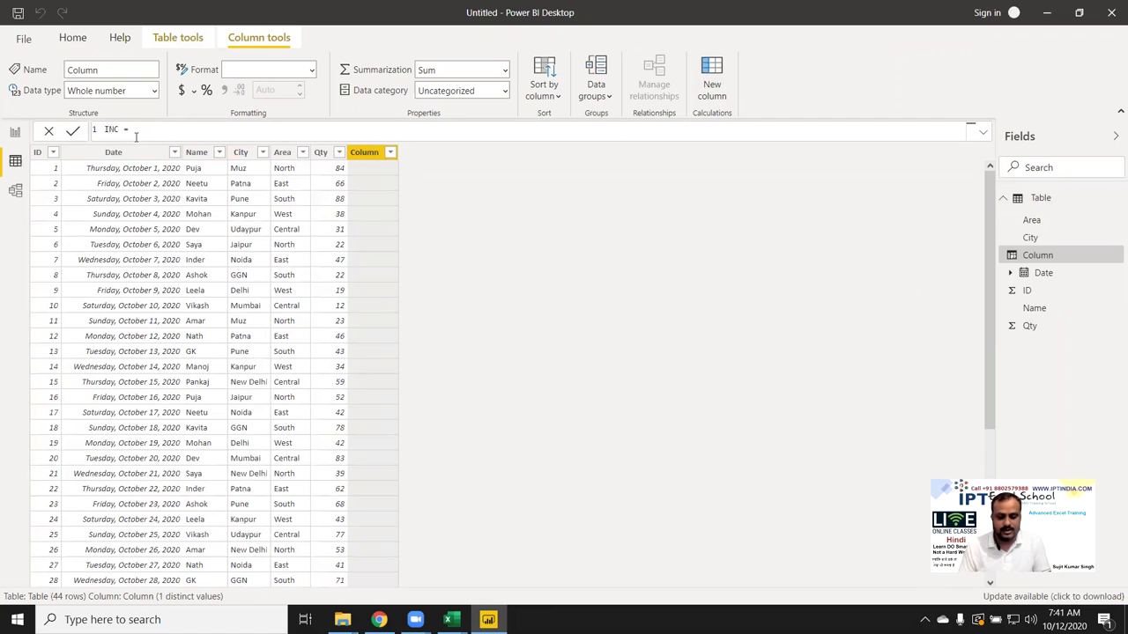
{"action": "type", "text": "Int"}
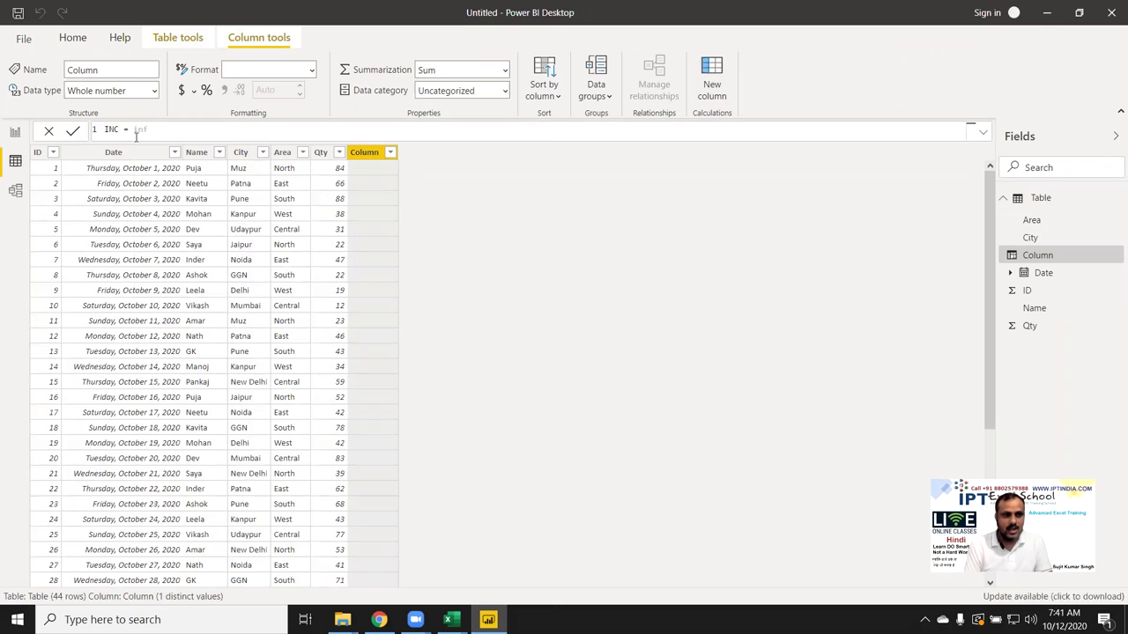
{"action": "key", "text": "BackSpace"}
{"action": "key", "text": "BackSpace"}
{"action": "type", "text": "F("}
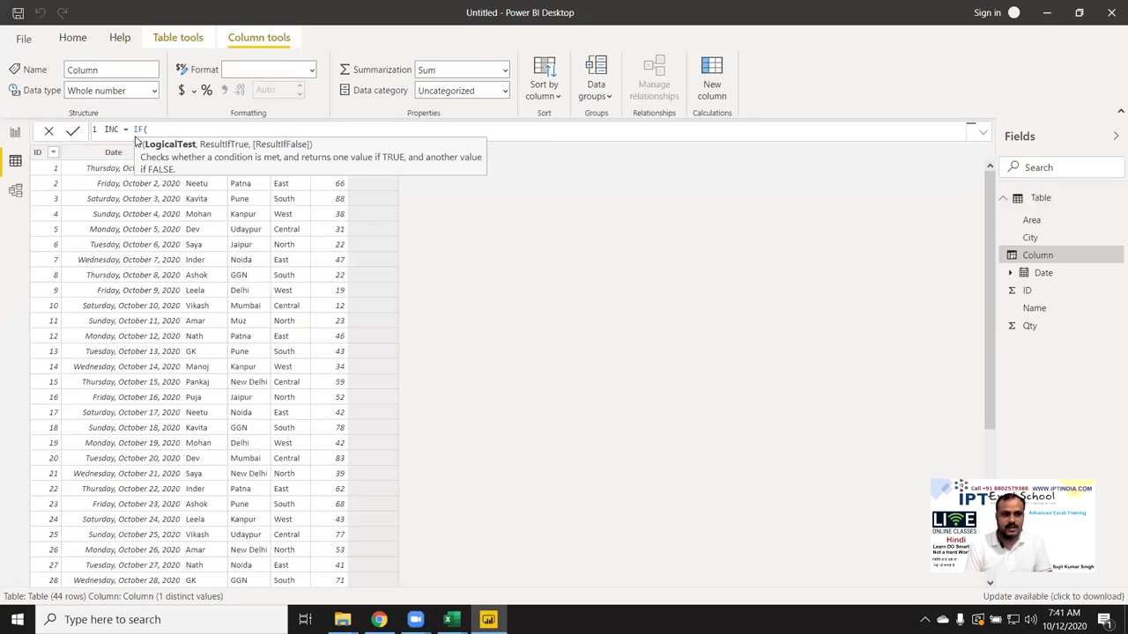
{"action": "type", "text": "qty"}
{"action": "key", "text": "Tab"}
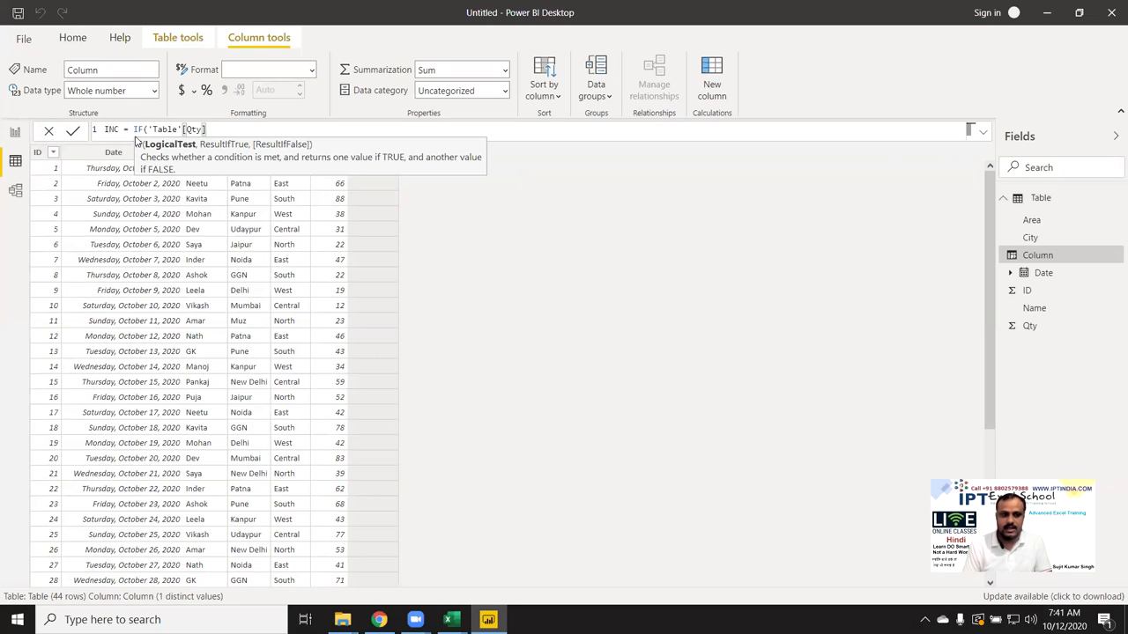
{"action": "key", "text": "BackSpace"}
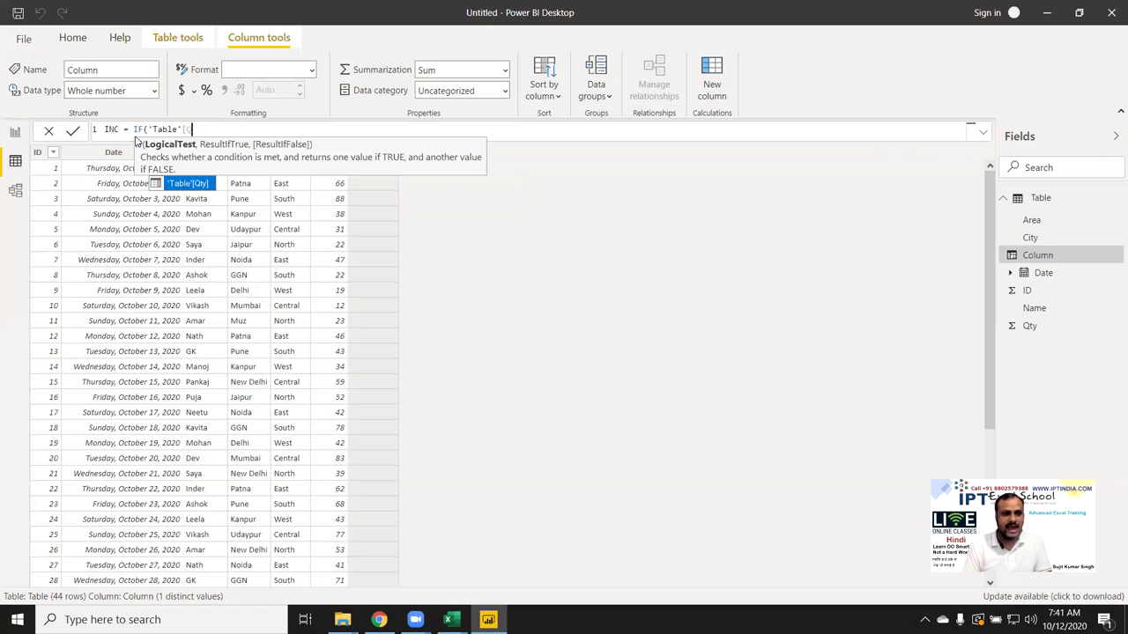
{"action": "key", "text": "BackSpace"}
{"action": "key", "text": "BackSpace"}
{"action": "key", "text": "BackSpace"}
{"action": "key", "text": "BackSpace"}
- Complete INC as IF(AND(Qty>=50, Qty<=80), 500, 0) and commit it
{"action": "type", "text": "an"}
{"action": "key", "text": "Tab"}
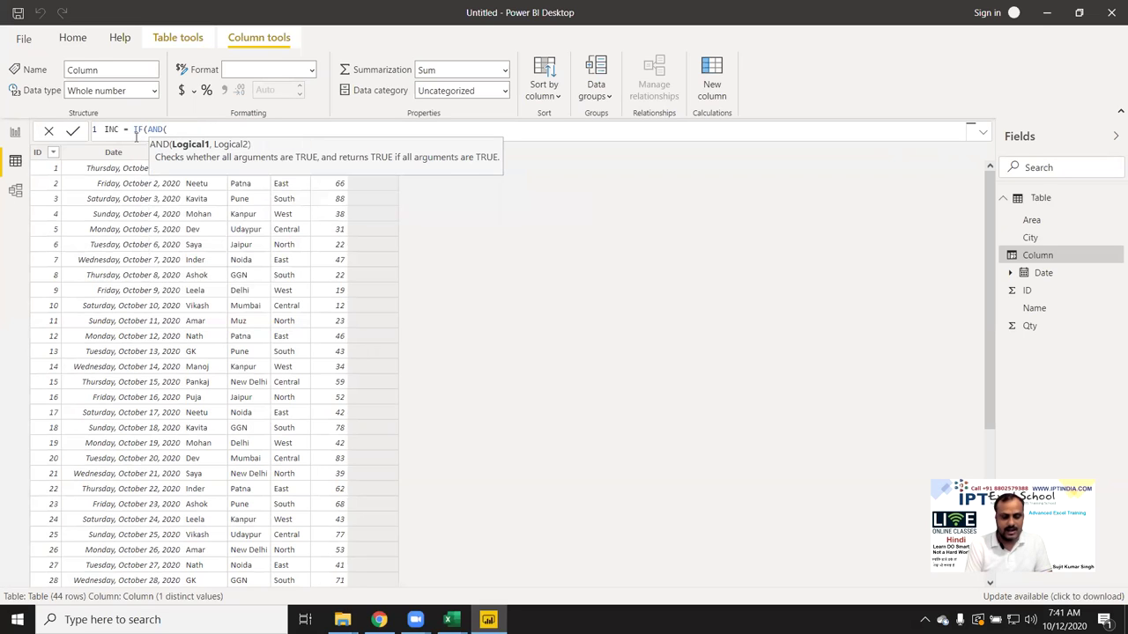
{"action": "type", "text": "qty"}
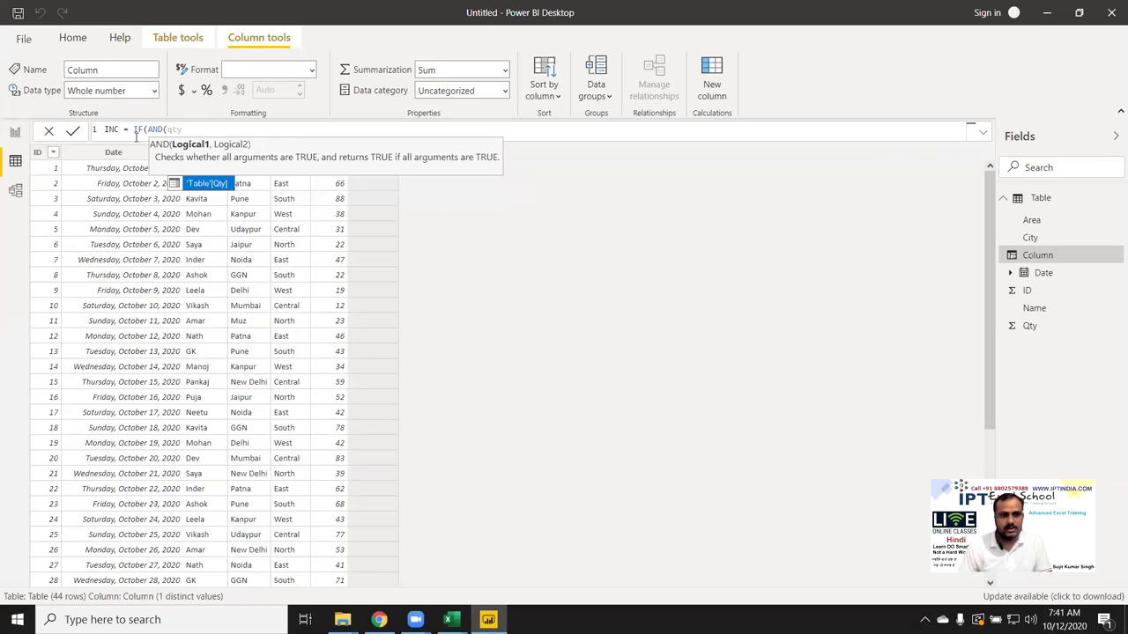
{"action": "key", "text": "Tab"}
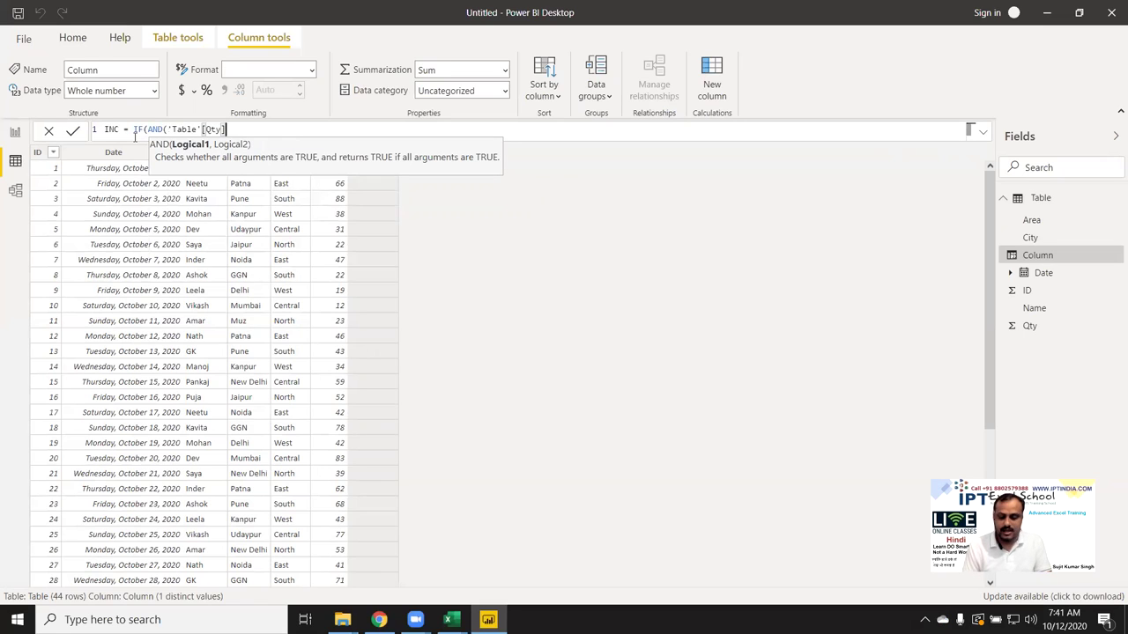
{"action": "type", "text": ">="}
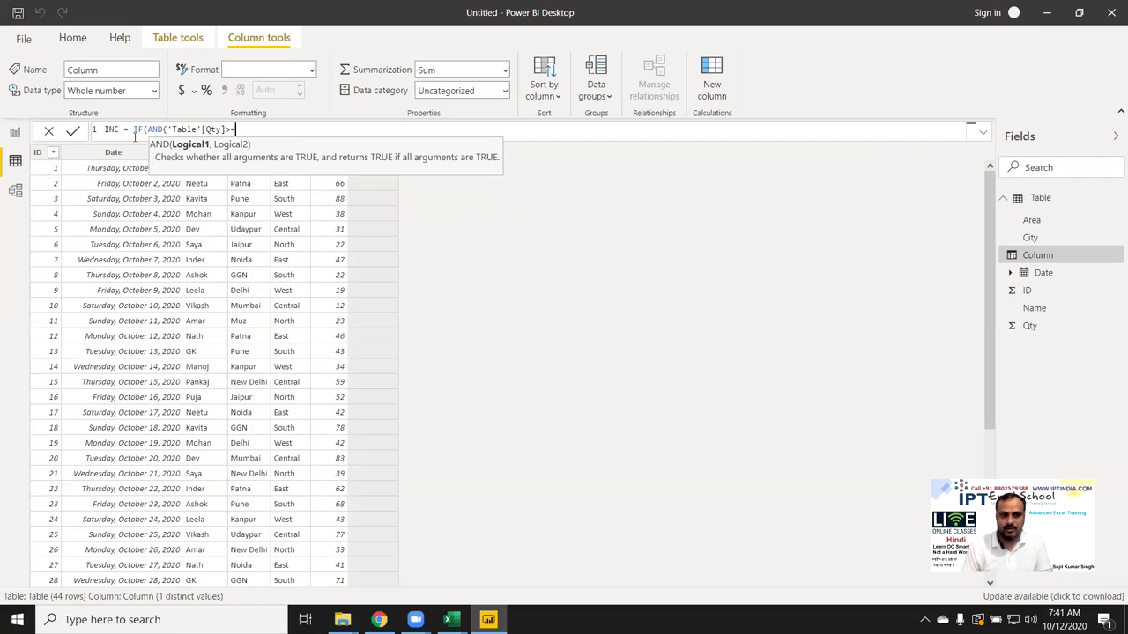
{"action": "type", "text": "50,"}
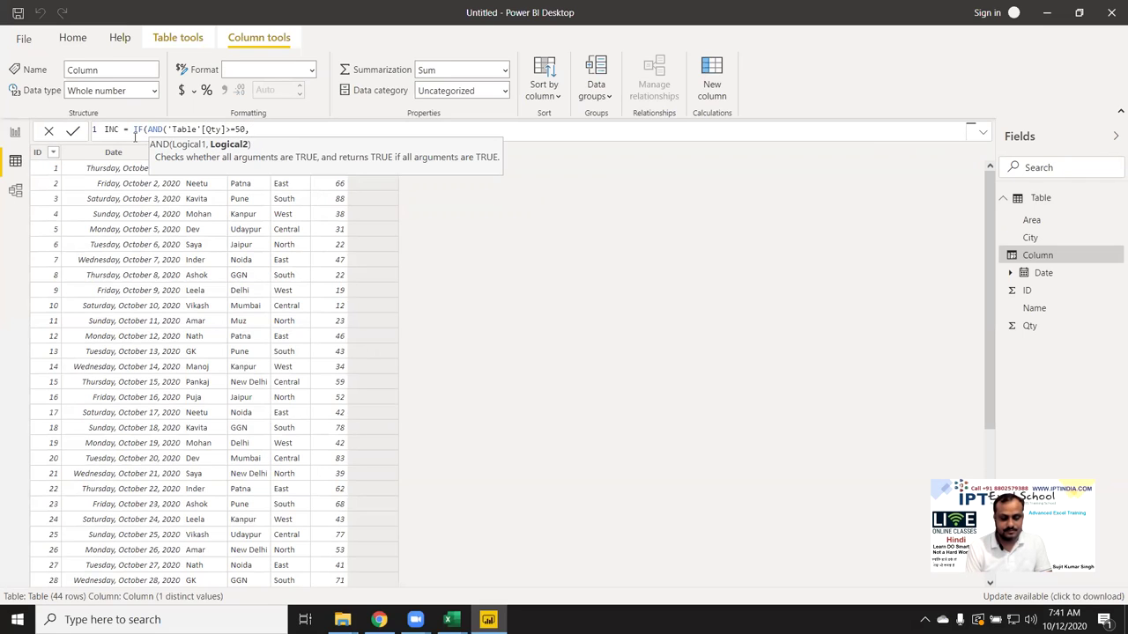
{"action": "type", "text": "qt"}
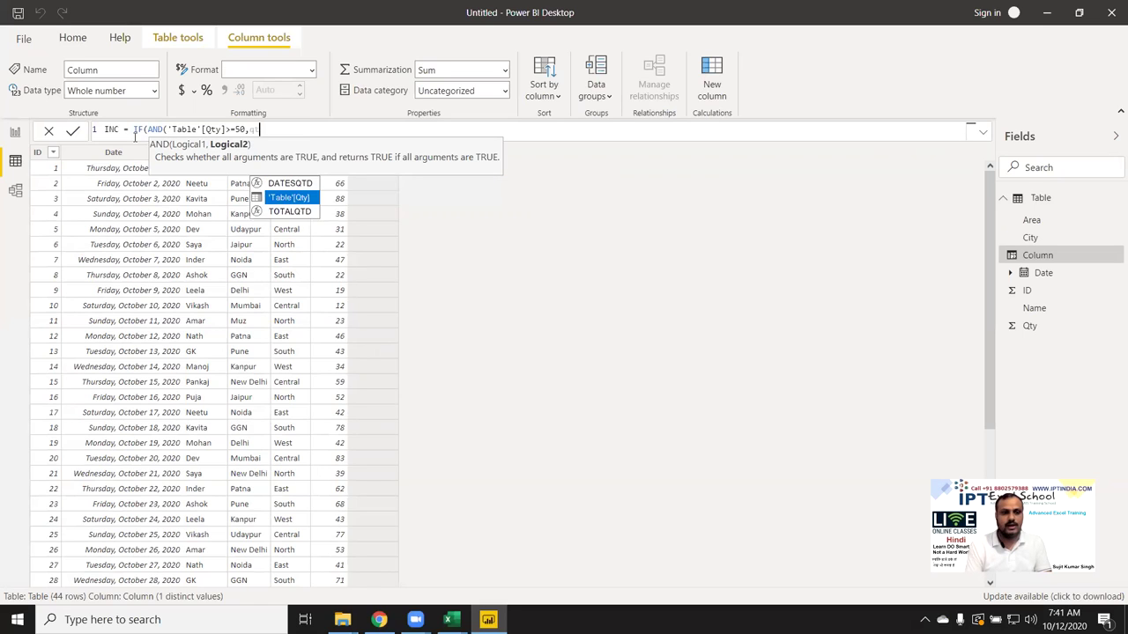
{"action": "key", "text": "Tab"}
{"action": "type", "text": "<"}
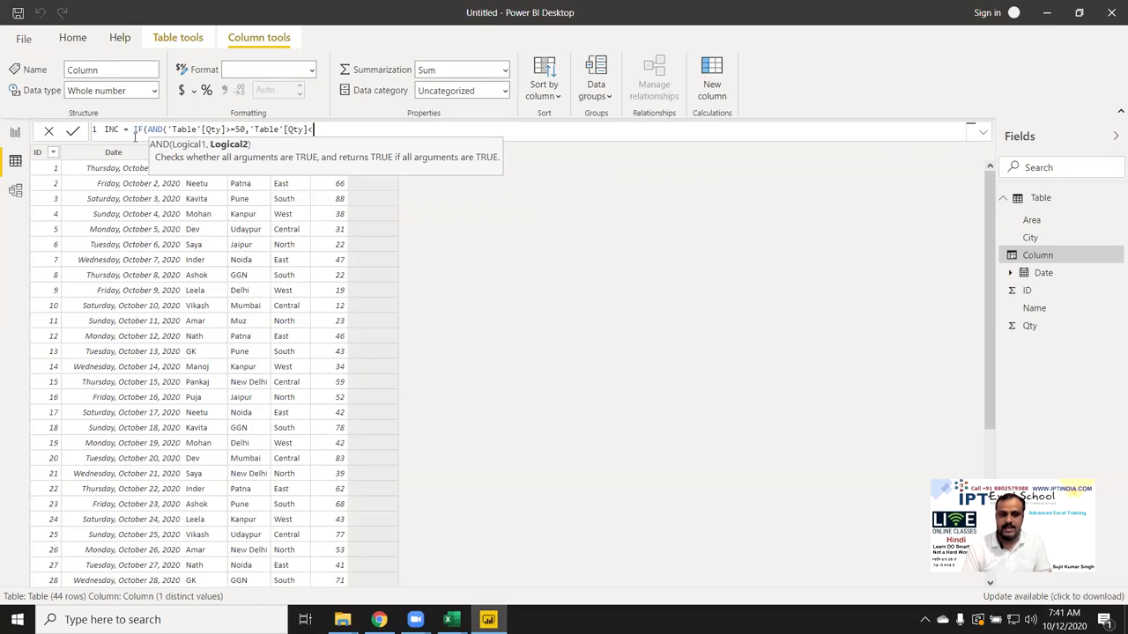
{"action": "type", "text": "),500,"}
{"action": "type", "text": "00,0"}
{"action": "type", "text": ")"}
{"action": "key", "text": "Return"}
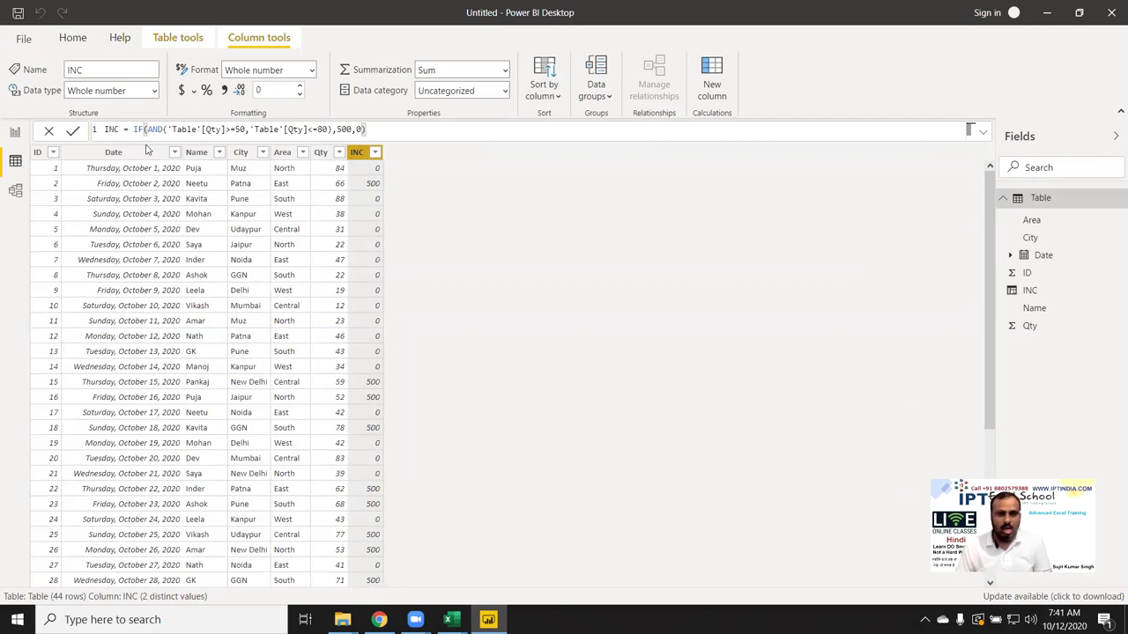
{"action": "left_click", "coordinate": [722, 94]}
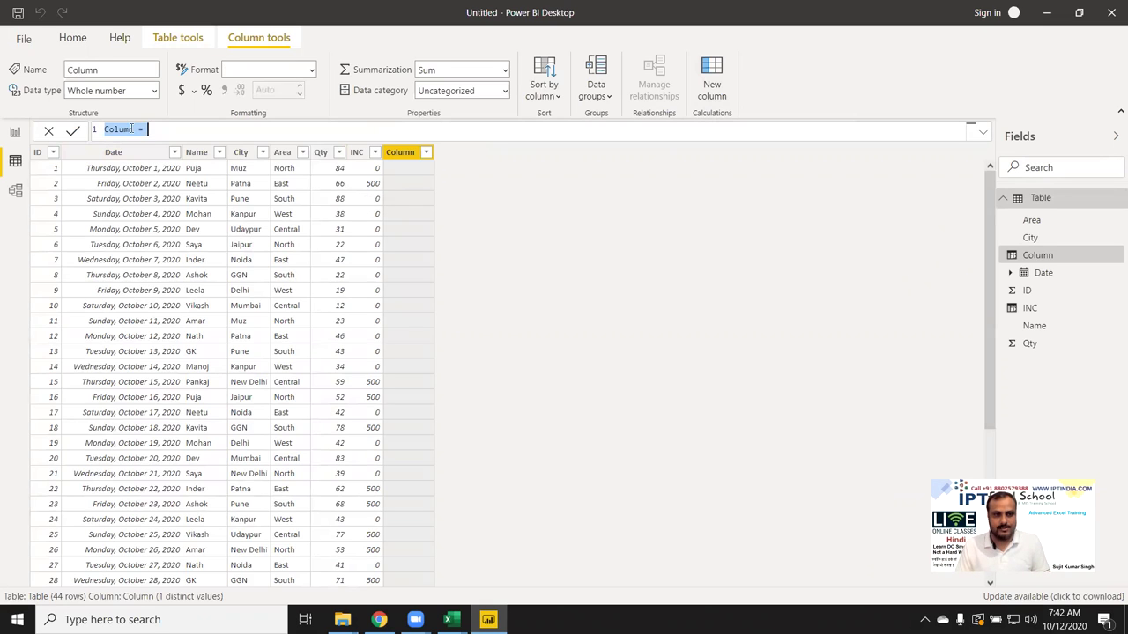
- Type INC2 = IF(Qty>=50, IF(Qty<=80, 500, 100), 50) in the formula bar
{"action": "type", "text": "INC2"}
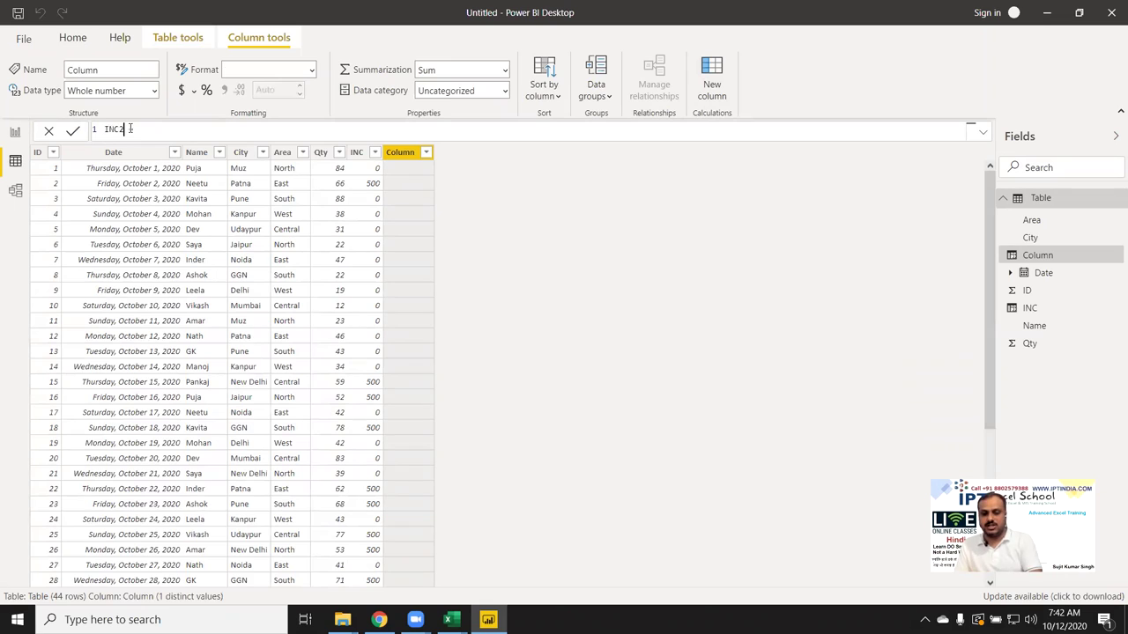
{"action": "type", "text": " ="}
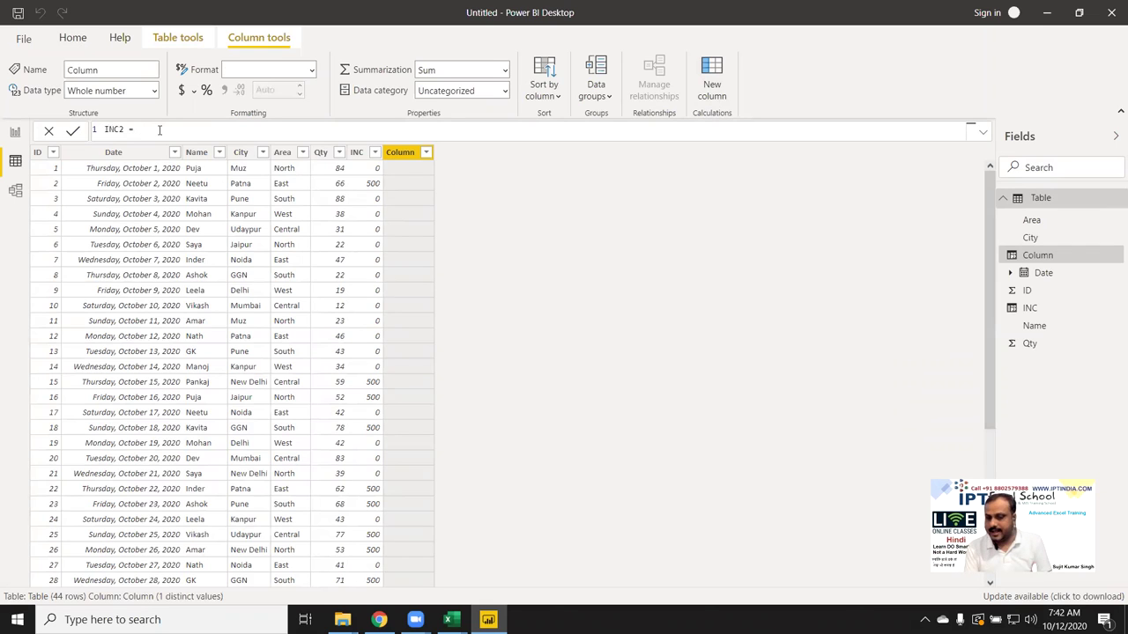
{"action": "type", "text": " IF("}
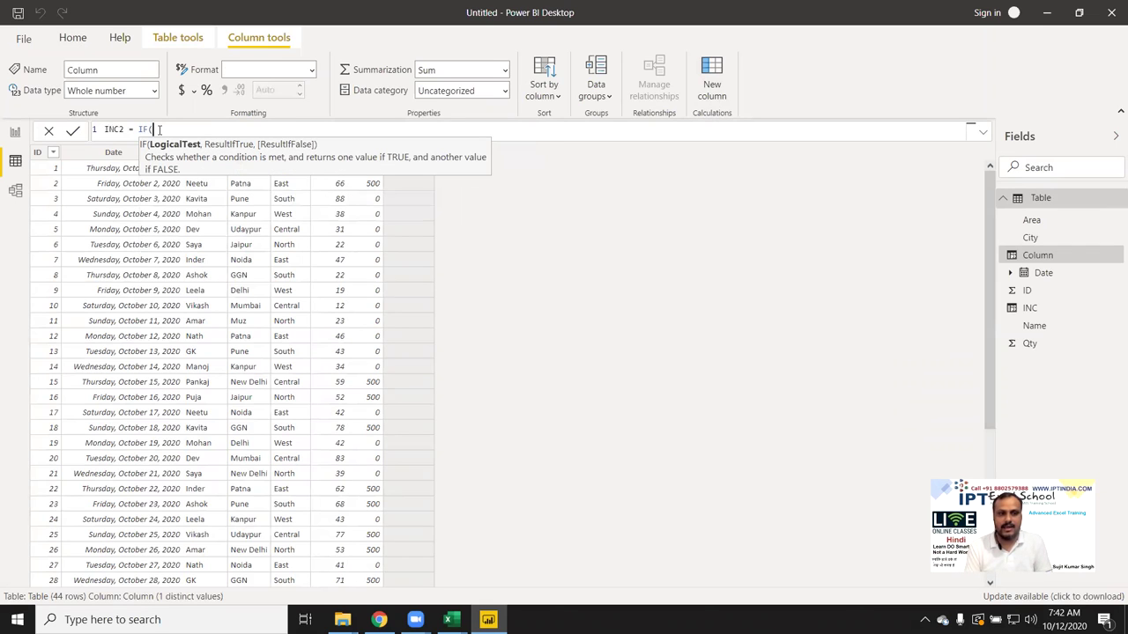
{"action": "type", "text": "qty"}
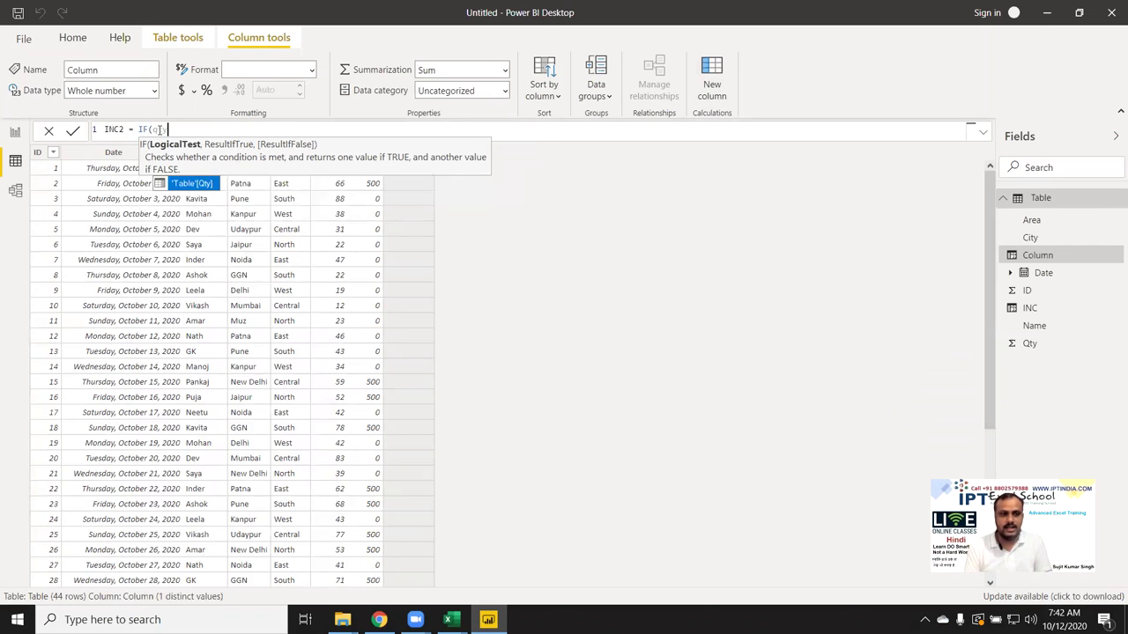
{"action": "key", "text": "Tab"}
{"action": "type", "text": ">"}
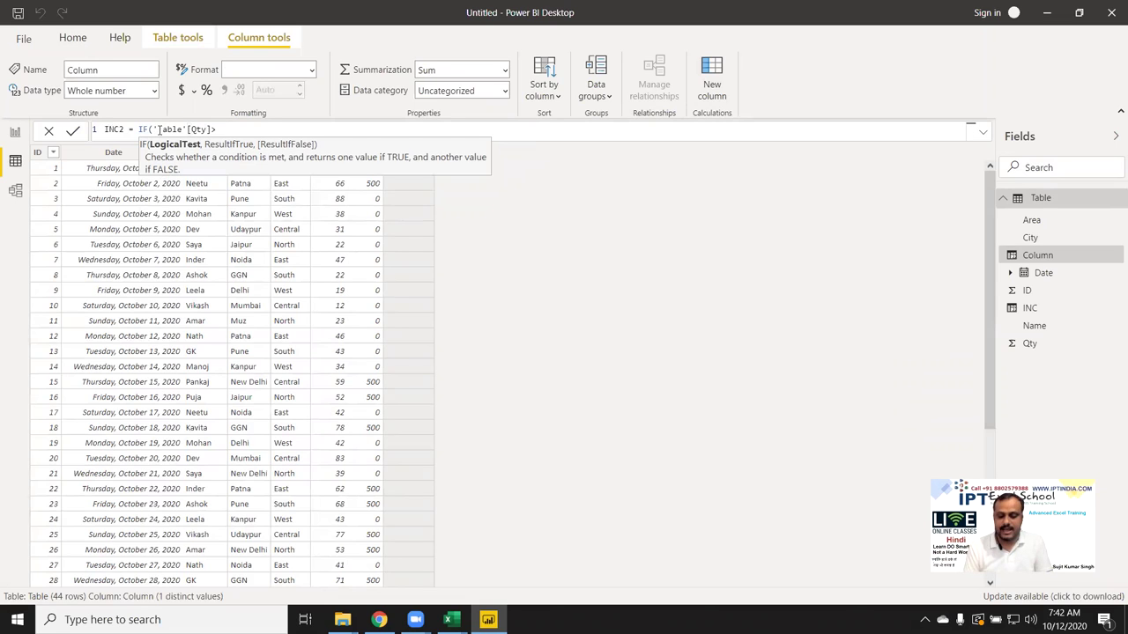
{"action": "type", "text": "=50,"}
{"action": "type", "text": "if"}
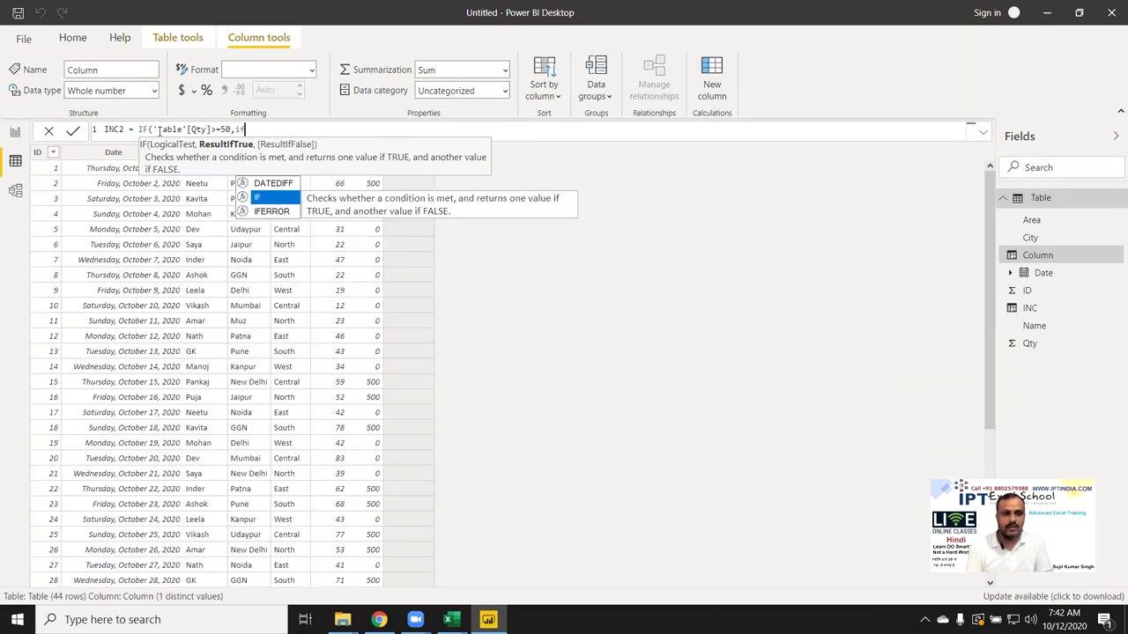
{"action": "key", "text": "Tab"}
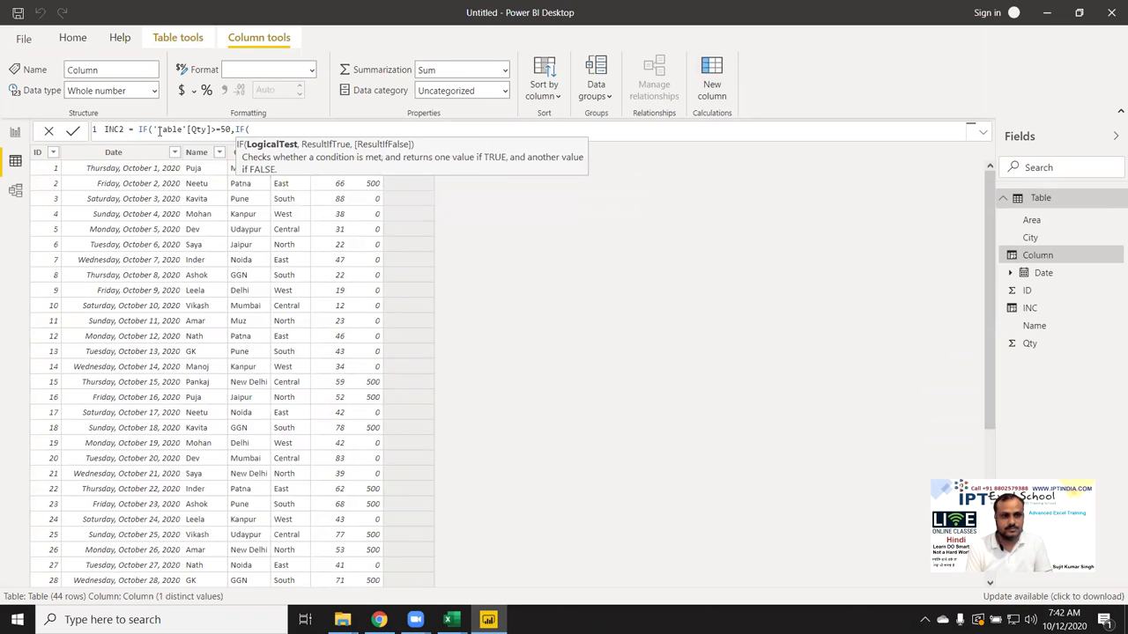
{"action": "type", "text": "qty"}
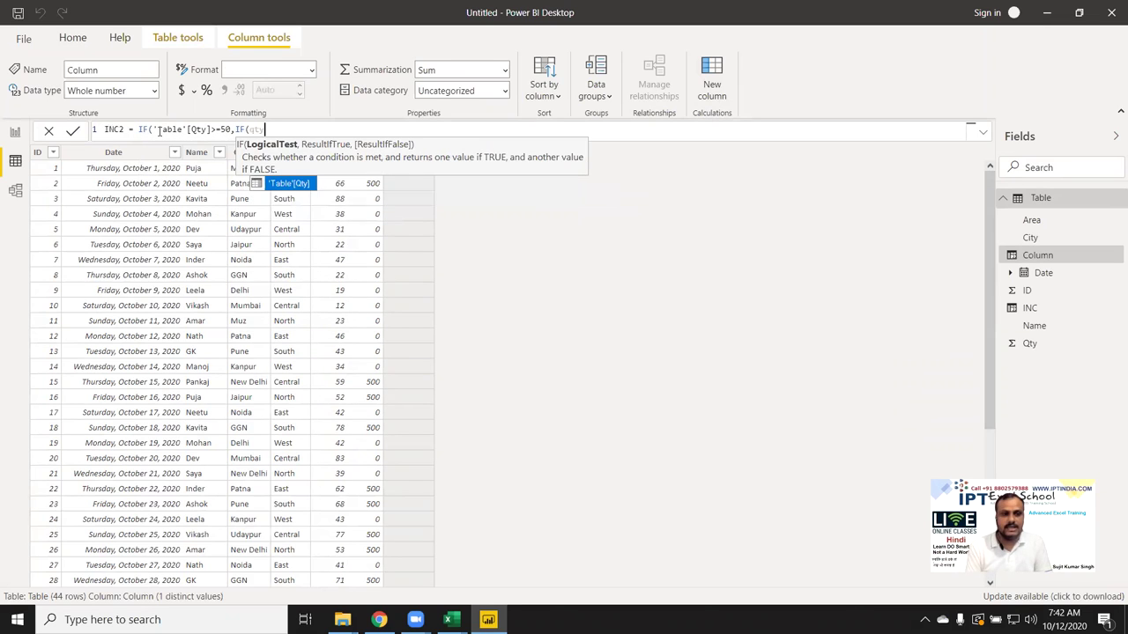
{"action": "key", "text": "Tab"}
{"action": "type", "text": "<=80"}
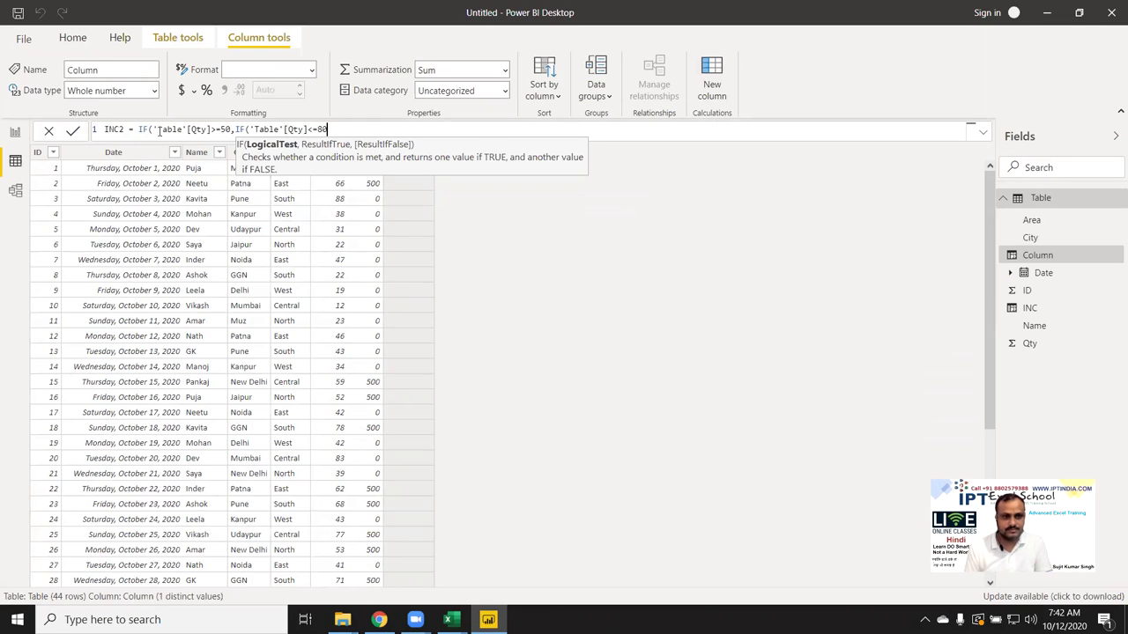
{"action": "type", "text": ","}
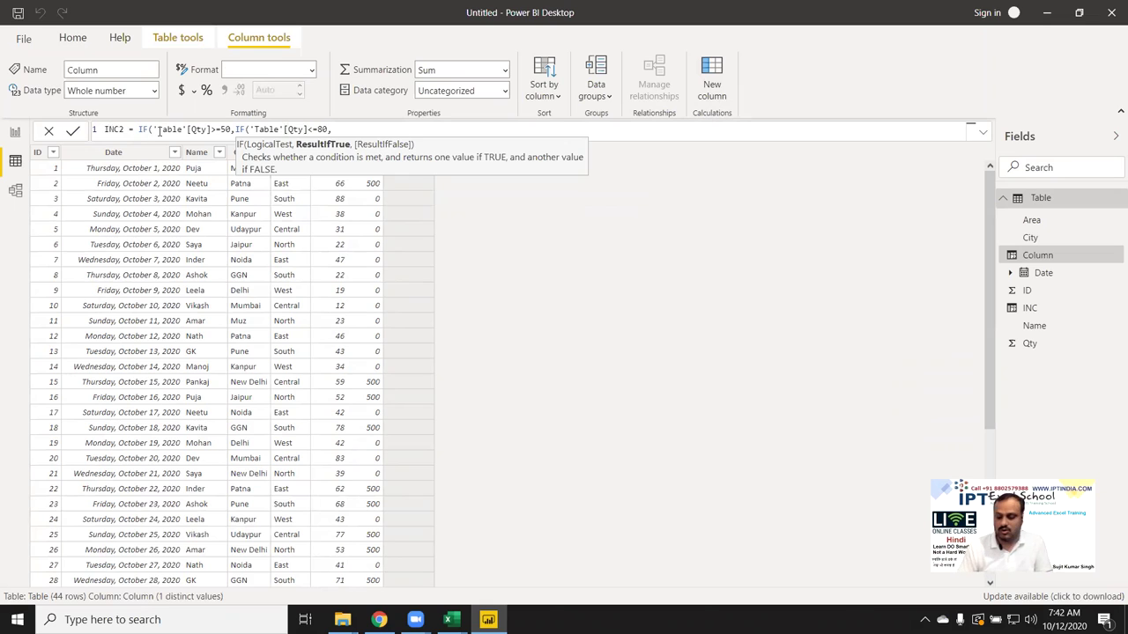
{"action": "type", "text": "5"}
{"action": "type", "text": "00,"}
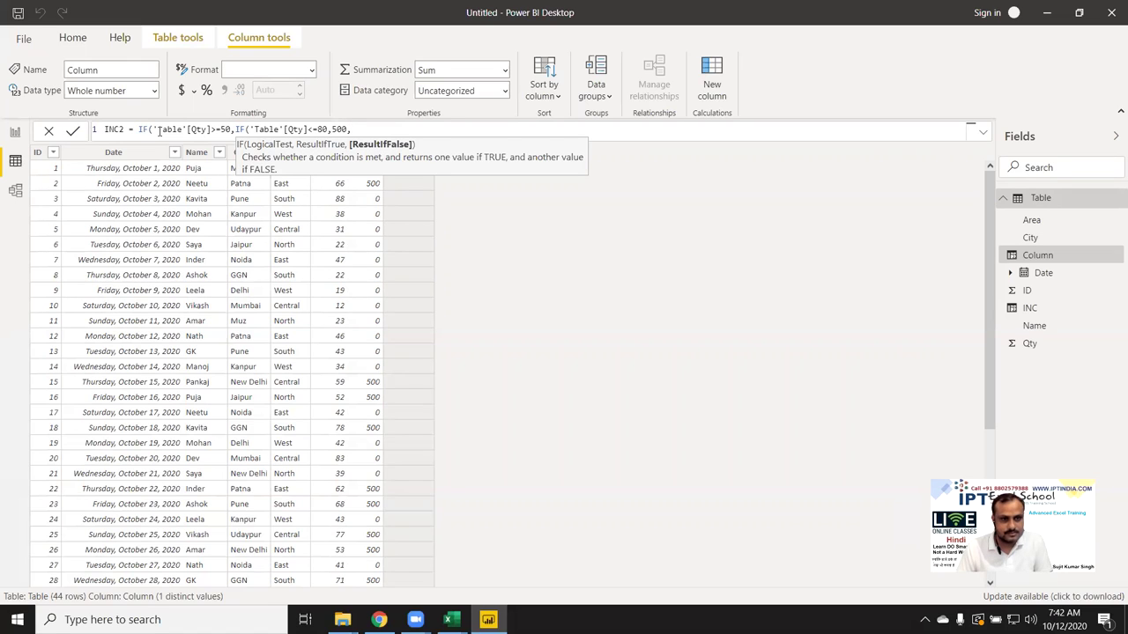
{"action": "type", "text": "100),50"}
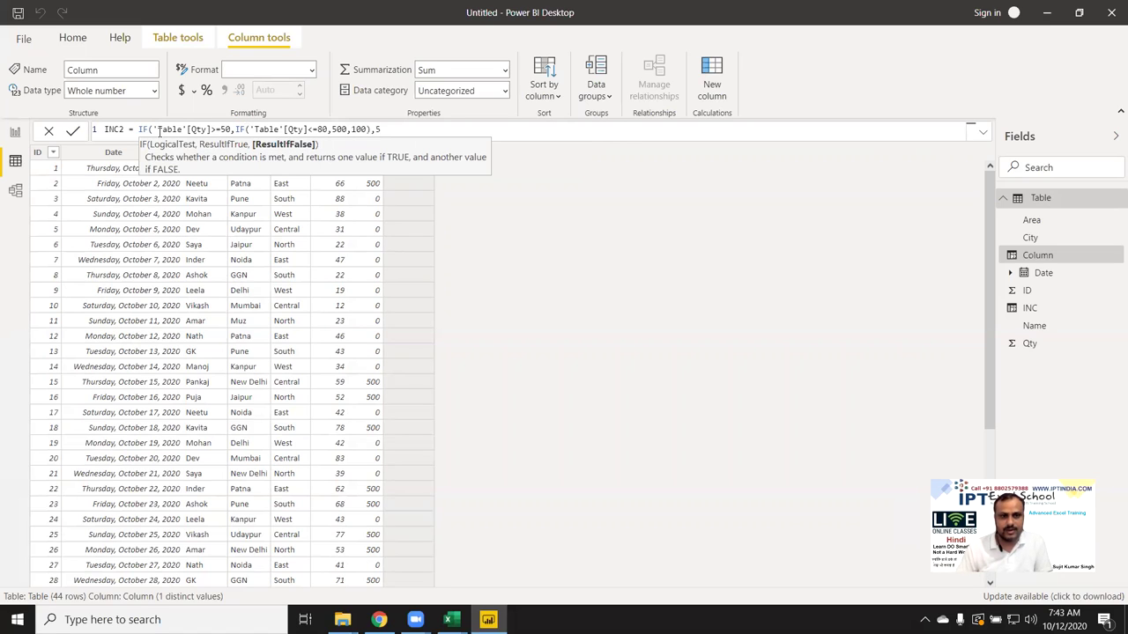
{"action": "type", "text": ")"}
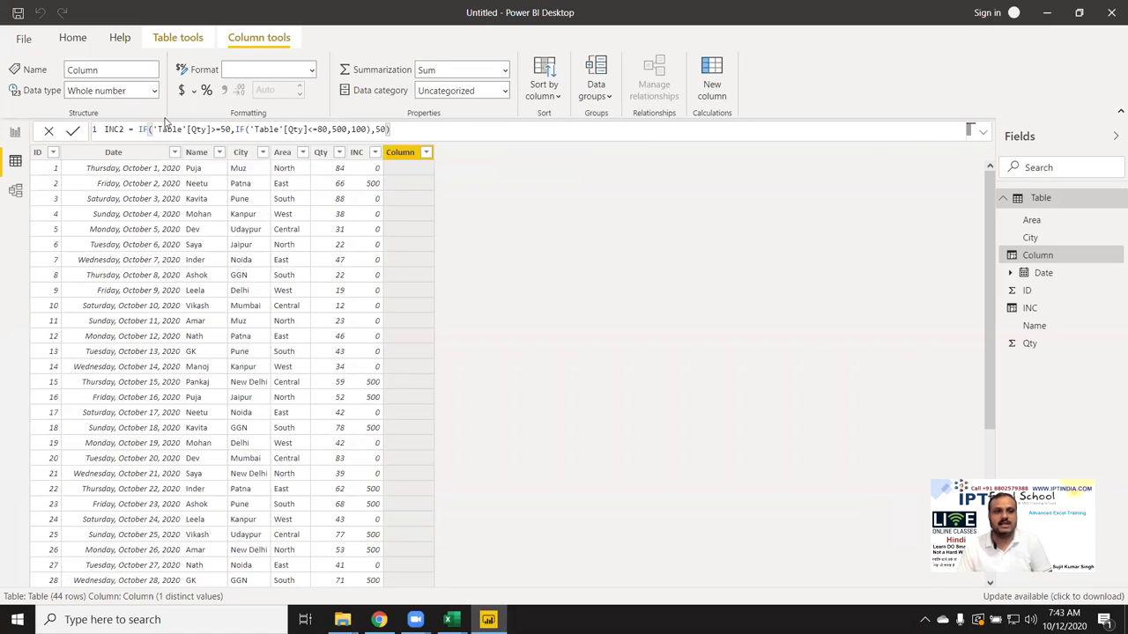
- Review the INC2 tests and results (>=50, <=80, 500, 100, fallback 50), then commit the column
{"action": "left_click", "coordinate": [155, 129]}
{"action": "left_click_drag", "start_coordinate": [159, 129], "coordinate": [294, 129]}
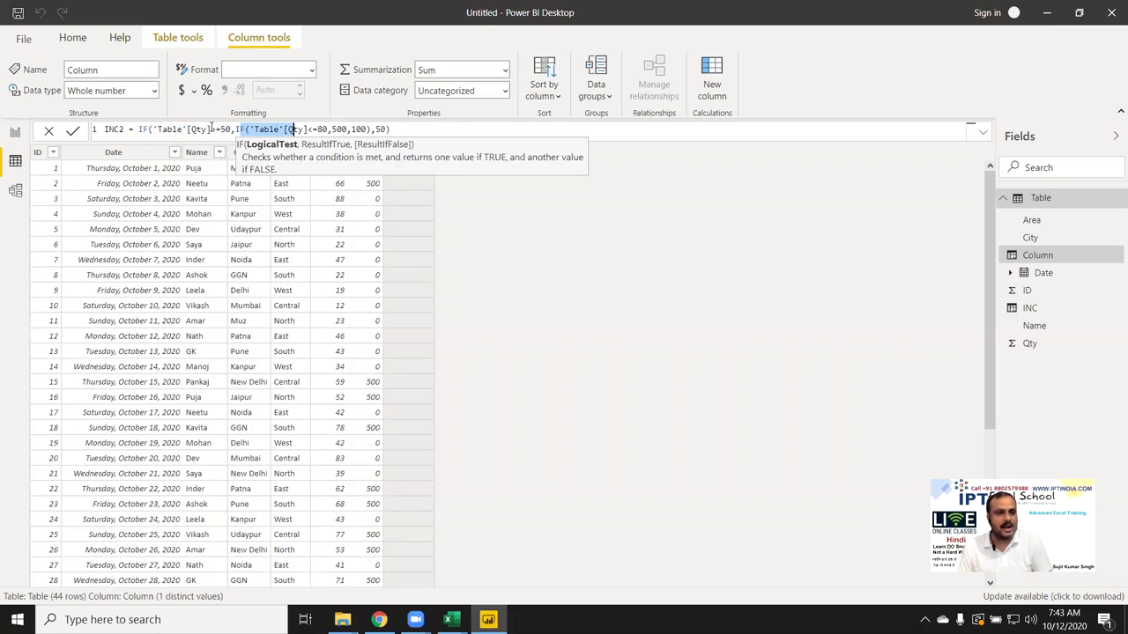
{"action": "left_click", "coordinate": [378, 129]}
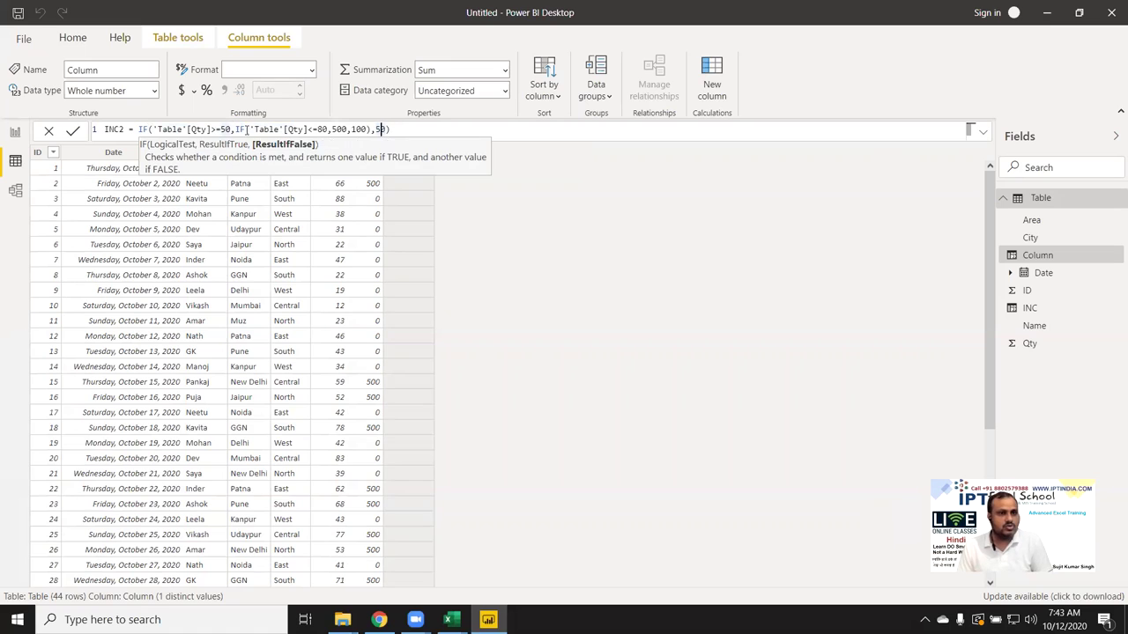
{"action": "left_click_drag", "start_coordinate": [253, 130], "coordinate": [323, 130]}
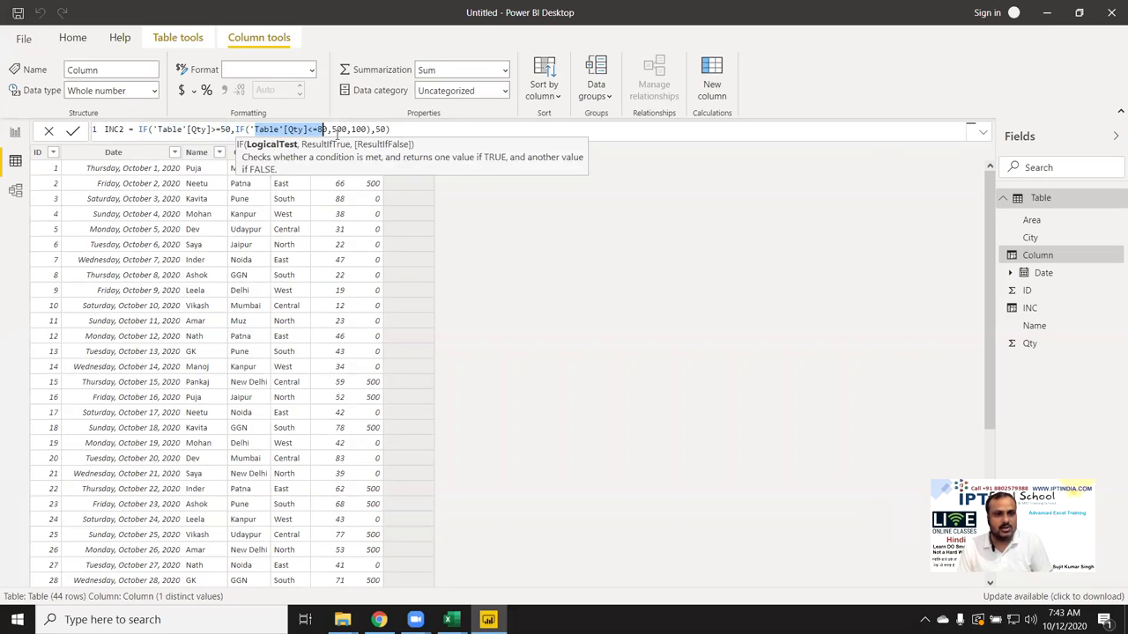
{"action": "left_click", "coordinate": [336, 130]}
{"action": "left_click", "coordinate": [357, 129]}
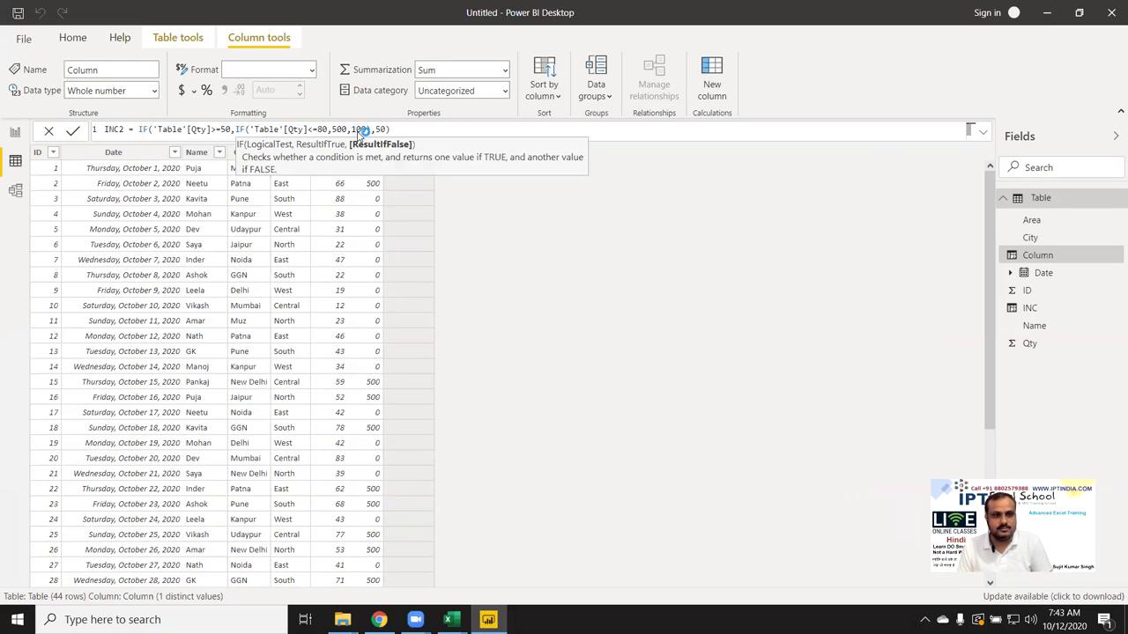
{"action": "key", "text": "Return"}
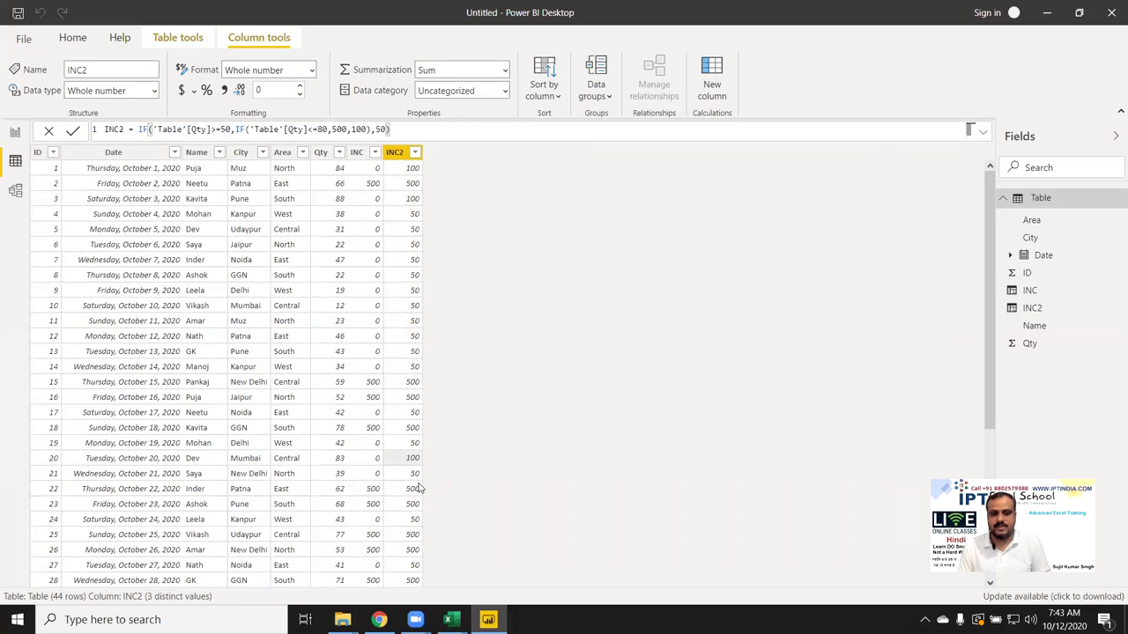
{"action": "scroll", "coordinate": [380, 379], "scroll_direction": "down", "scroll_amount": 5}
{"action": "scroll", "coordinate": [374, 369], "scroll_direction": "up", "scroll_amount": 5}
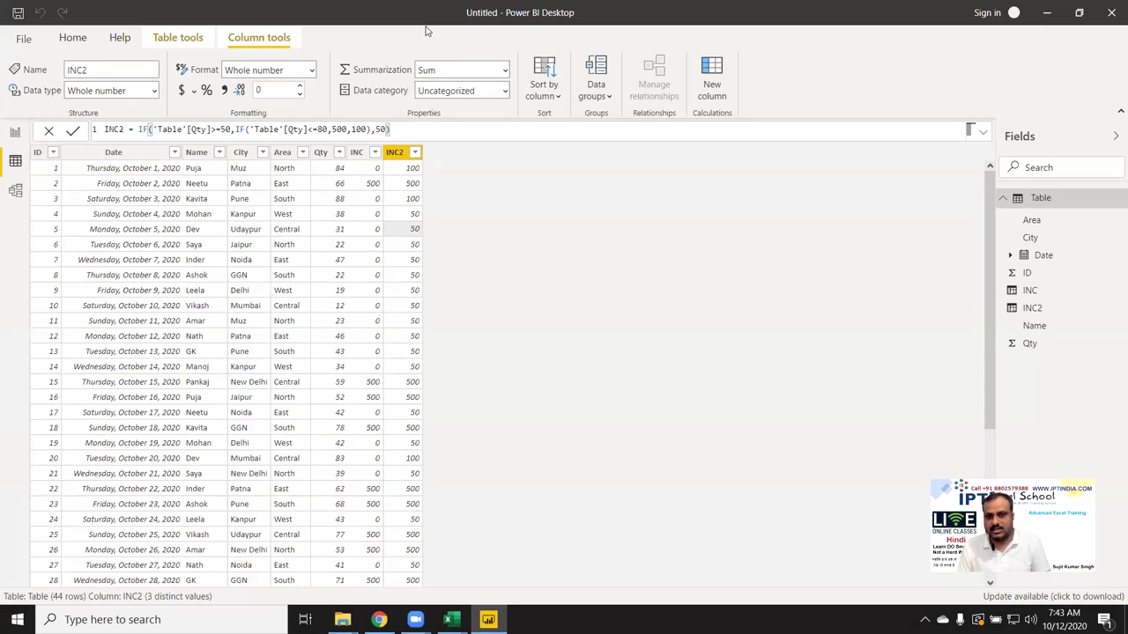
{"action": "mouse_move", "coordinate": [766, 234]}
{"action": "left_mouse_down"}
{"action": "mouse_move", "coordinate": [753, 262]}
{"action": "mouse_move", "coordinate": [834, 232]}
{"action": "mouse_move", "coordinate": [846, 281]}
{"action": "left_mouse_up"}
{"action": "mouse_move", "coordinate": [856, 231]}
{"action": "left_mouse_down"}
{"action": "mouse_move", "coordinate": [902, 254]}
{"action": "mouse_move", "coordinate": [946, 234]}
{"action": "mouse_move", "coordinate": [900, 278]}
{"action": "left_mouse_up"}
{"action": "mouse_move", "coordinate": [967, 231]}
{"action": "left_mouse_down"}
{"action": "mouse_move", "coordinate": [978, 264]}
{"action": "mouse_move", "coordinate": [980, 236]}
{"action": "mouse_move", "coordinate": [1021, 261]}
{"action": "mouse_move", "coordinate": [1005, 231]}
{"action": "left_mouse_up"}
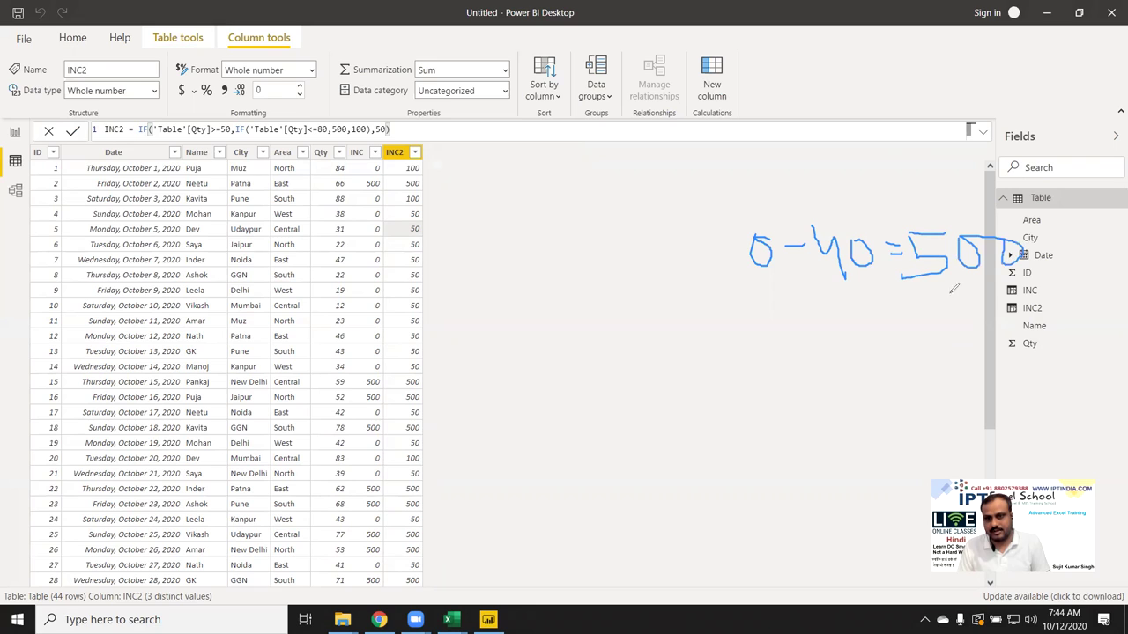
{"action": "left_click_drag", "start_coordinate": [744, 302], "coordinate": [788, 351]}
{"action": "mouse_move", "coordinate": [801, 308]}
{"action": "left_mouse_down"}
{"action": "mouse_move", "coordinate": [804, 348]}
{"action": "mouse_move", "coordinate": [848, 328]}
{"action": "mouse_move", "coordinate": [867, 337]}
{"action": "mouse_move", "coordinate": [879, 299]}
{"action": "mouse_move", "coordinate": [936, 306]}
{"action": "mouse_move", "coordinate": [934, 333]}
{"action": "left_mouse_up"}
{"action": "mouse_move", "coordinate": [948, 294]}
{"action": "left_mouse_down"}
{"action": "mouse_move", "coordinate": [949, 333]}
{"action": "mouse_move", "coordinate": [979, 302]}
{"action": "mouse_move", "coordinate": [1018, 303]}
{"action": "left_mouse_up"}
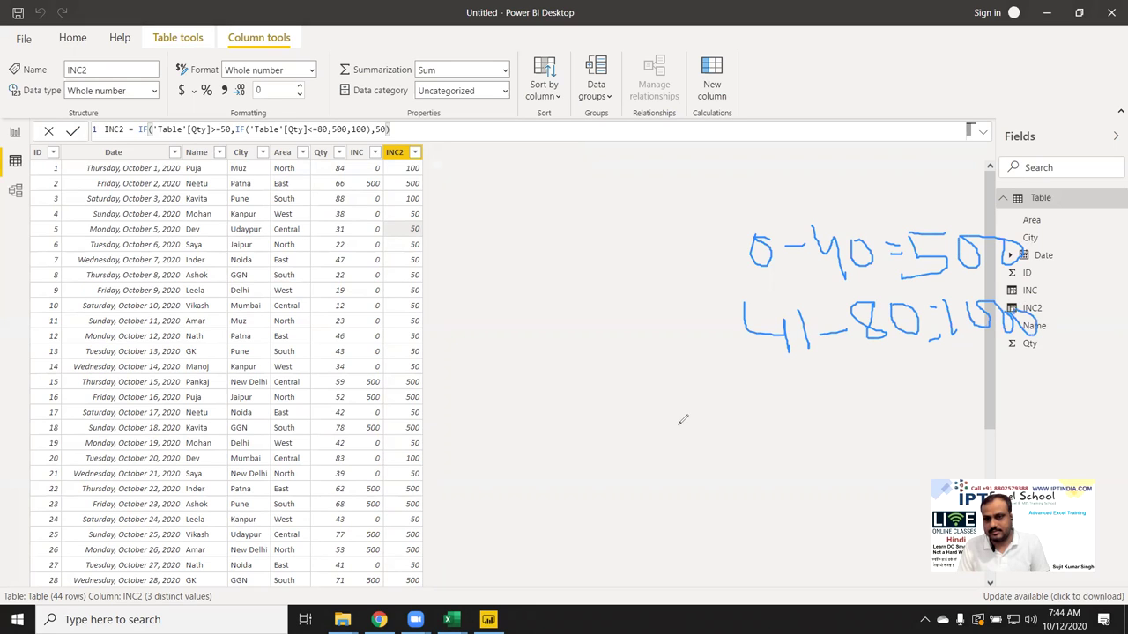
{"action": "mouse_move", "coordinate": [771, 376]}
{"action": "left_mouse_down"}
{"action": "mouse_move", "coordinate": [763, 369]}
{"action": "mouse_move", "coordinate": [809, 405]}
{"action": "mouse_move", "coordinate": [847, 380]}
{"action": "mouse_move", "coordinate": [872, 393]}
{"action": "mouse_move", "coordinate": [891, 366]}
{"action": "mouse_move", "coordinate": [1045, 388]}
{"action": "mouse_move", "coordinate": [1048, 359]}
{"action": "mouse_move", "coordinate": [1124, 377]}
{"action": "mouse_move", "coordinate": [1084, 361]}
{"action": "left_mouse_up"}
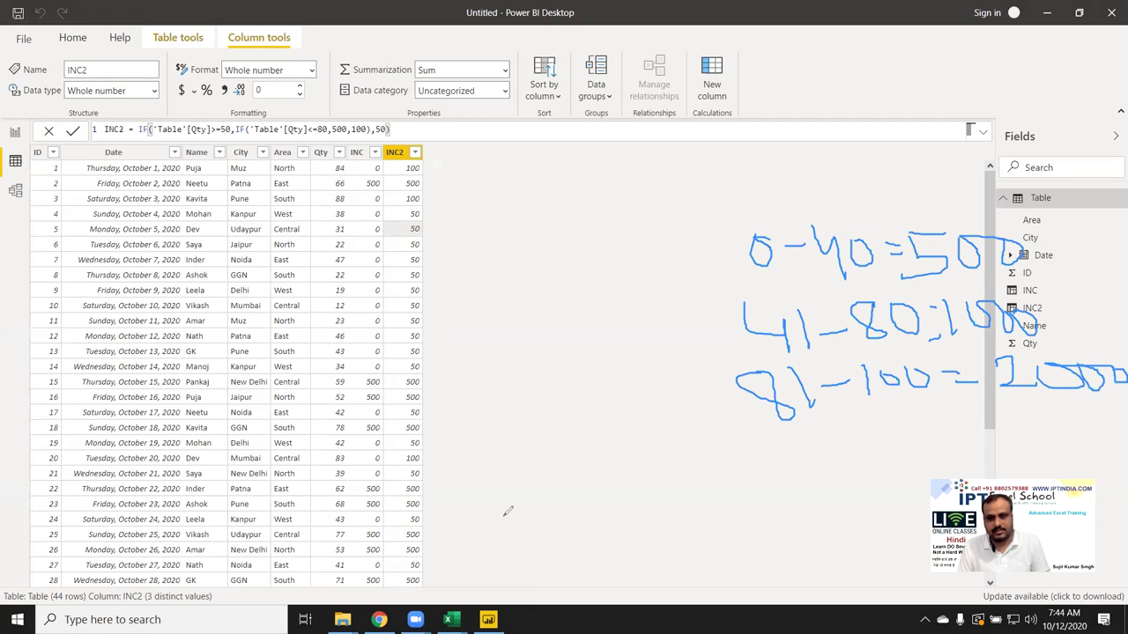
{"action": "mouse_move", "coordinate": [736, 449]}
{"action": "left_mouse_down"}
{"action": "mouse_move", "coordinate": [859, 467]}
{"action": "mouse_move", "coordinate": [902, 443]}
{"action": "mouse_move", "coordinate": [964, 444]}
{"action": "mouse_move", "coordinate": [966, 458]}
{"action": "mouse_move", "coordinate": [1020, 428]}
{"action": "mouse_move", "coordinate": [989, 466]}
{"action": "left_mouse_up"}
{"action": "left_click_drag", "start_coordinate": [1023, 433], "coordinate": [1124, 440]}
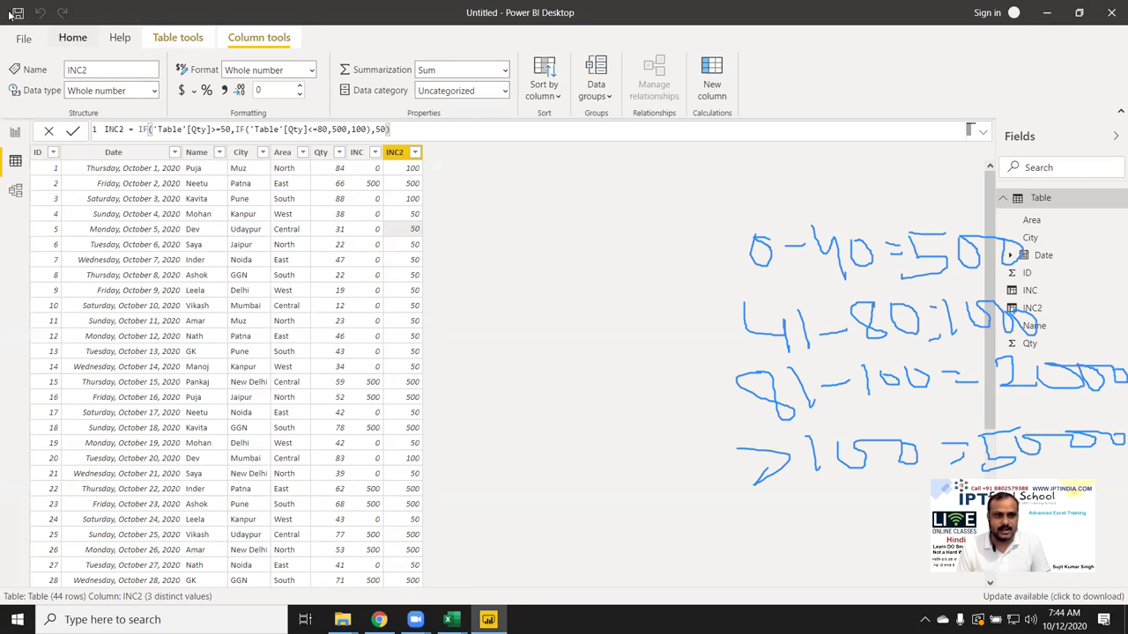
- Draft a new INC2 column nesting IFs: Qty<=40 gives 500, <=80 gives 1000, <=100 gives 2000, above 100 gives 5000
{"action": "left_click", "coordinate": [704, 98]}
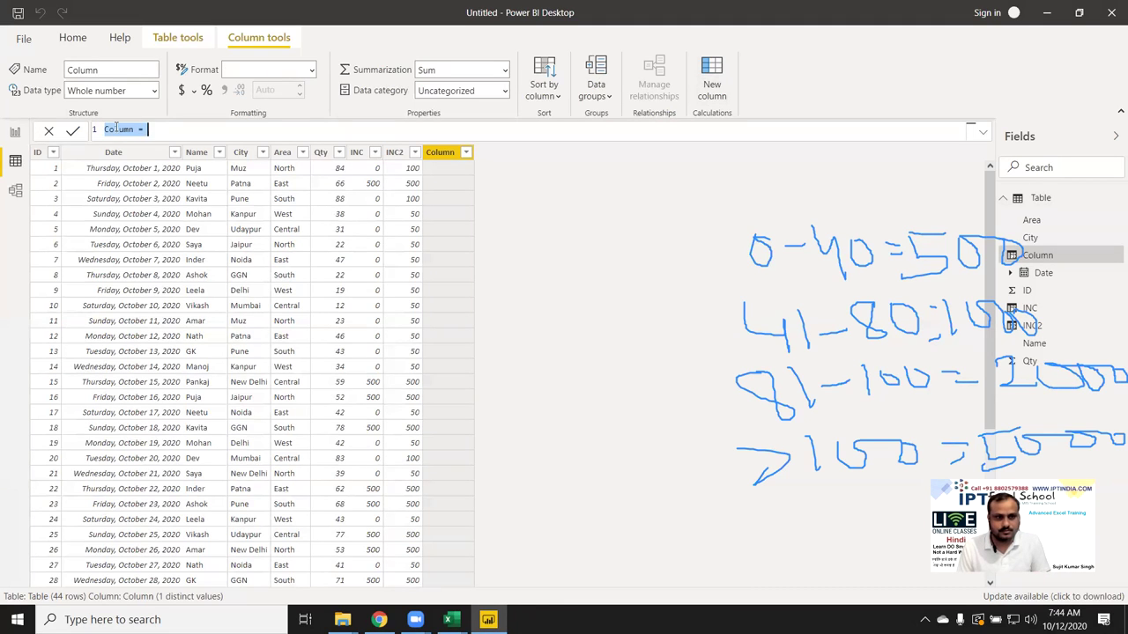
{"action": "key", "text": "BackSpace"}
{"action": "type", "text": "INC2"}
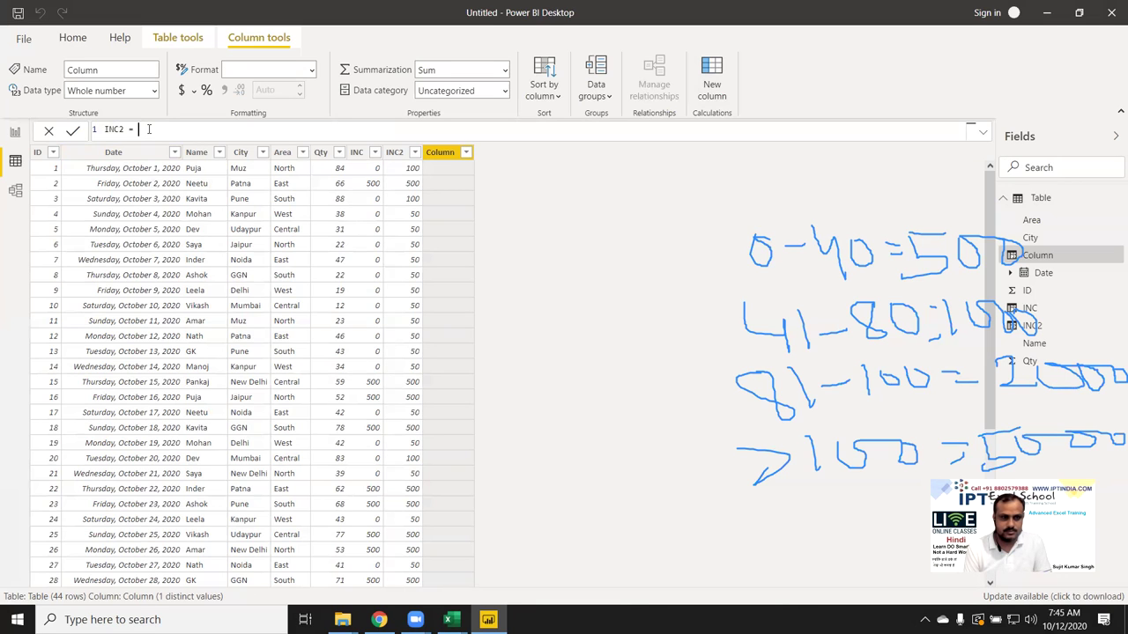
{"action": "type", "text": "IF("}
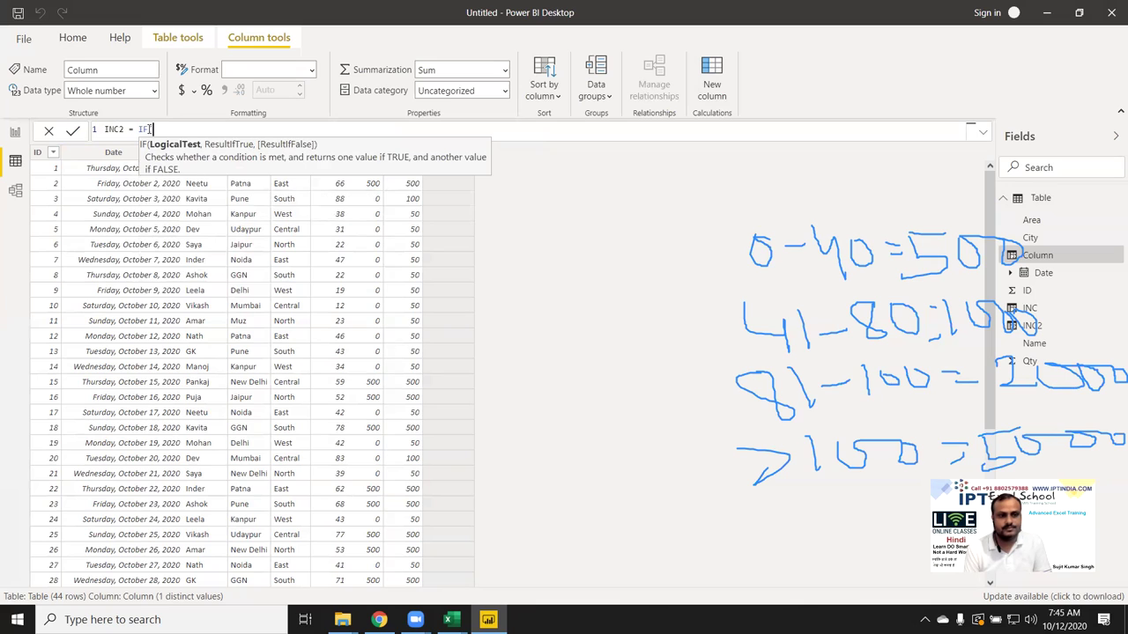
{"action": "type", "text": "qt"}
{"action": "key", "text": "Tab"}
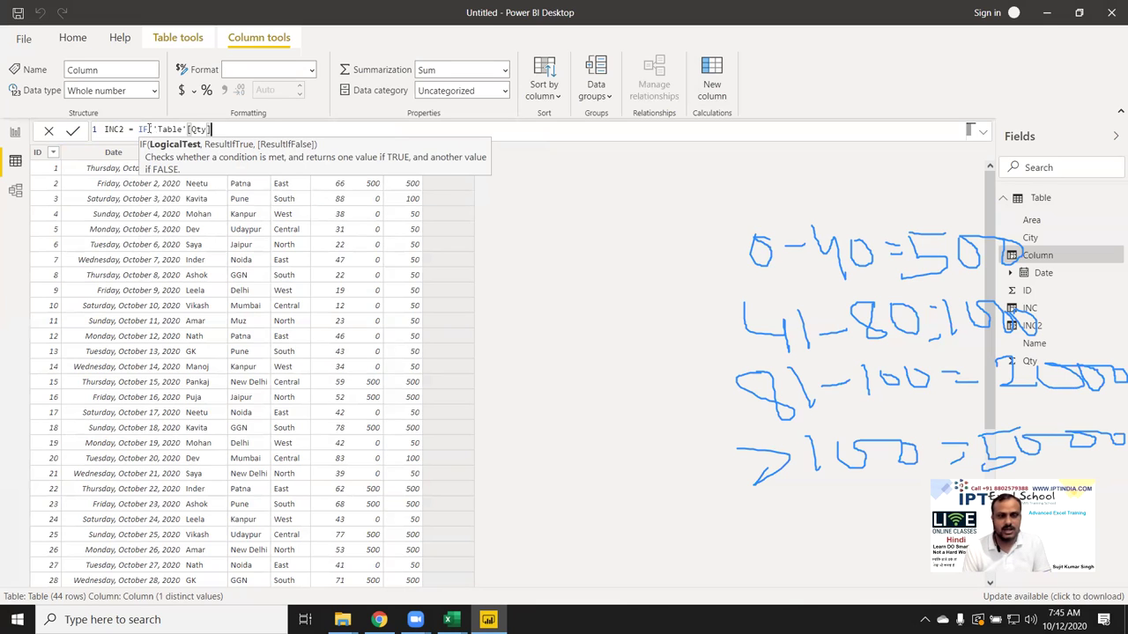
{"action": "type", "text": "<=40"}
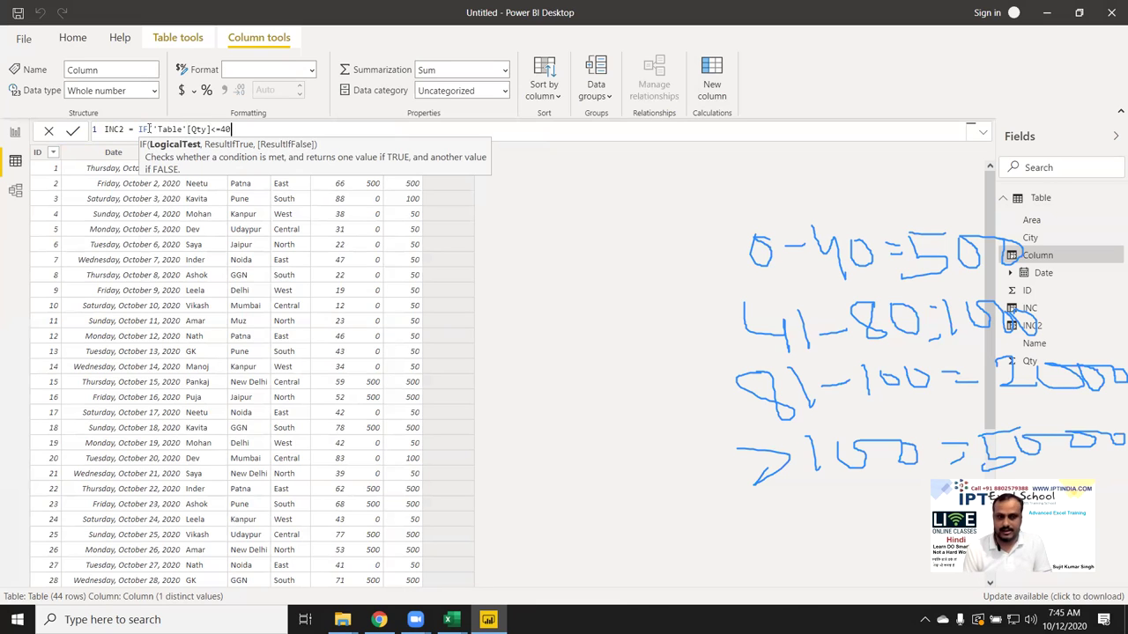
{"action": "type", "text": ",500"}
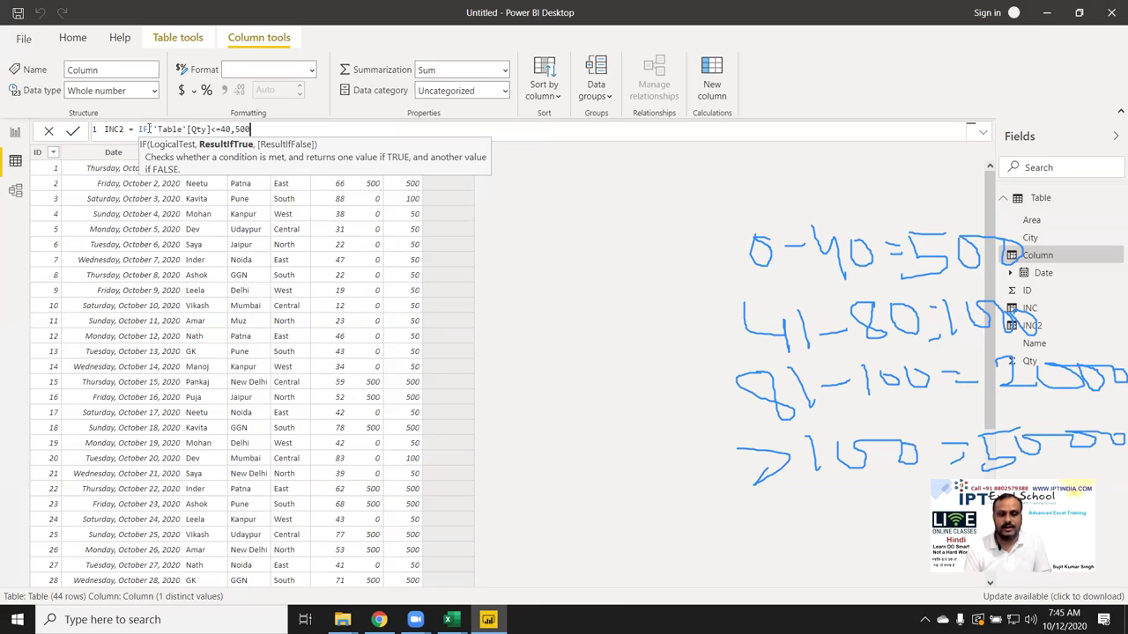
{"action": "type", "text": ",IF("}
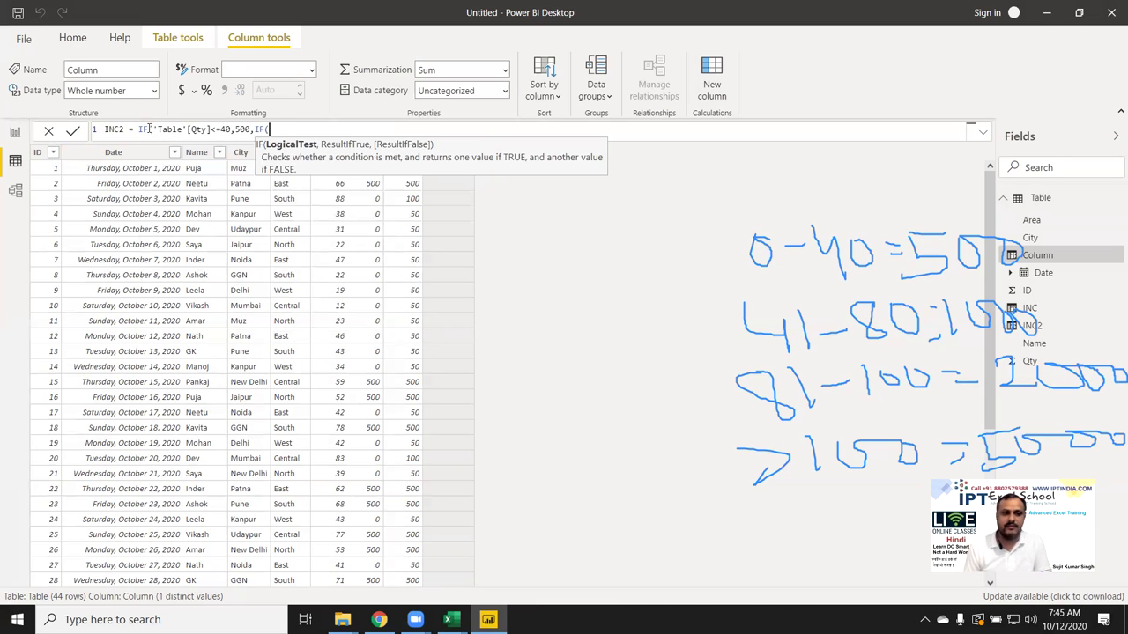
{"action": "type", "text": "'Table'[Q"}
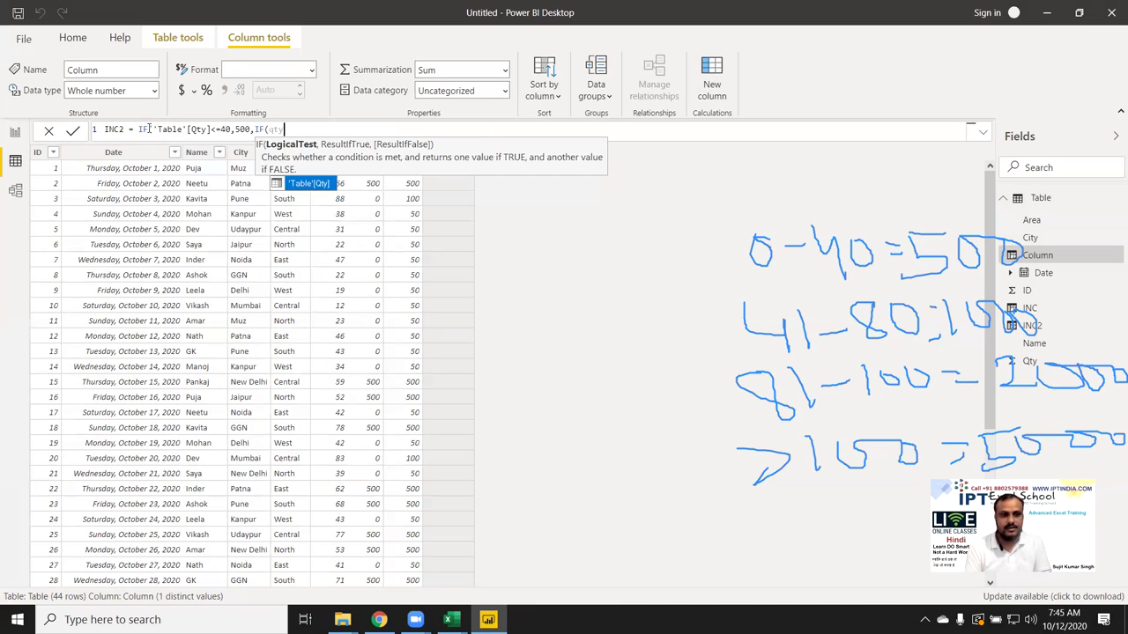
{"action": "key", "text": "Tab"}
{"action": "type", "text": "<="}
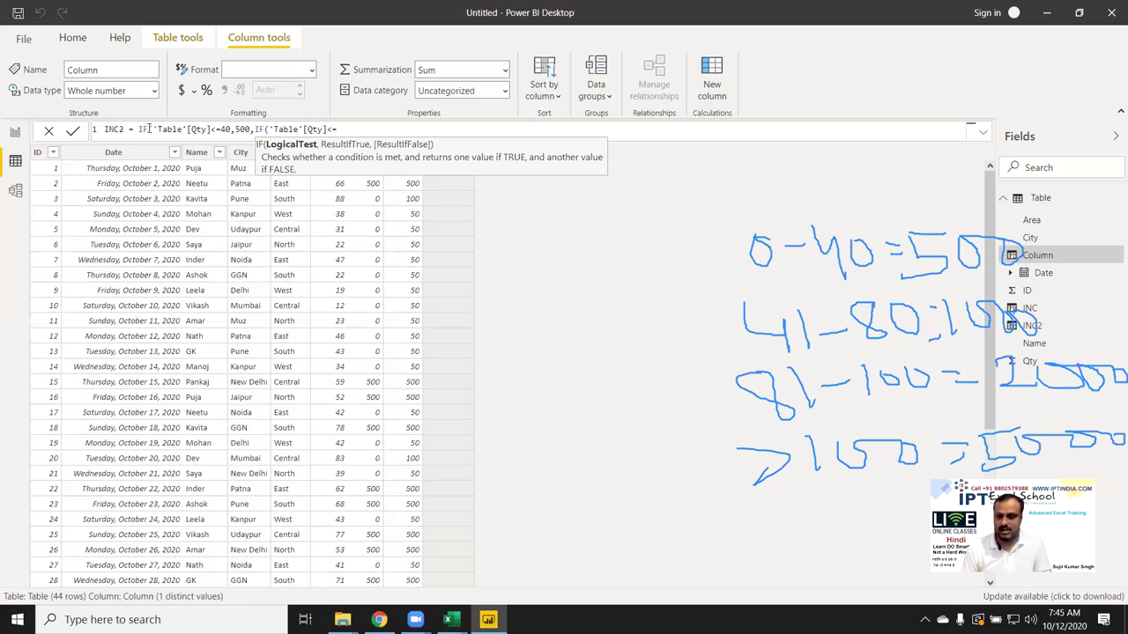
{"action": "type", "text": "80,1000"}
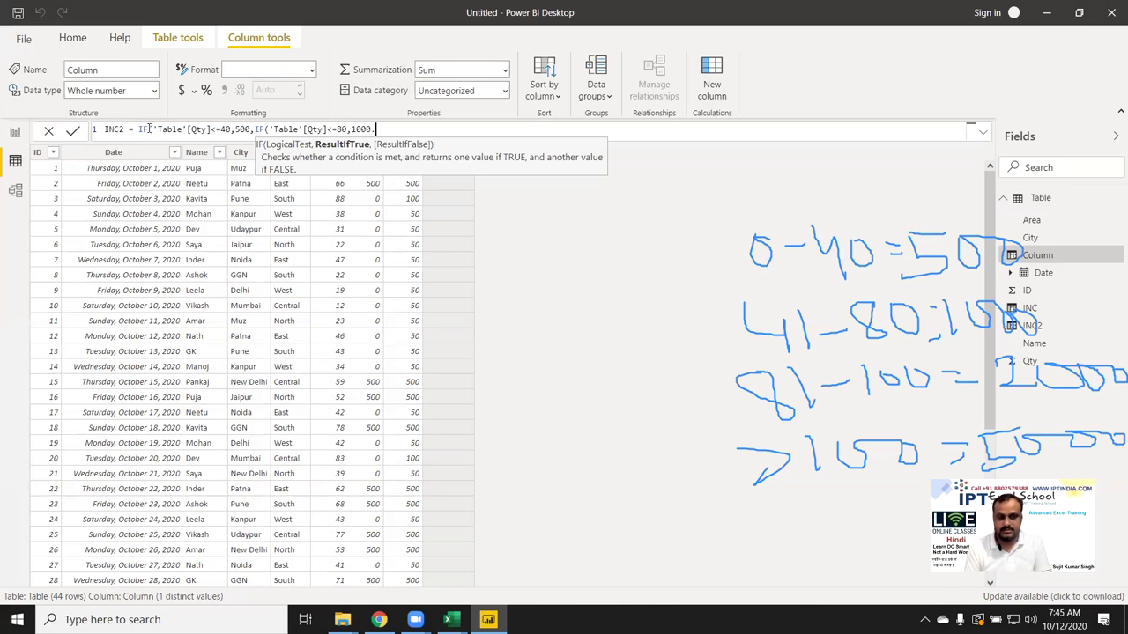
{"action": "type", "text": ",IF(q"}
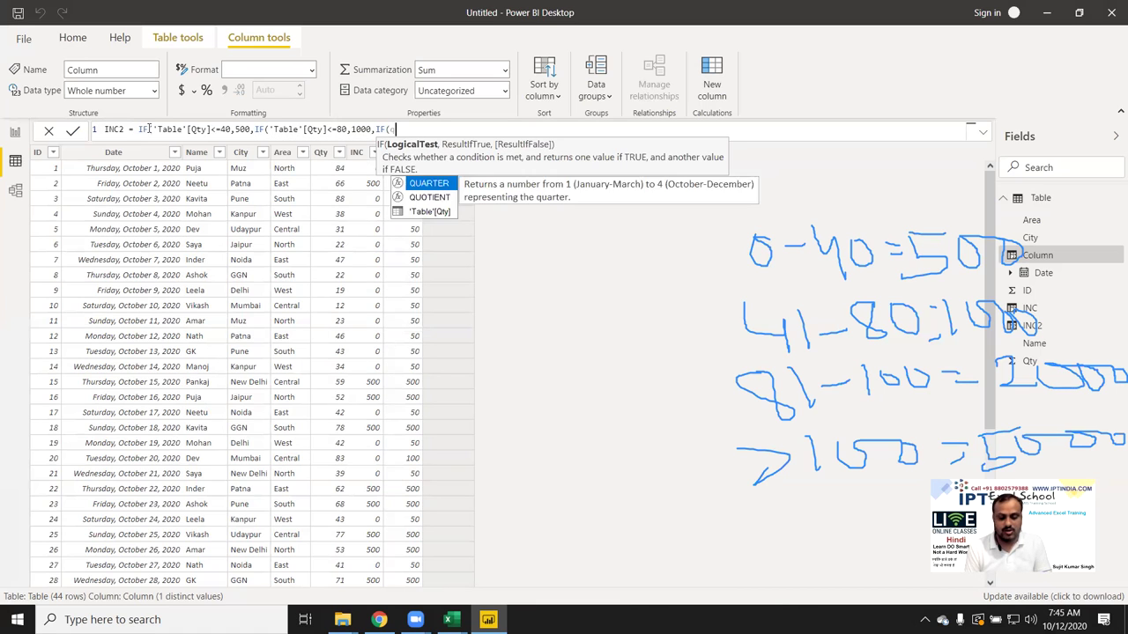
{"action": "type", "text": "ty"}
{"action": "key", "text": "Tab"}
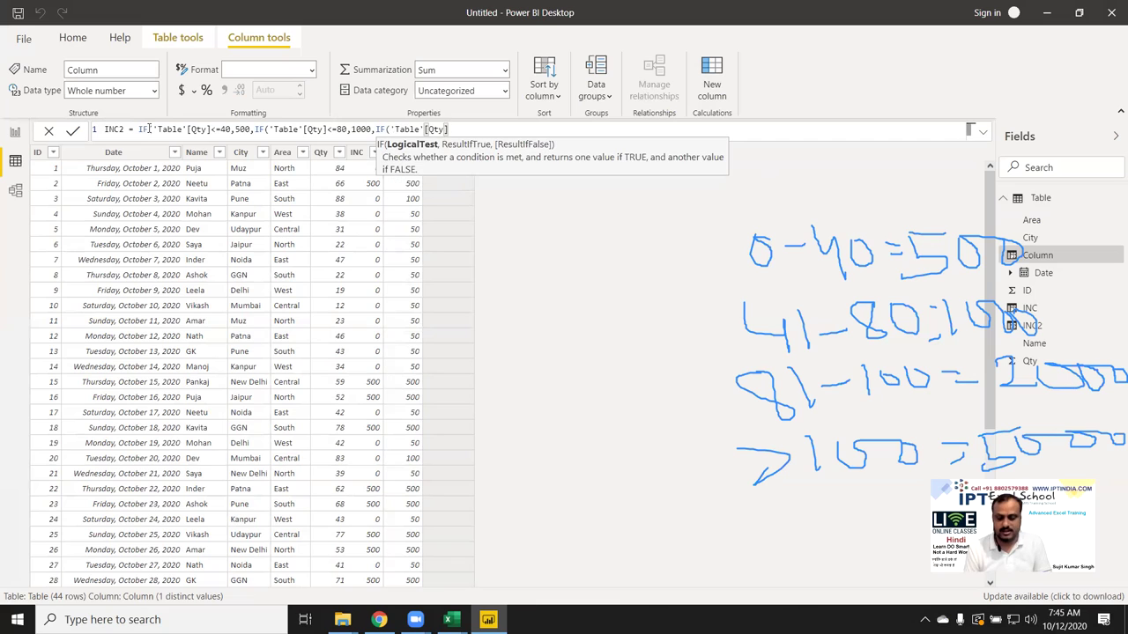
{"action": "type", "text": "<=10"}
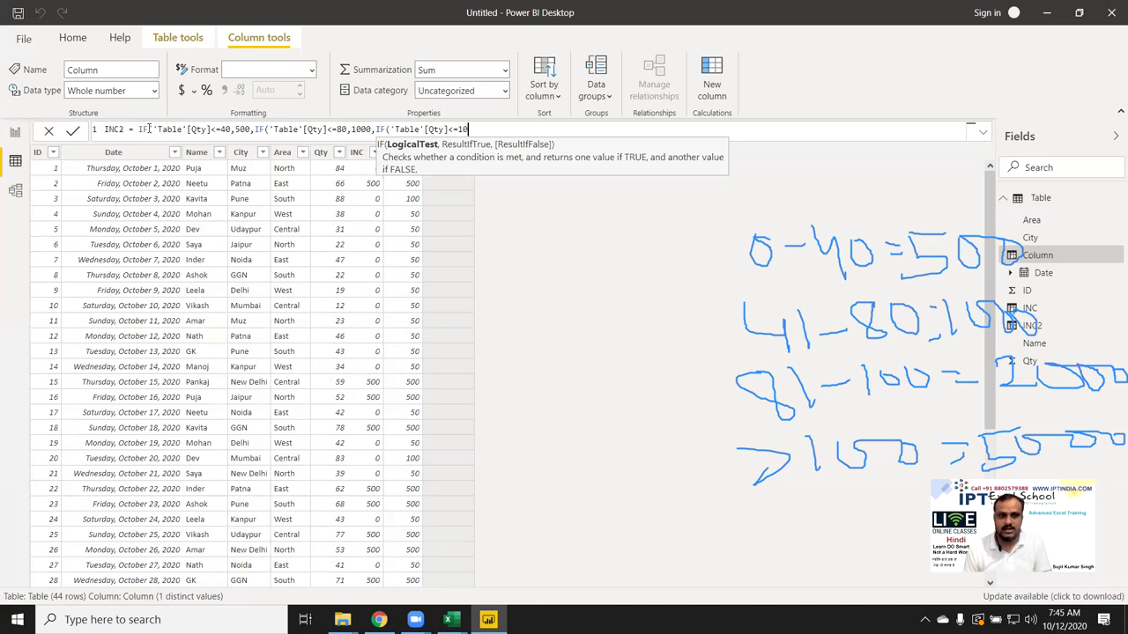
{"action": "type", "text": "0,2000,"}
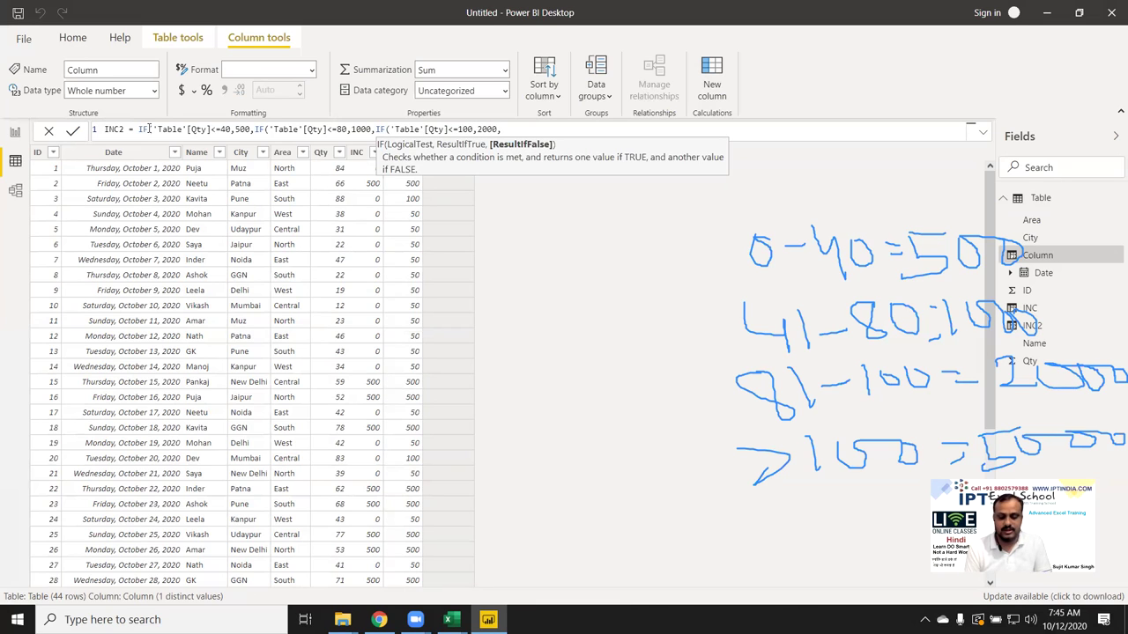
{"action": "type", "text": "IF("}
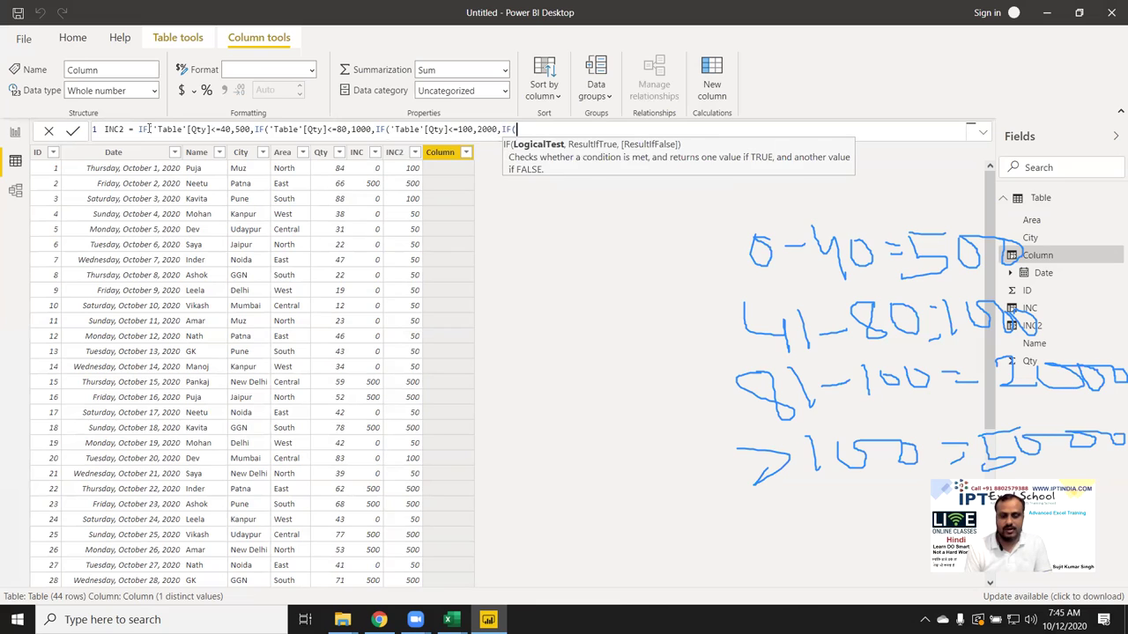
{"action": "type", "text": ">="}
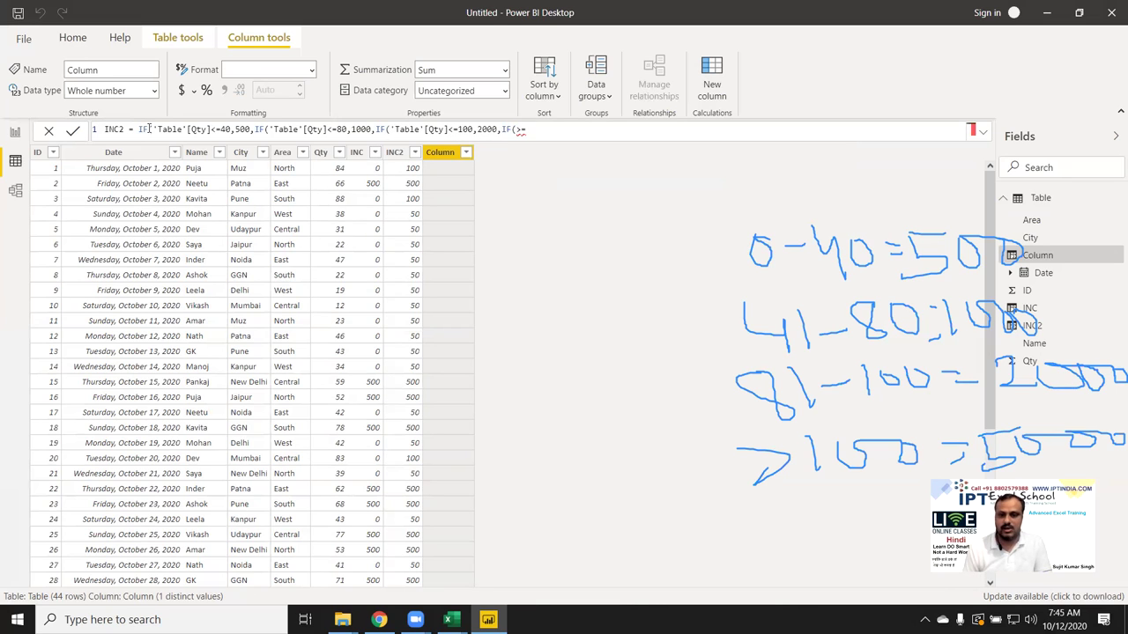
{"action": "type", "text": "100,"}
{"action": "key", "text": "BackSpace"}
{"action": "key", "text": "BackSpace"}
{"action": "key", "text": "BackSpace"}
{"action": "key", "text": "BackSpace"}
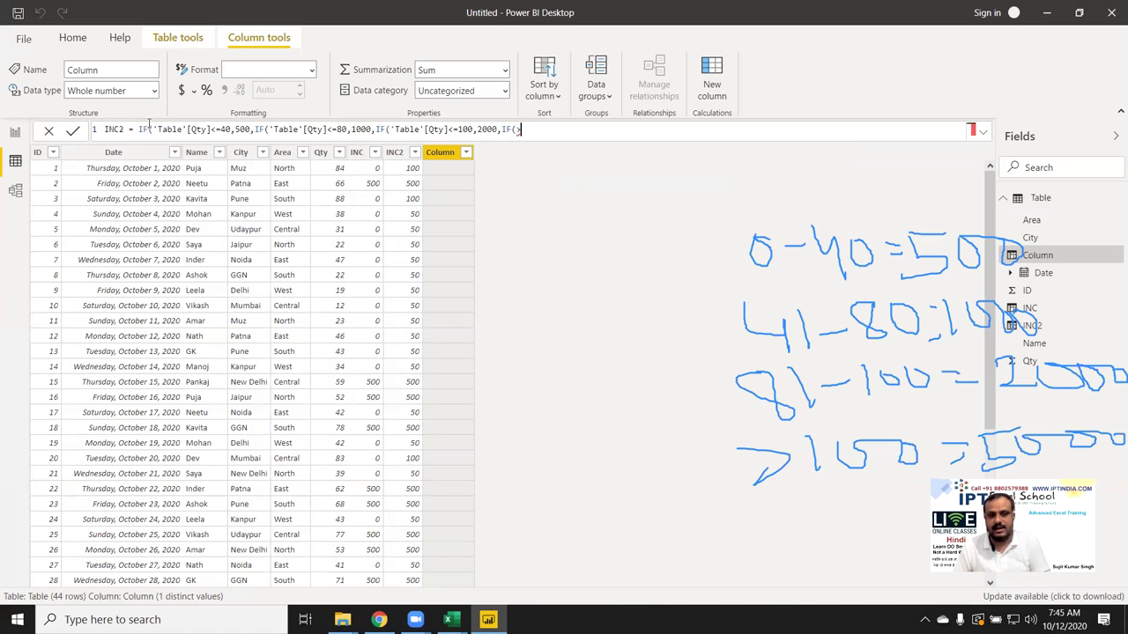
{"action": "type", "text": "100,5000"}
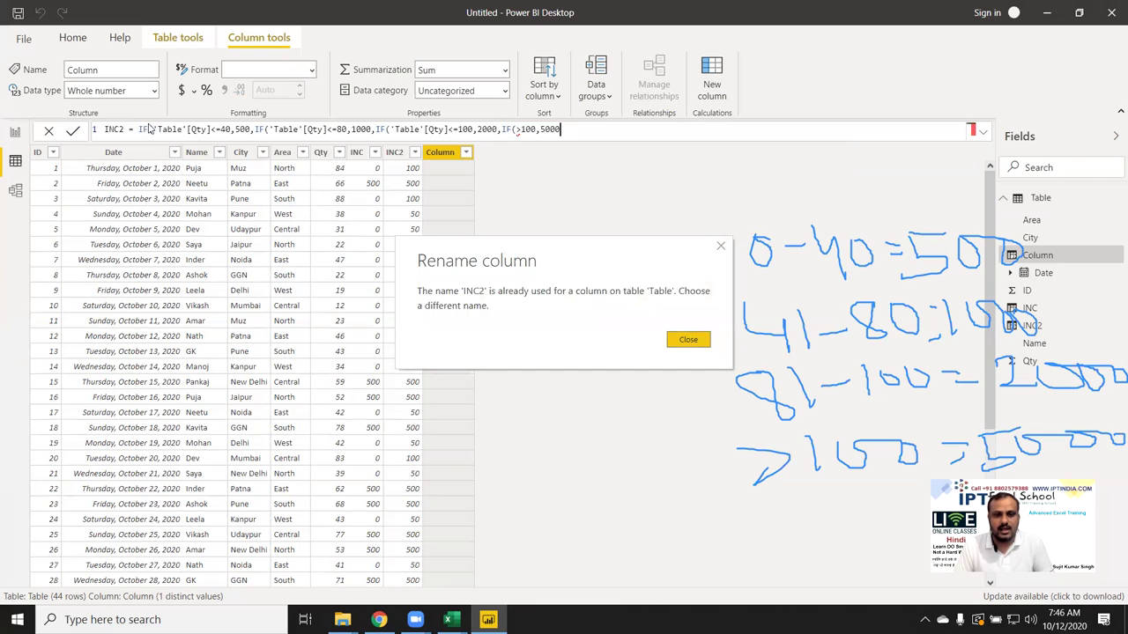
- Dismiss the name-clash warning and correct the final tier to IF(Qty>100, 5000)
{"action": "key", "text": "Return"}
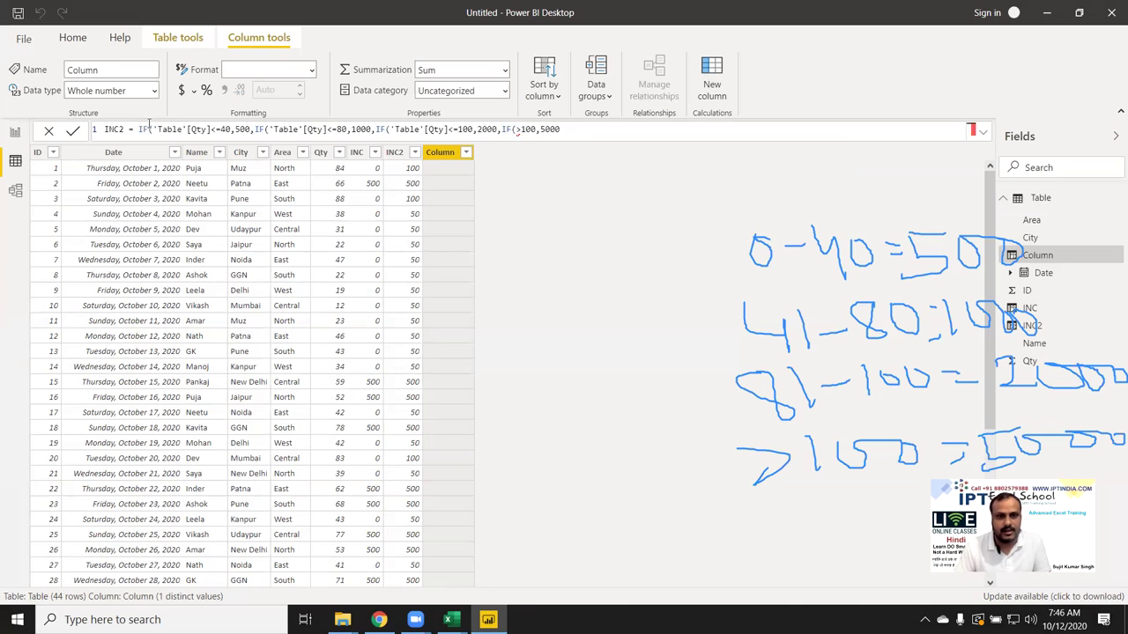
{"action": "left_click", "coordinate": [557, 130]}
{"action": "key", "text": "BackSpace"}
{"action": "key", "text": "BackSpace"}
{"action": "key", "text": "BackSpace"}
{"action": "key", "text": "BackSpace"}
{"action": "key", "text": "BackSpace"}
{"action": "key", "text": "BackSpace"}
{"action": "key", "text": "BackSpace"}
{"action": "key", "text": "BackSpace"}
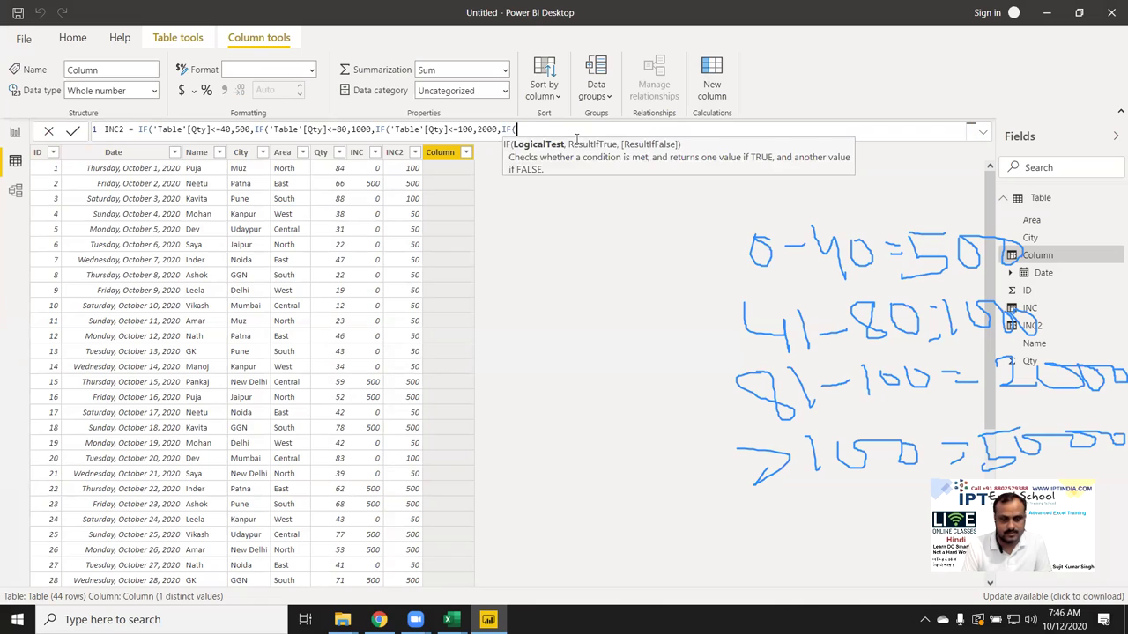
{"action": "type", "text": "q"}
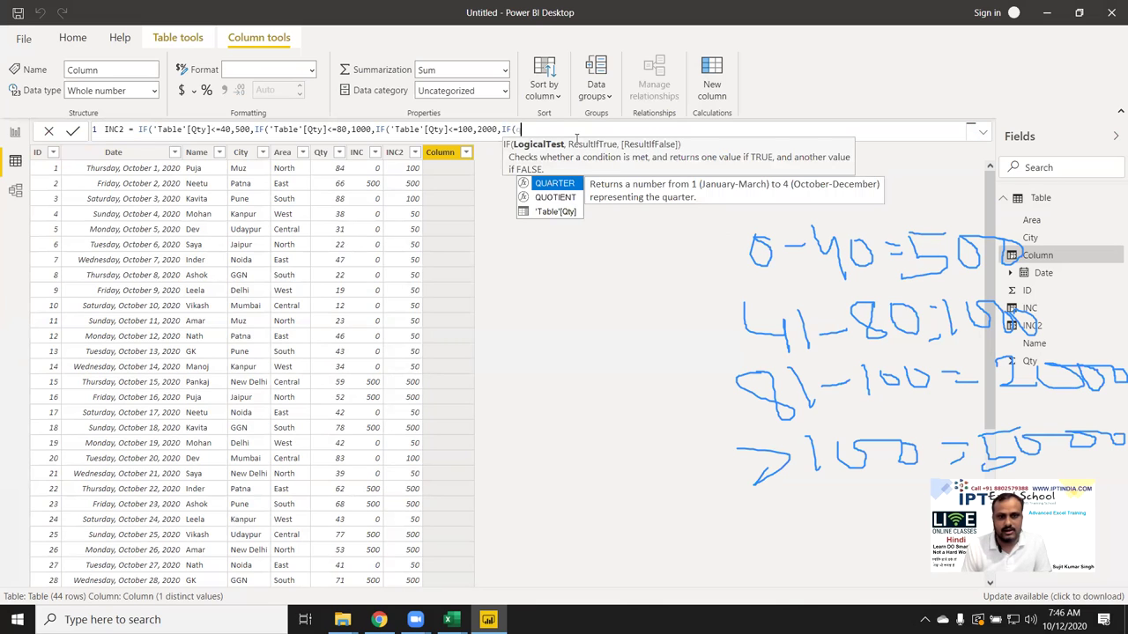
{"action": "key", "text": "Down"}
{"action": "key", "text": "Down"}
{"action": "key", "text": "Tab"}
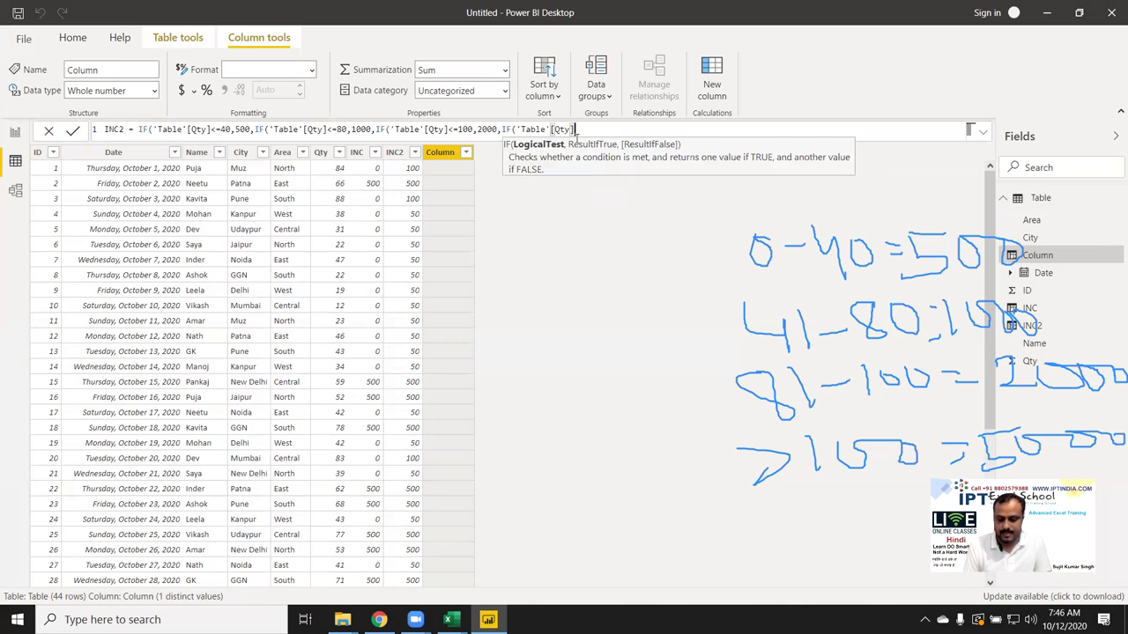
{"action": "type", "text": "00,5000"}
{"action": "key", "text": "Return"}
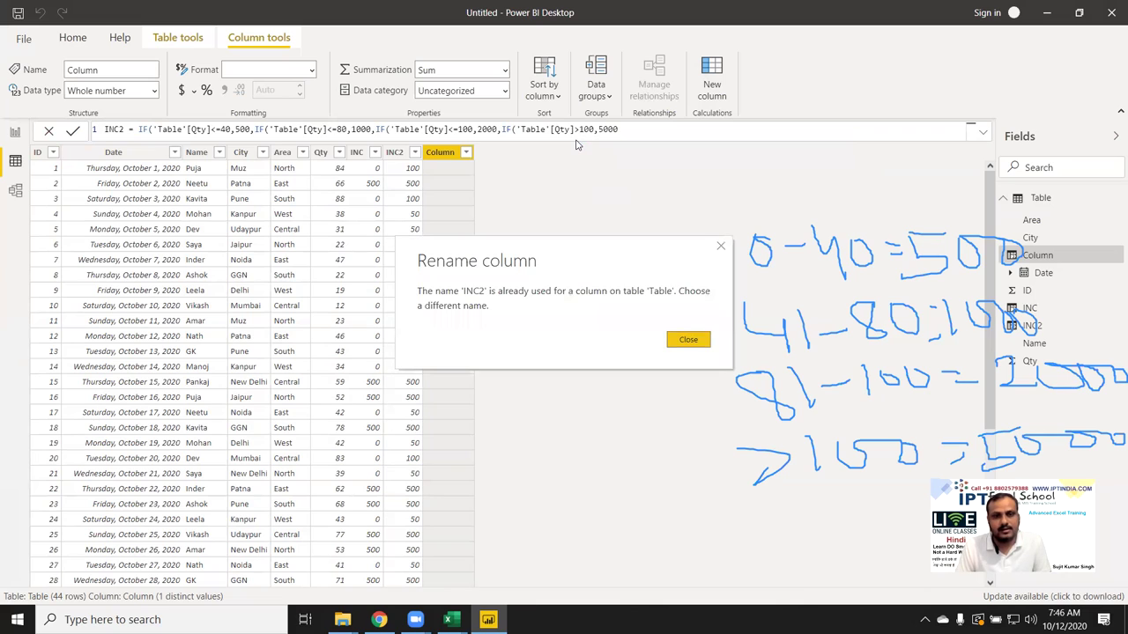
- Rename the column to INC3, close the parentheses, and commit the formula
{"action": "key", "text": "Return"}
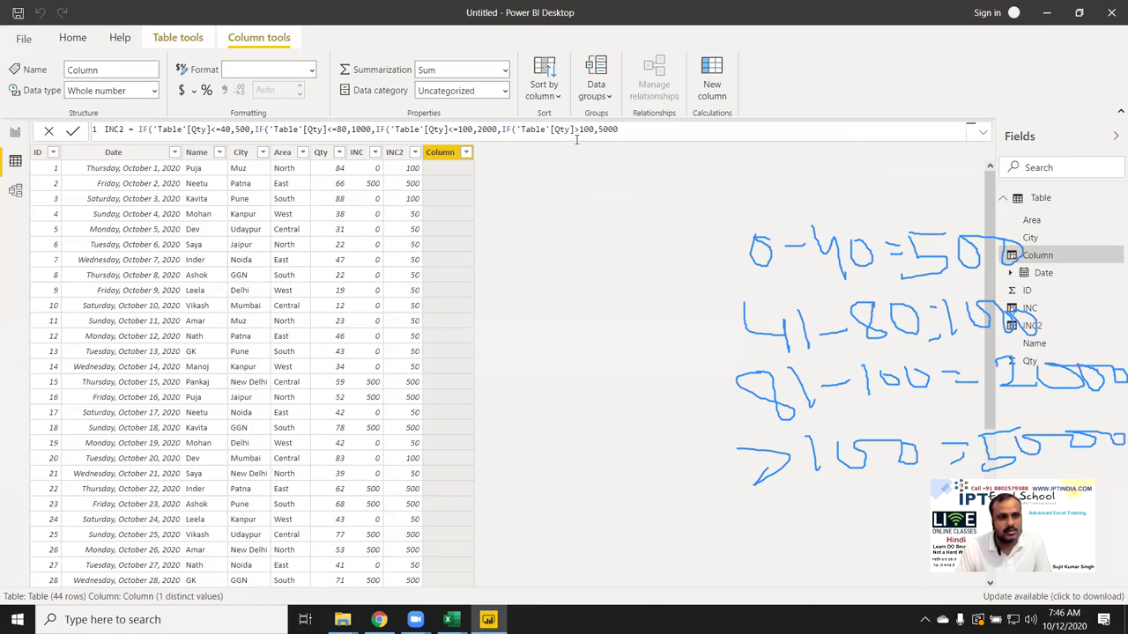
{"action": "left_click", "coordinate": [120, 129]}
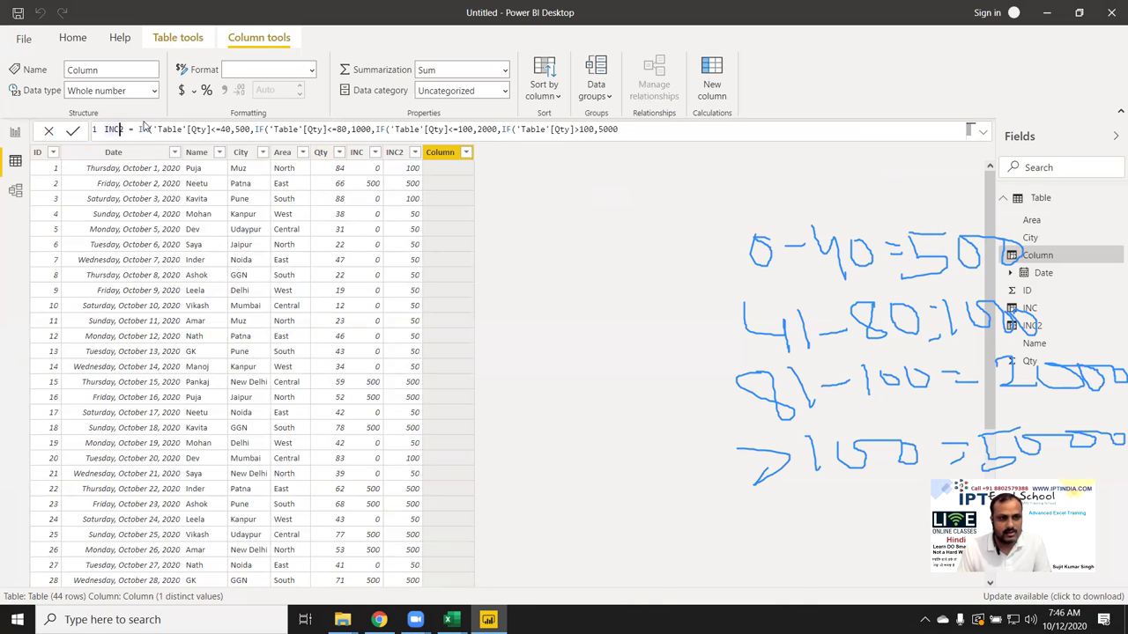
{"action": "type", "text": "3"}
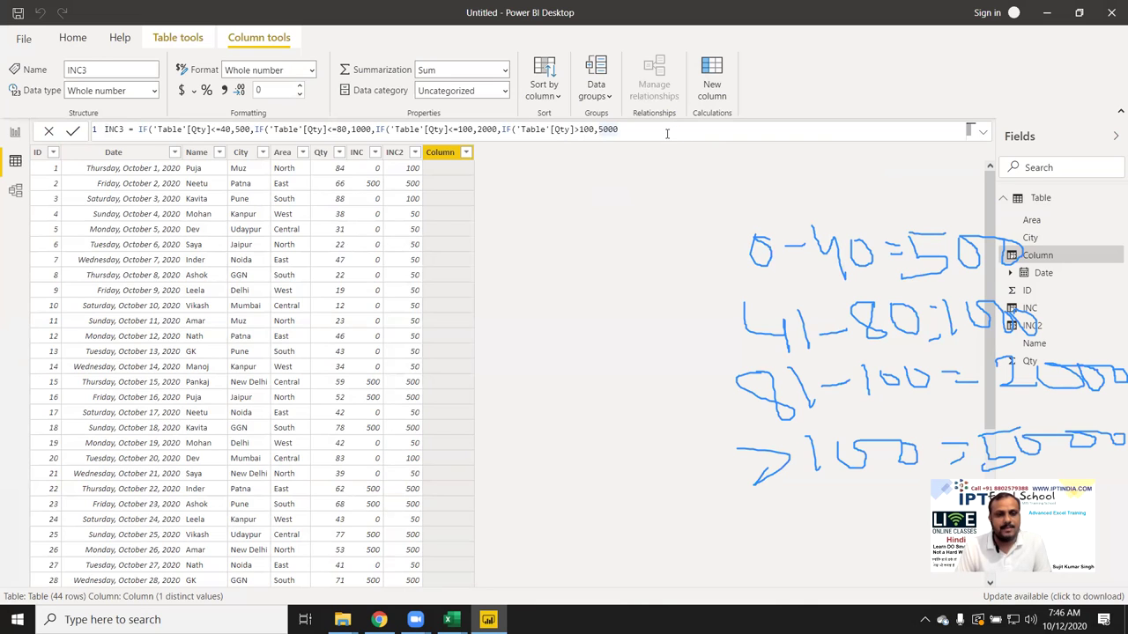
{"action": "type", "text": ")))"}
{"action": "key", "text": "Return"}
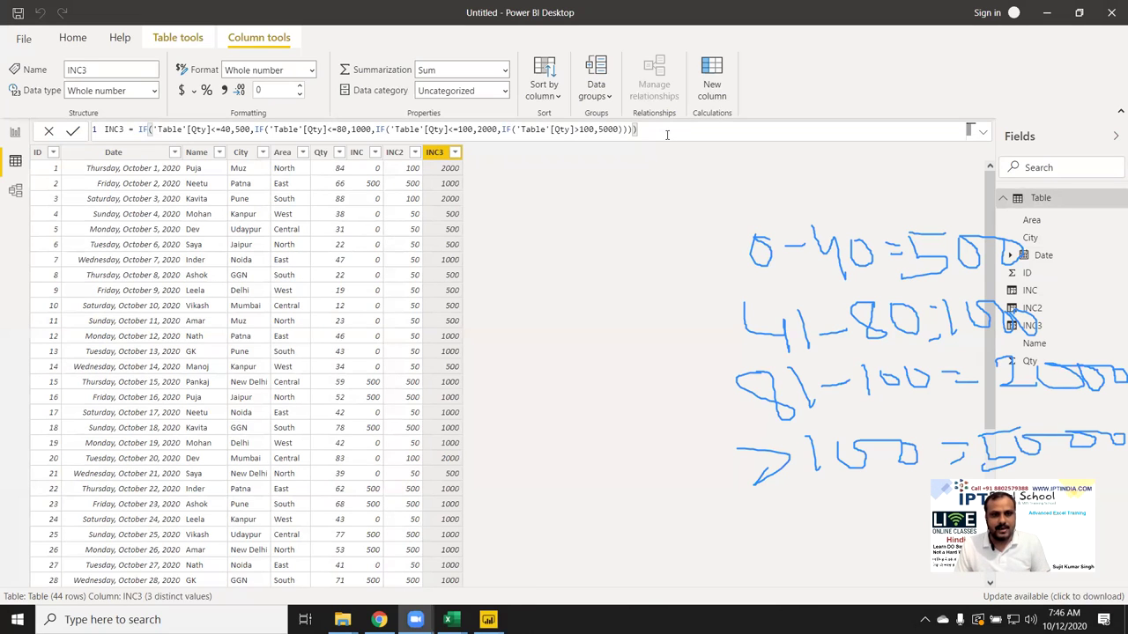
- Display the INC2 formula and annotate per-unit slabs: 0–40 at 20, 41–100 at 50, over 100 at 150
{"action": "left_click", "coordinate": [414, 231]}
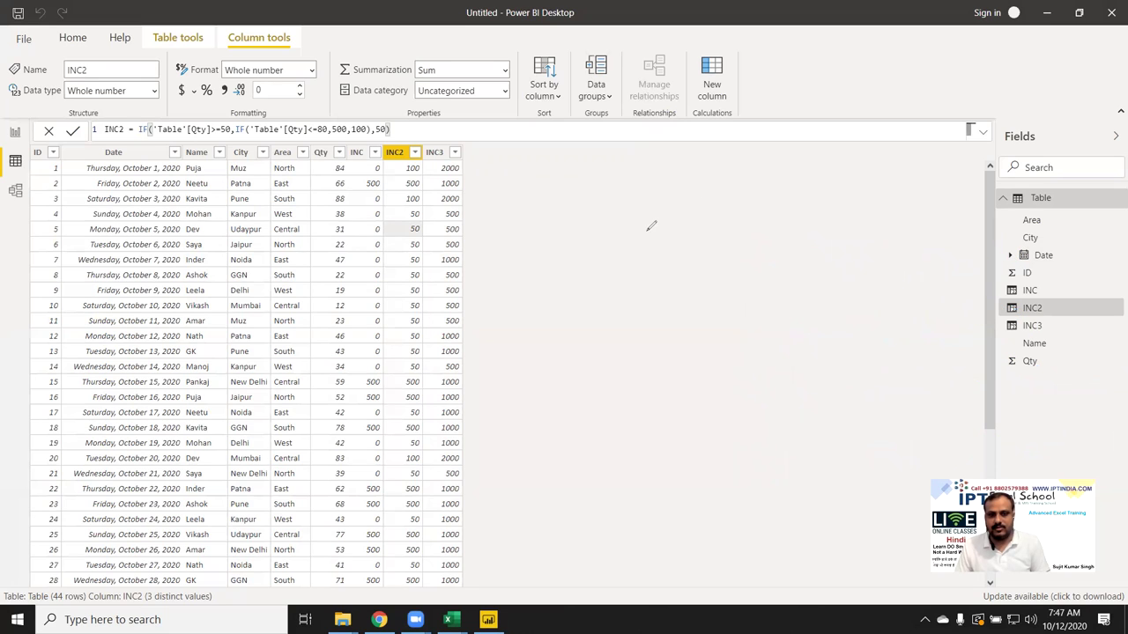
{"action": "mouse_move", "coordinate": [654, 172]}
{"action": "left_mouse_down"}
{"action": "mouse_move", "coordinate": [650, 209]}
{"action": "mouse_move", "coordinate": [663, 172]}
{"action": "mouse_move", "coordinate": [652, 174]}
{"action": "mouse_move", "coordinate": [725, 197]}
{"action": "mouse_move", "coordinate": [721, 213]}
{"action": "mouse_move", "coordinate": [740, 183]}
{"action": "mouse_move", "coordinate": [797, 207]}
{"action": "left_mouse_up"}
{"action": "left_click", "coordinate": [680, 182]}
{"action": "mouse_move", "coordinate": [828, 187]}
{"action": "left_mouse_down"}
{"action": "mouse_move", "coordinate": [839, 180]}
{"action": "mouse_move", "coordinate": [831, 213]}
{"action": "mouse_move", "coordinate": [861, 210]}
{"action": "mouse_move", "coordinate": [884, 201]}
{"action": "mouse_move", "coordinate": [877, 176]}
{"action": "mouse_move", "coordinate": [911, 174]}
{"action": "mouse_move", "coordinate": [925, 217]}
{"action": "left_mouse_up"}
{"action": "mouse_move", "coordinate": [919, 166]}
{"action": "left_mouse_down"}
{"action": "mouse_move", "coordinate": [929, 164]}
{"action": "mouse_move", "coordinate": [923, 187]}
{"action": "mouse_move", "coordinate": [976, 204]}
{"action": "mouse_move", "coordinate": [988, 162]}
{"action": "left_mouse_up"}
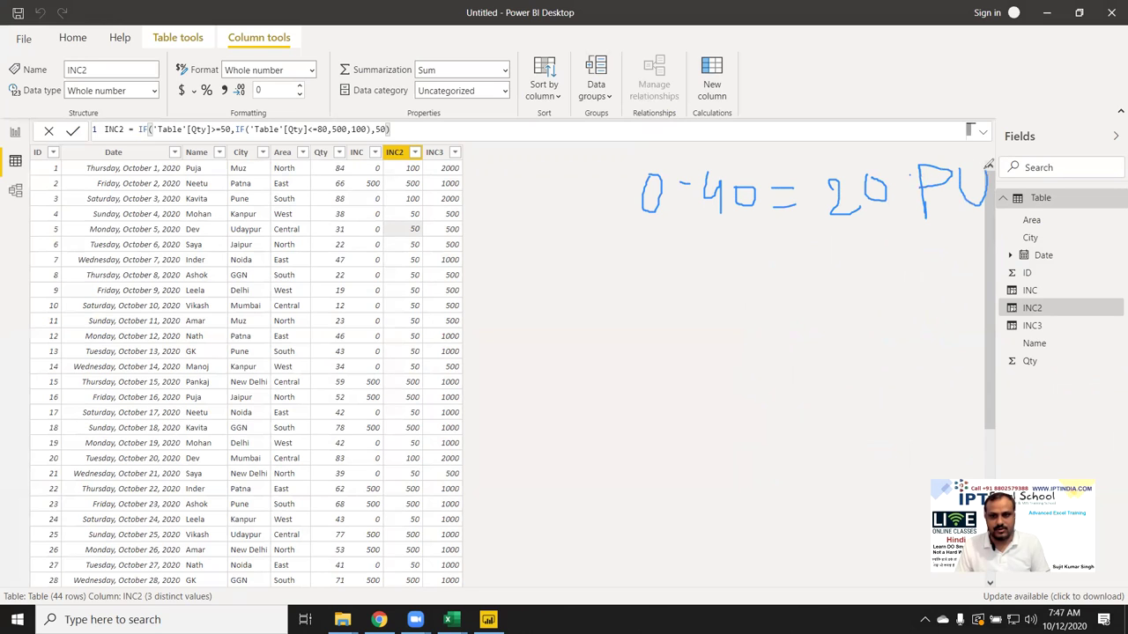
{"action": "mouse_move", "coordinate": [644, 234]}
{"action": "left_mouse_down"}
{"action": "mouse_move", "coordinate": [680, 261]}
{"action": "mouse_move", "coordinate": [671, 284]}
{"action": "mouse_move", "coordinate": [763, 254]}
{"action": "mouse_move", "coordinate": [777, 279]}
{"action": "mouse_move", "coordinate": [844, 247]}
{"action": "mouse_move", "coordinate": [879, 263]}
{"action": "left_mouse_up"}
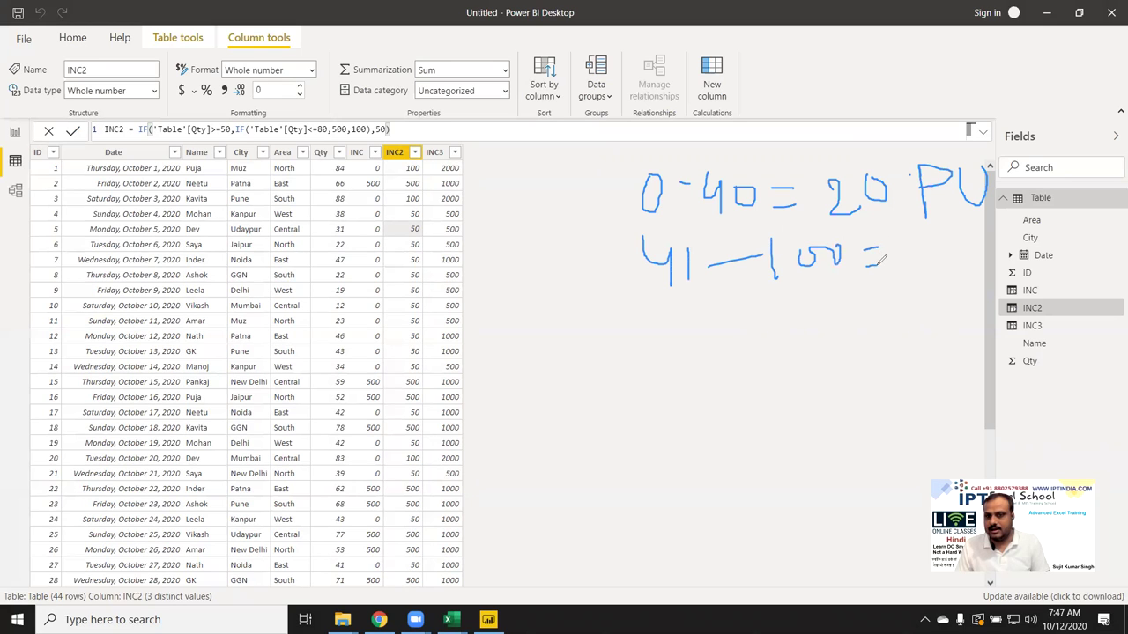
{"action": "mouse_move", "coordinate": [932, 235]}
{"action": "left_mouse_down"}
{"action": "mouse_move", "coordinate": [899, 239]}
{"action": "mouse_move", "coordinate": [917, 263]}
{"action": "mouse_move", "coordinate": [897, 281]}
{"action": "mouse_move", "coordinate": [974, 248]}
{"action": "mouse_move", "coordinate": [962, 238]}
{"action": "left_mouse_up"}
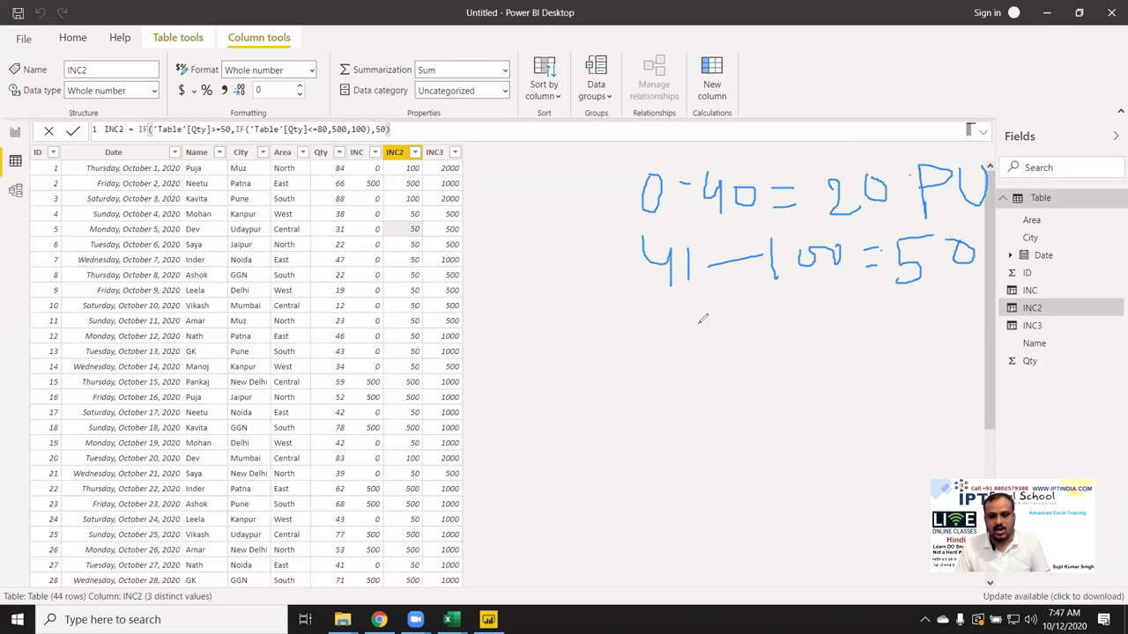
{"action": "left_click_drag", "start_coordinate": [680, 316], "coordinate": [666, 339]}
{"action": "mouse_move", "coordinate": [764, 318]}
{"action": "left_mouse_down"}
{"action": "mouse_move", "coordinate": [763, 347]}
{"action": "mouse_move", "coordinate": [816, 326]}
{"action": "left_mouse_up"}
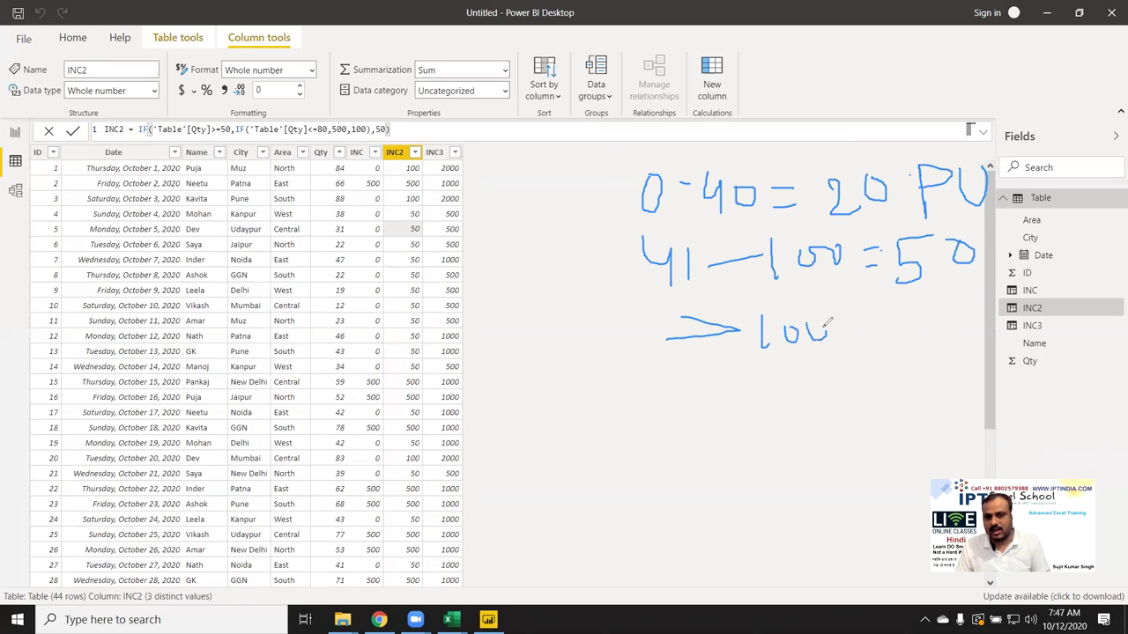
{"action": "left_click_drag", "start_coordinate": [884, 322], "coordinate": [923, 347]}
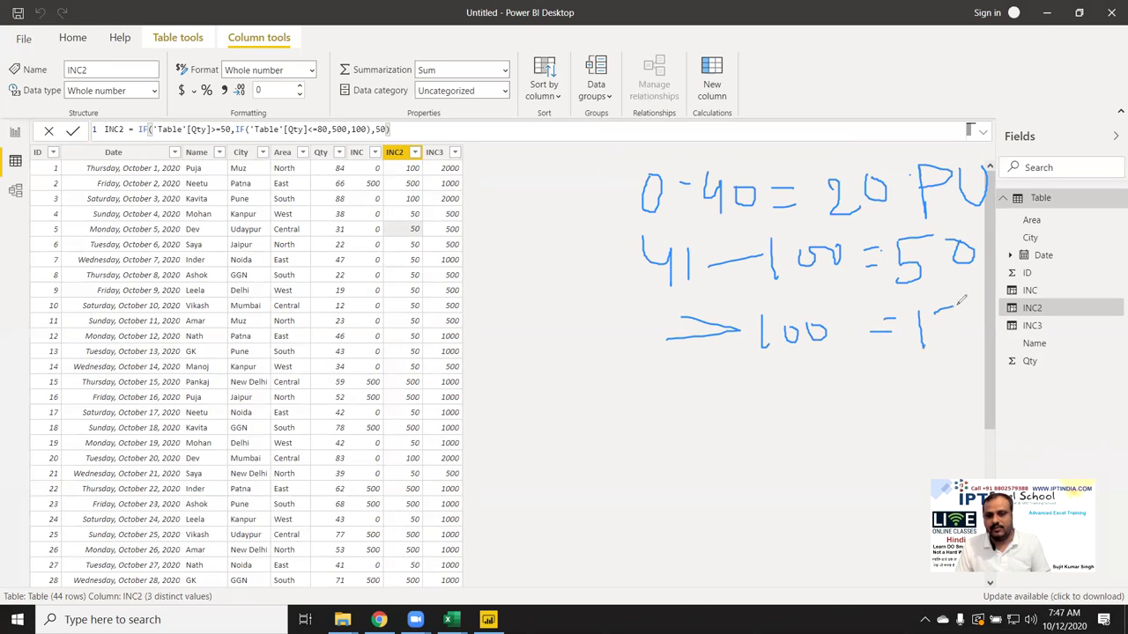
{"action": "left_click_drag", "start_coordinate": [937, 306], "coordinate": [941, 348]}
{"action": "left_click_drag", "start_coordinate": [976, 308], "coordinate": [970, 310]}
- Sketch worked examples (35×20; 65 as 40 at 20 plus 25 at 50) and underline the slabs
{"action": "mouse_move", "coordinate": [589, 403]}
{"action": "left_mouse_down"}
{"action": "mouse_move", "coordinate": [617, 394]}
{"action": "mouse_move", "coordinate": [622, 410]}
{"action": "left_mouse_up"}
{"action": "mouse_move", "coordinate": [663, 377]}
{"action": "left_mouse_down"}
{"action": "mouse_move", "coordinate": [651, 381]}
{"action": "mouse_move", "coordinate": [662, 395]}
{"action": "mouse_move", "coordinate": [652, 407]}
{"action": "mouse_move", "coordinate": [710, 387]}
{"action": "mouse_move", "coordinate": [699, 397]}
{"action": "left_mouse_up"}
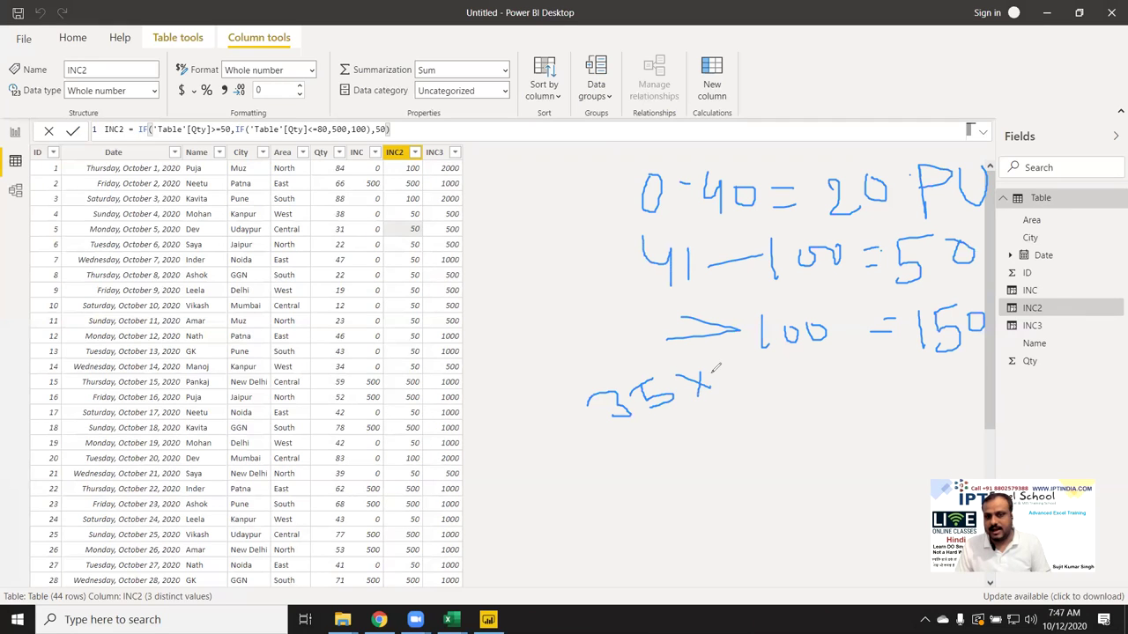
{"action": "mouse_move", "coordinate": [733, 361]}
{"action": "left_mouse_down"}
{"action": "mouse_move", "coordinate": [746, 378]}
{"action": "mouse_move", "coordinate": [747, 359]}
{"action": "left_mouse_up"}
{"action": "mouse_move", "coordinate": [633, 442]}
{"action": "left_mouse_down"}
{"action": "mouse_move", "coordinate": [633, 483]}
{"action": "mouse_move", "coordinate": [688, 432]}
{"action": "mouse_move", "coordinate": [675, 476]}
{"action": "mouse_move", "coordinate": [696, 544]}
{"action": "left_mouse_up"}
{"action": "mouse_move", "coordinate": [725, 499]}
{"action": "left_mouse_down"}
{"action": "mouse_move", "coordinate": [774, 515]}
{"action": "mouse_move", "coordinate": [757, 524]}
{"action": "mouse_move", "coordinate": [768, 487]}
{"action": "mouse_move", "coordinate": [816, 497]}
{"action": "mouse_move", "coordinate": [850, 463]}
{"action": "left_mouse_up"}
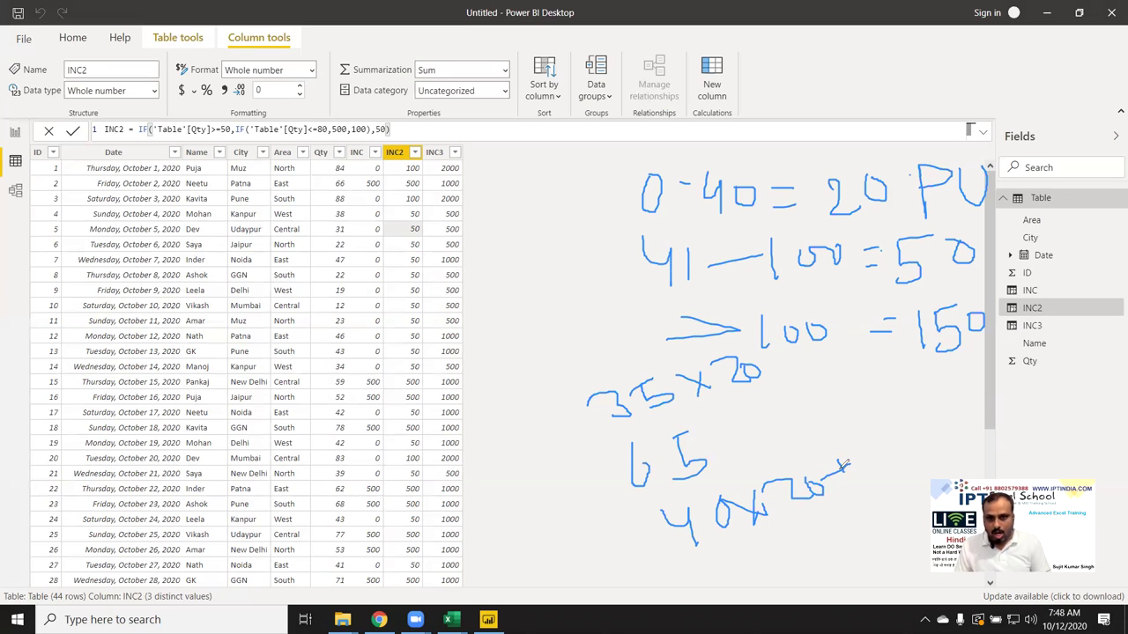
{"action": "mouse_move", "coordinate": [867, 439]}
{"action": "left_mouse_down"}
{"action": "mouse_move", "coordinate": [866, 492]}
{"action": "mouse_move", "coordinate": [908, 465]}
{"action": "mouse_move", "coordinate": [921, 425]}
{"action": "mouse_move", "coordinate": [943, 438]}
{"action": "left_mouse_up"}
{"action": "left_click_drag", "start_coordinate": [977, 382], "coordinate": [951, 445]}
{"action": "mouse_move", "coordinate": [1006, 377]}
{"action": "left_mouse_down"}
{"action": "mouse_move", "coordinate": [1003, 411]}
{"action": "mouse_move", "coordinate": [1020, 407]}
{"action": "left_mouse_up"}
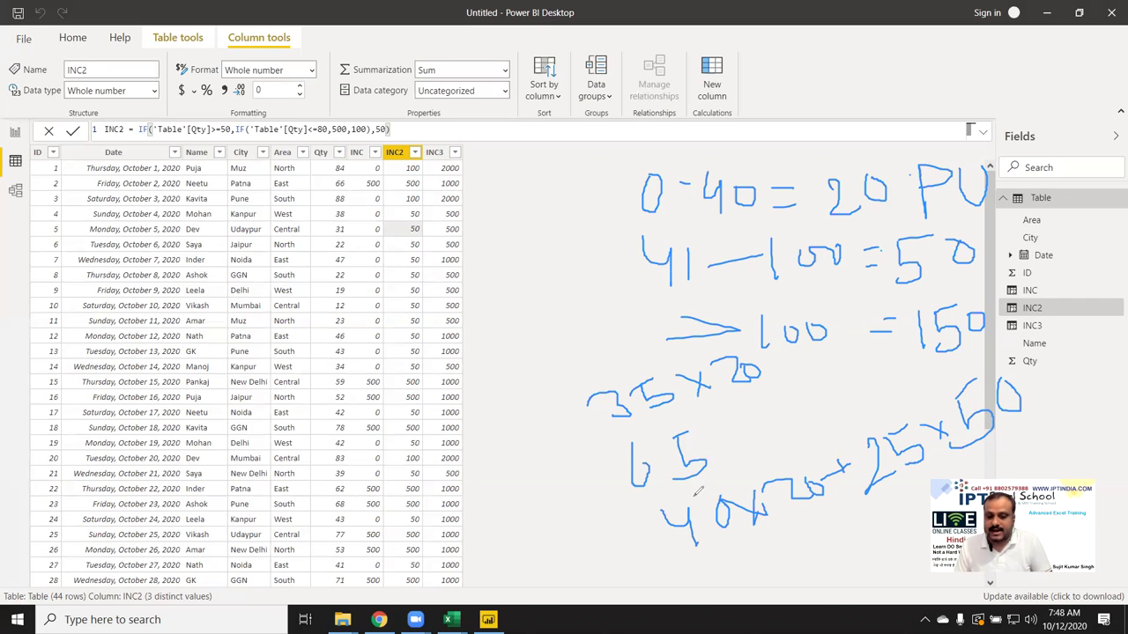
{"action": "left_click_drag", "start_coordinate": [661, 219], "coordinate": [717, 211]}
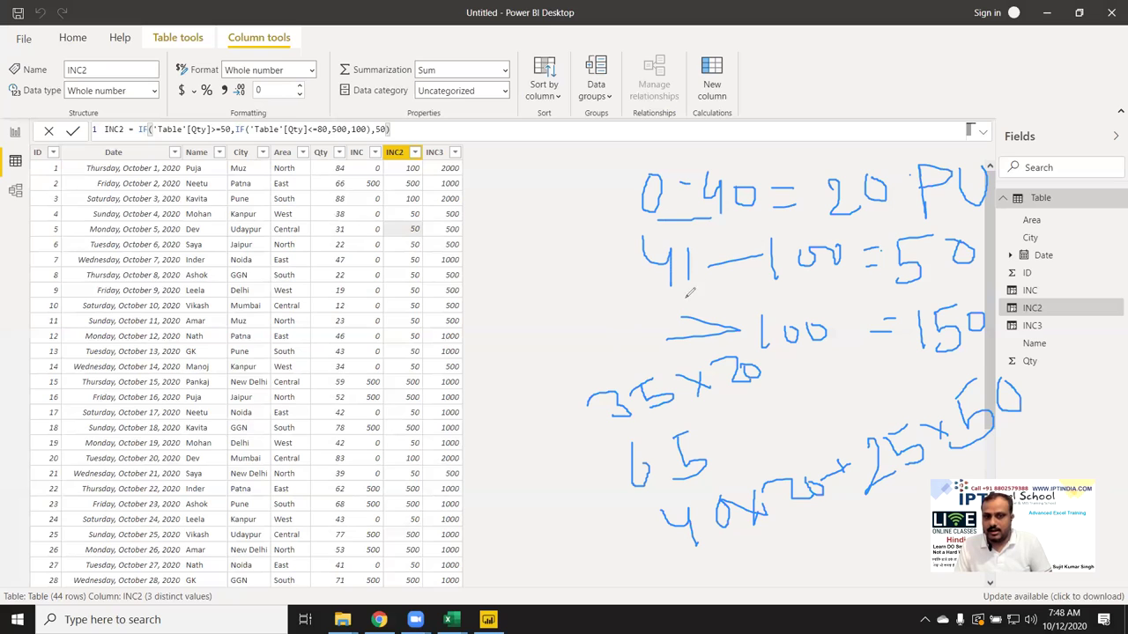
{"action": "left_click_drag", "start_coordinate": [784, 278], "coordinate": [683, 292]}
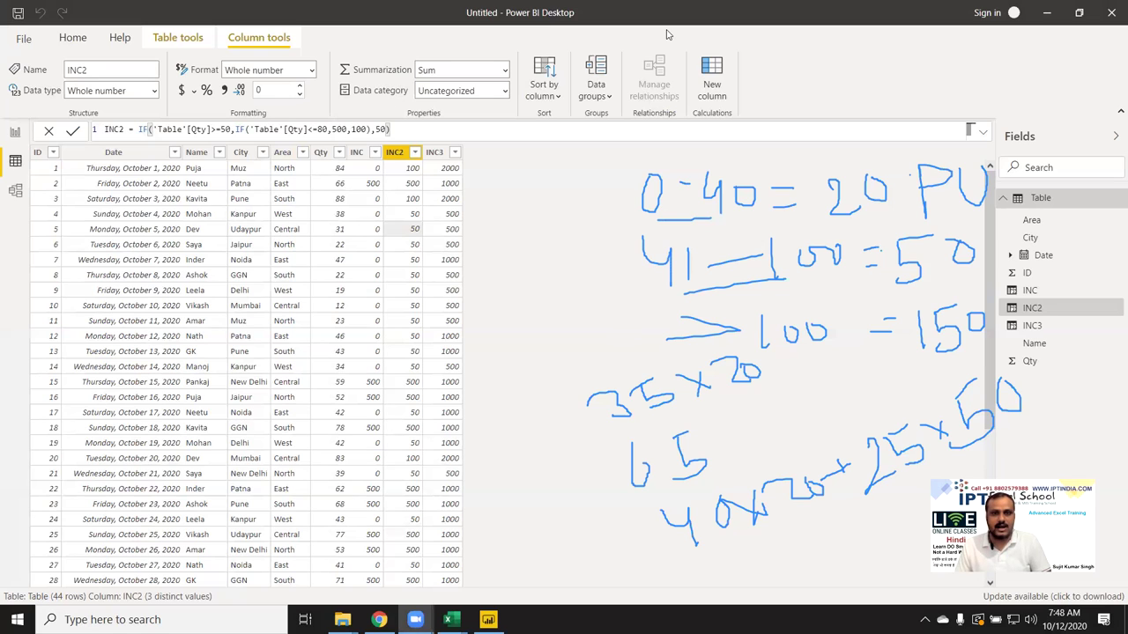
- Start a new INC3 column whose first tier pays Qty*20 when Qty is under 40
{"action": "left_click", "coordinate": [725, 82]}
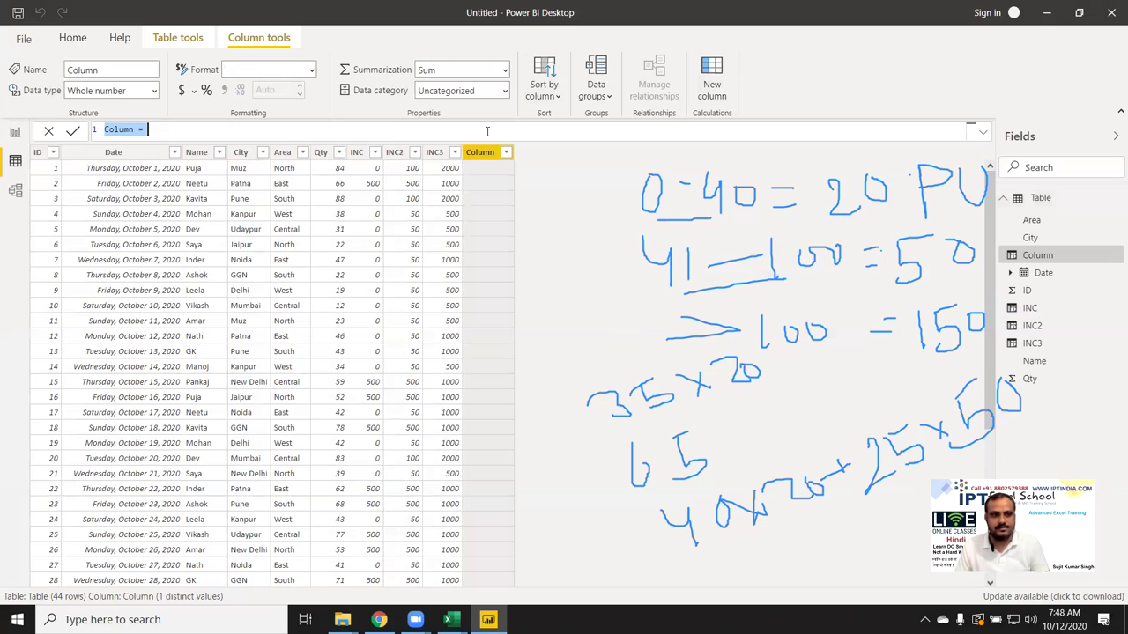
{"action": "double_click", "coordinate": [119, 130]}
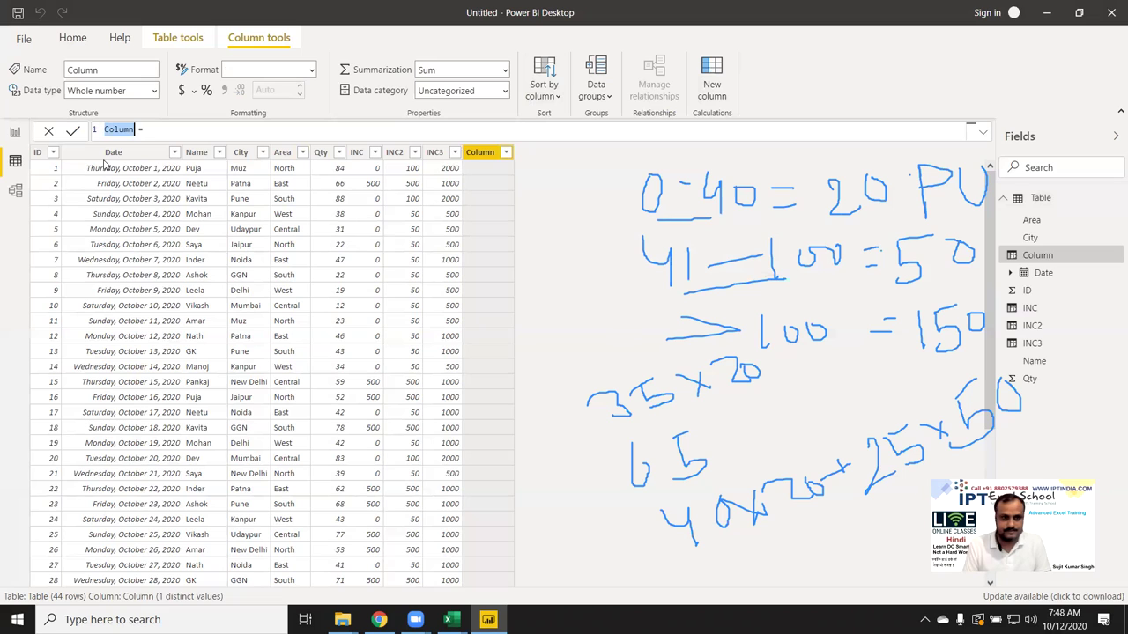
{"action": "type", "text": "INC3"}
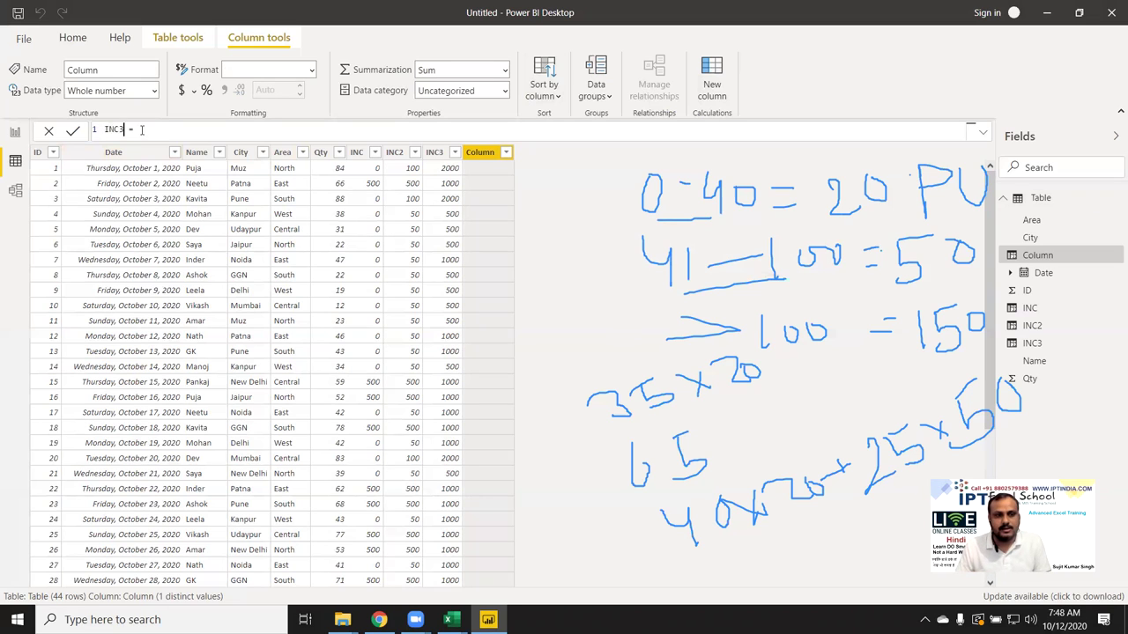
{"action": "key", "text": "End"}
{"action": "type", "text": "IF("}
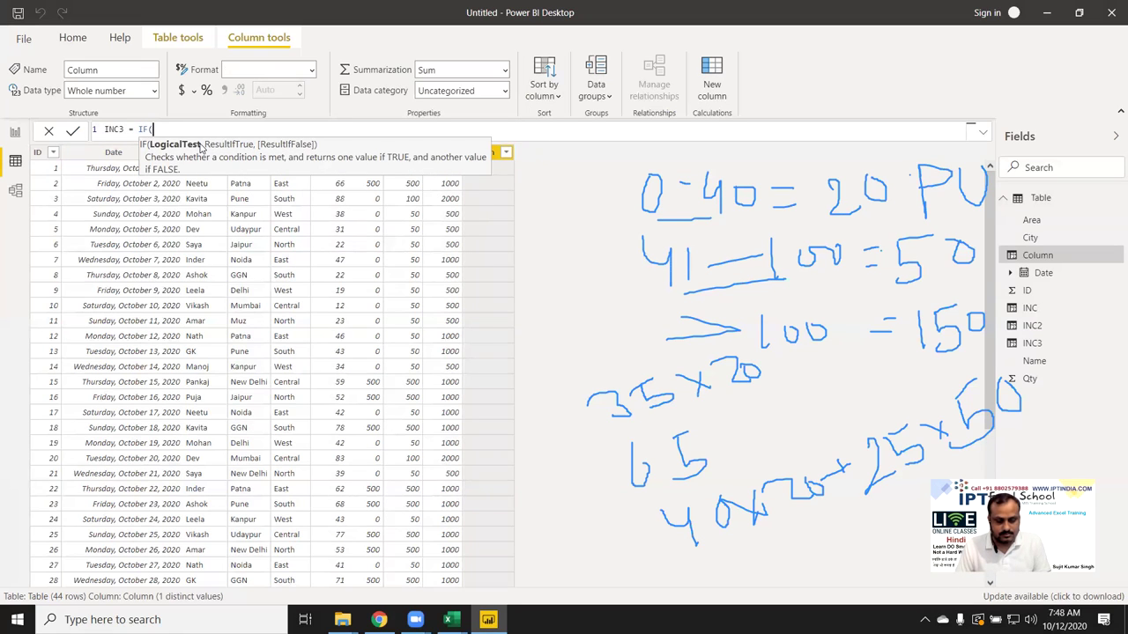
{"action": "type", "text": "qty"}
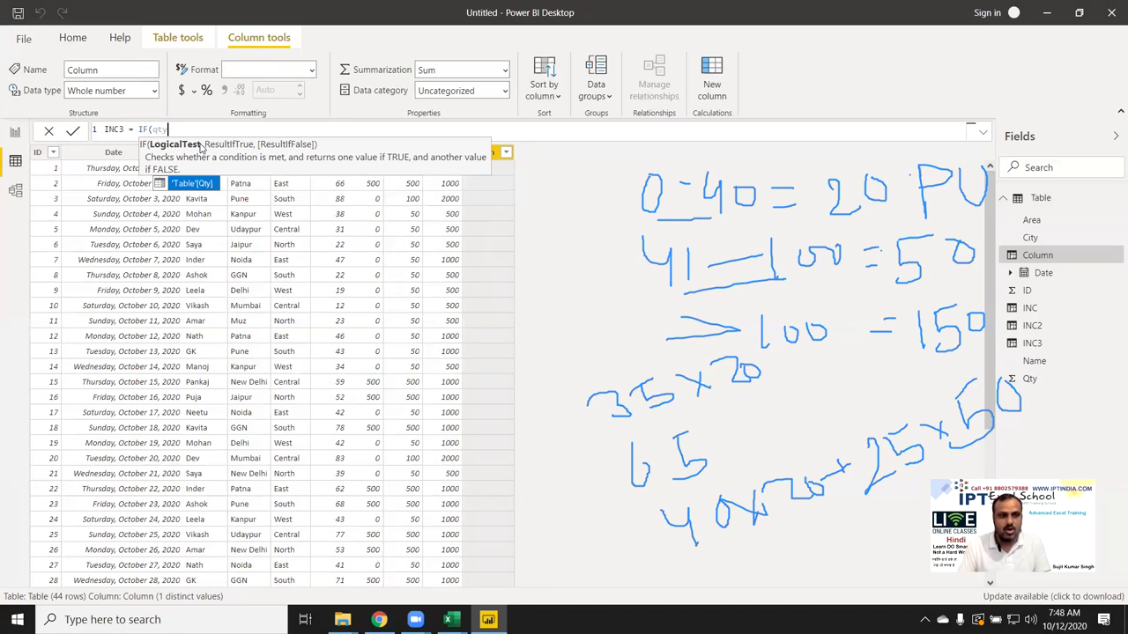
{"action": "key", "text": "Tab"}
{"action": "type", "text": ",<40"}
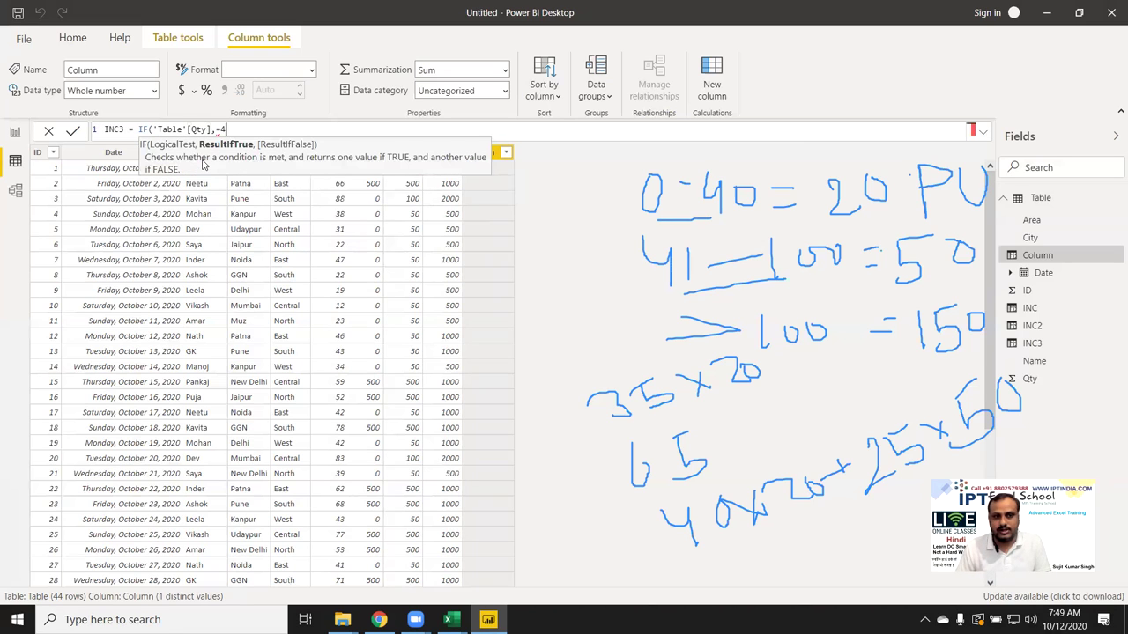
{"action": "type", "text": ",qty"}
{"action": "key", "text": "Tab"}
{"action": "type", "text": "*2"}
{"action": "type", "text": ","}
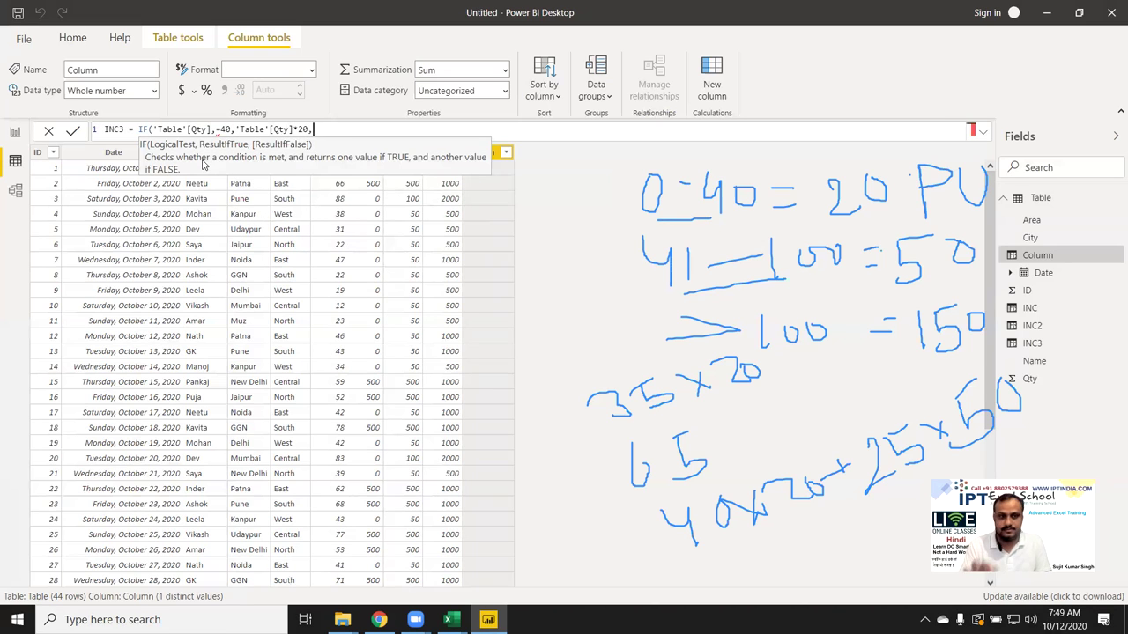
{"action": "type", "text": "if"}
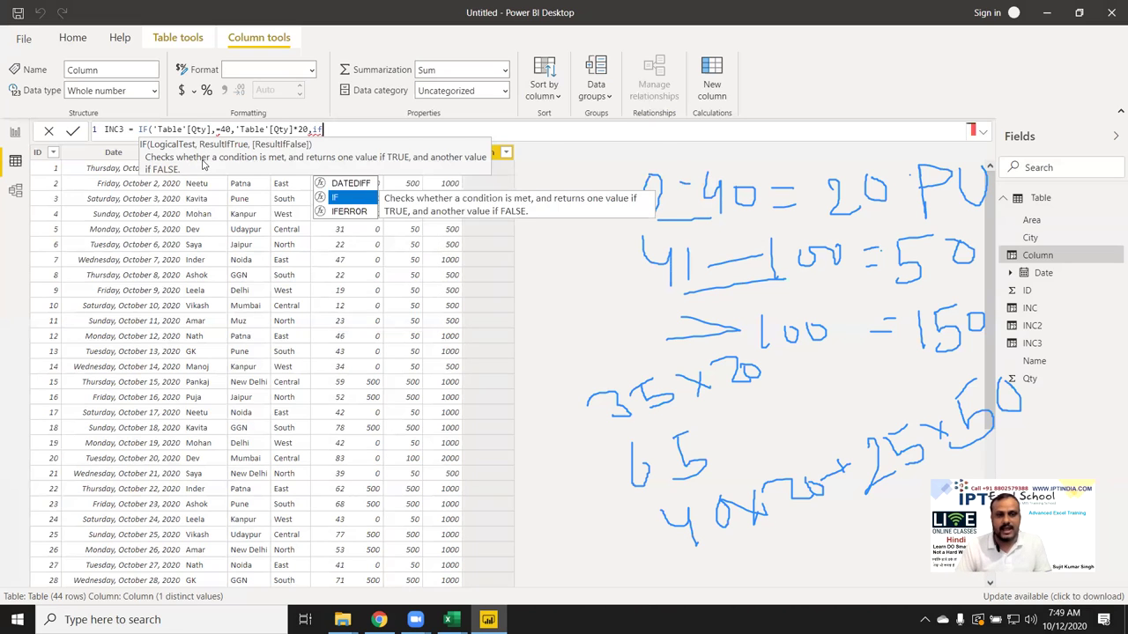
{"action": "key", "text": "Tab"}
- Add the second tier for Qty up to 100 paying (800+((Qty−40)*50)), fixing the parentheses
{"action": "type", "text": "qty"}
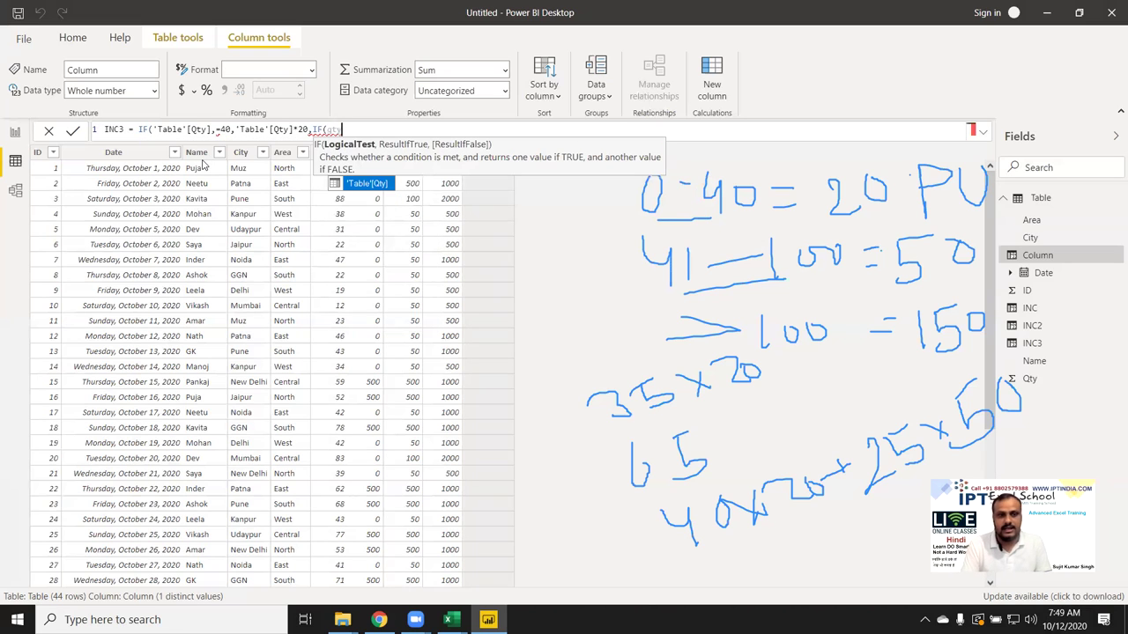
{"action": "key", "text": "Tab"}
{"action": "type", "text": "<=100,800+"}
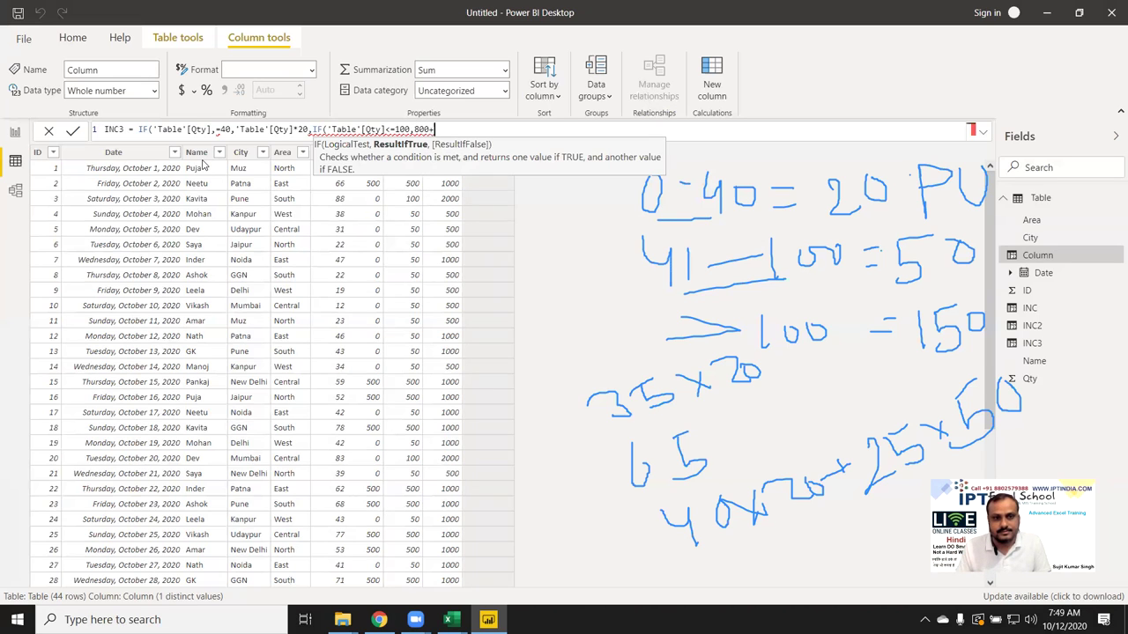
{"action": "type", "text": "(qt"}
{"action": "key", "text": "Tab"}
{"action": "type", "text": "-"}
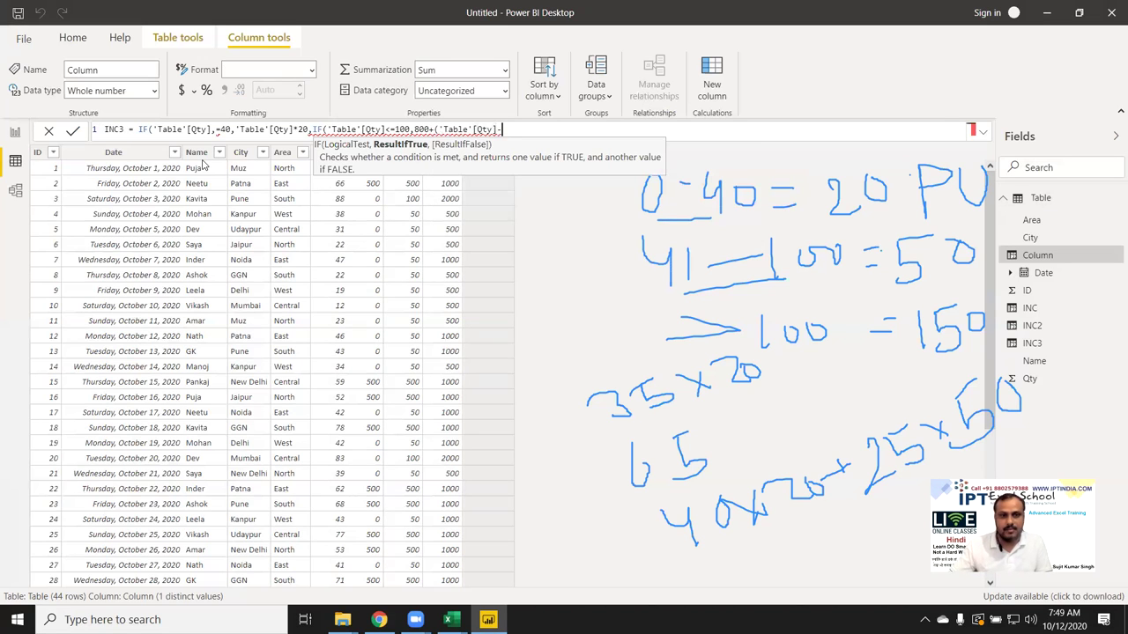
{"action": "type", "text": "40)"}
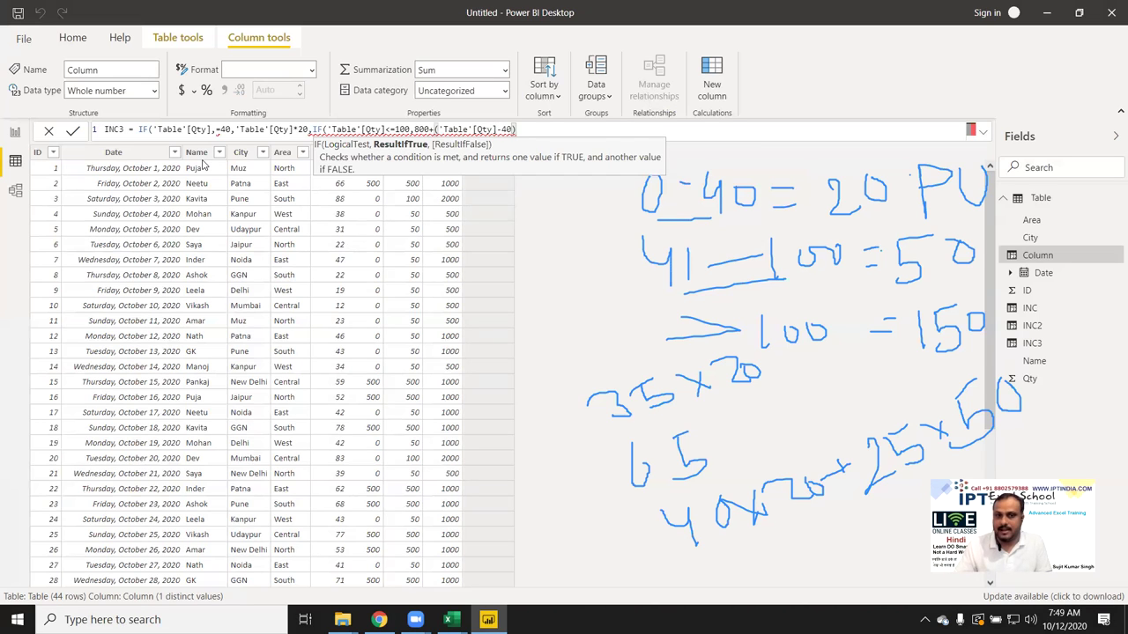
{"action": "type", "text": "*"}
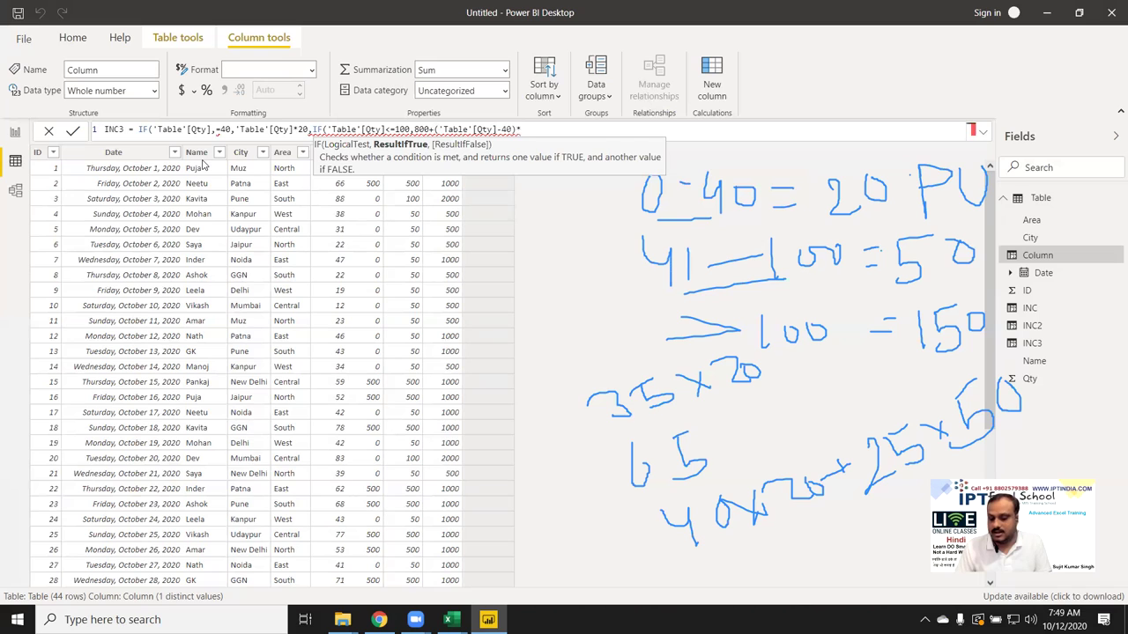
{"action": "type", "text": "50"}
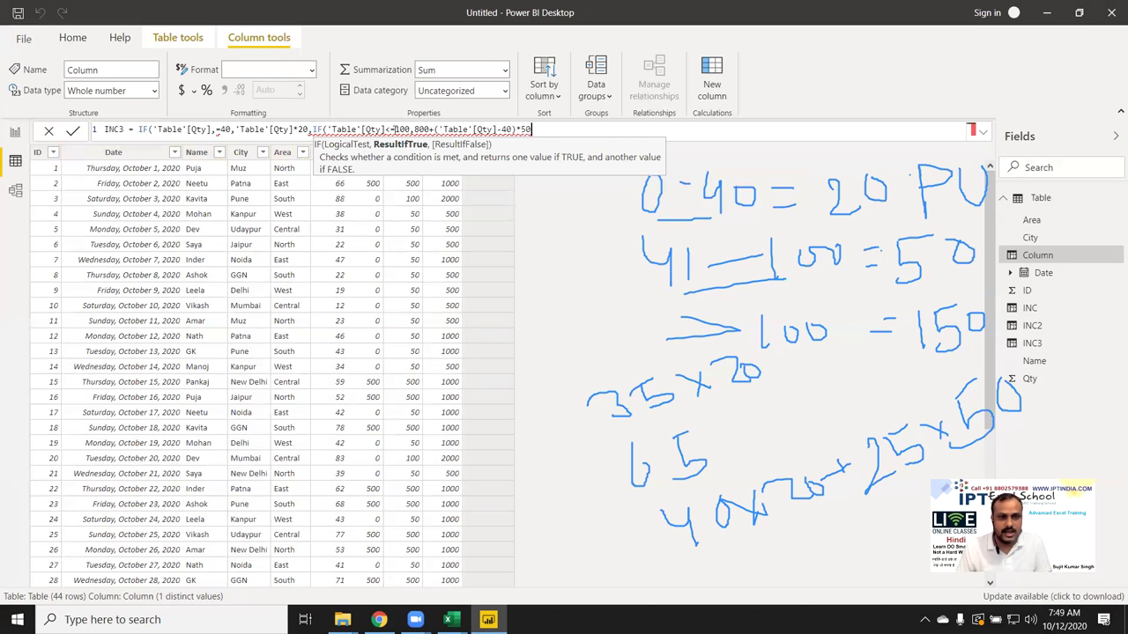
{"action": "left_click", "coordinate": [414, 129]}
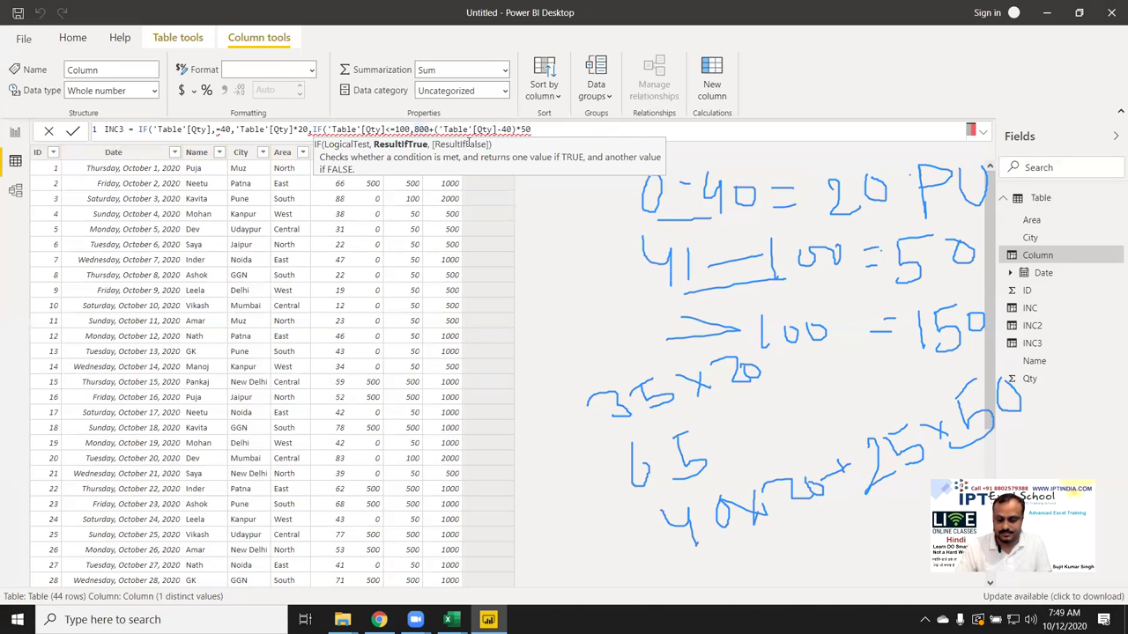
{"action": "type", "text": "("}
{"action": "left_click", "coordinate": [578, 128]}
{"action": "type", "text": ")"}
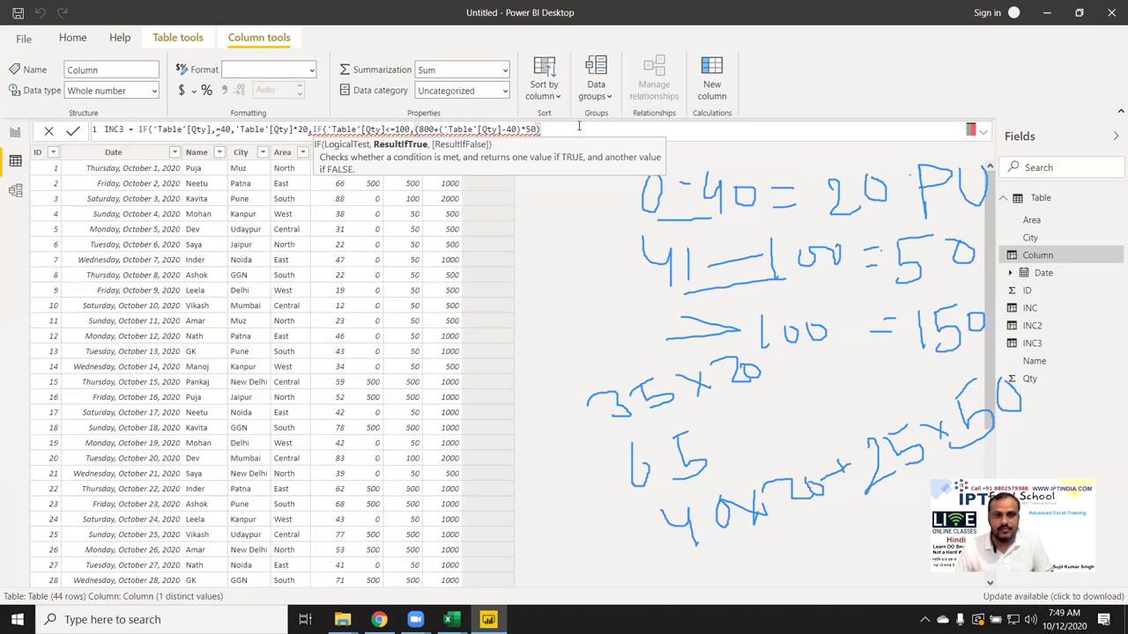
{"action": "left_click", "coordinate": [439, 128]}
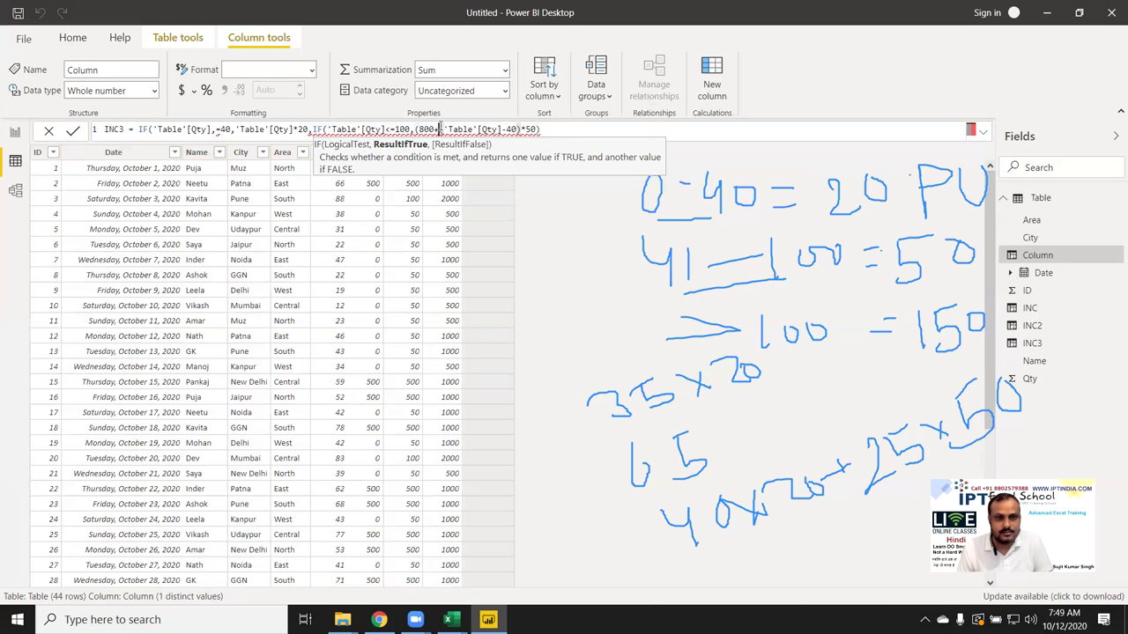
{"action": "type", "text": "("}
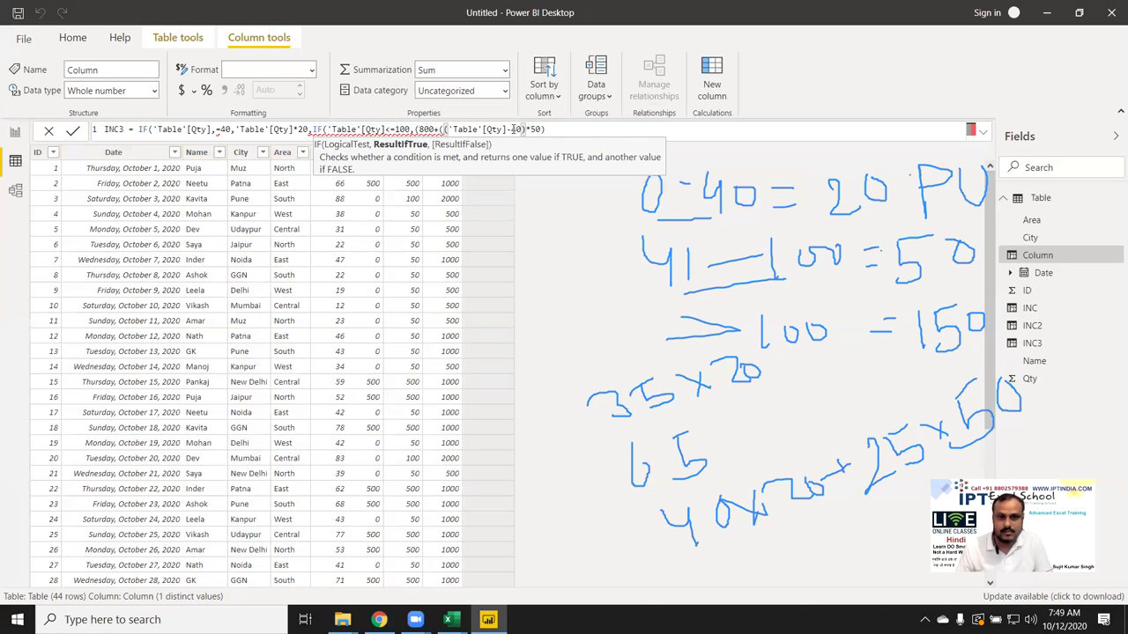
{"action": "type", "text": ")"}
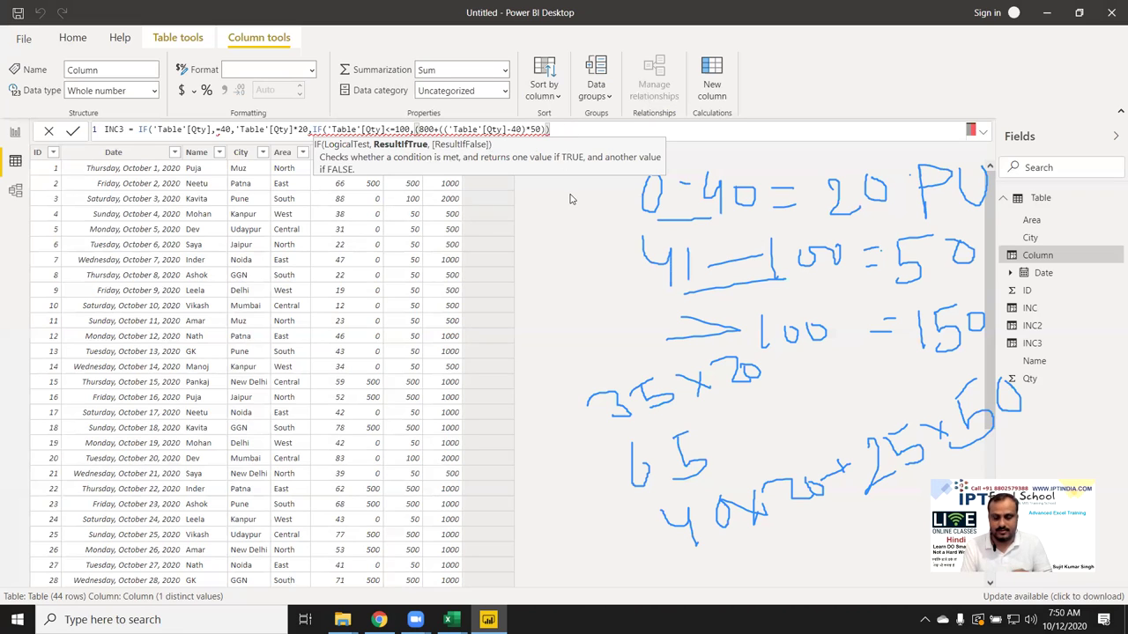
- Append the tier IF(Qty>100, 800+3000+((Qty−100)*150)) and commit the formula
{"action": "type", "text": ",IF"}
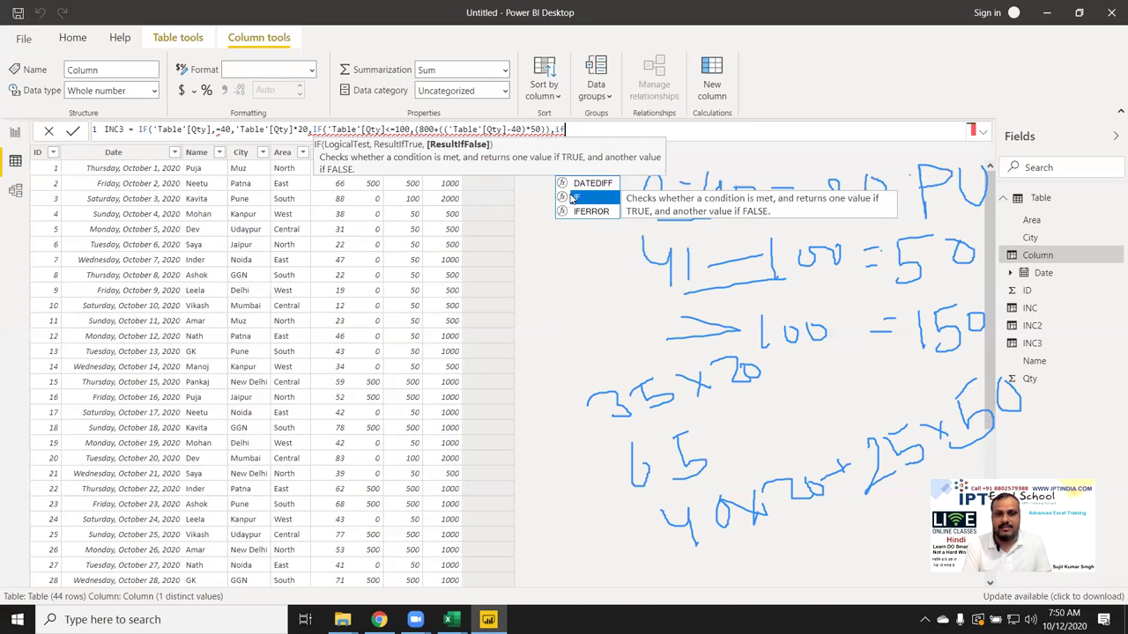
{"action": "type", "text": "("}
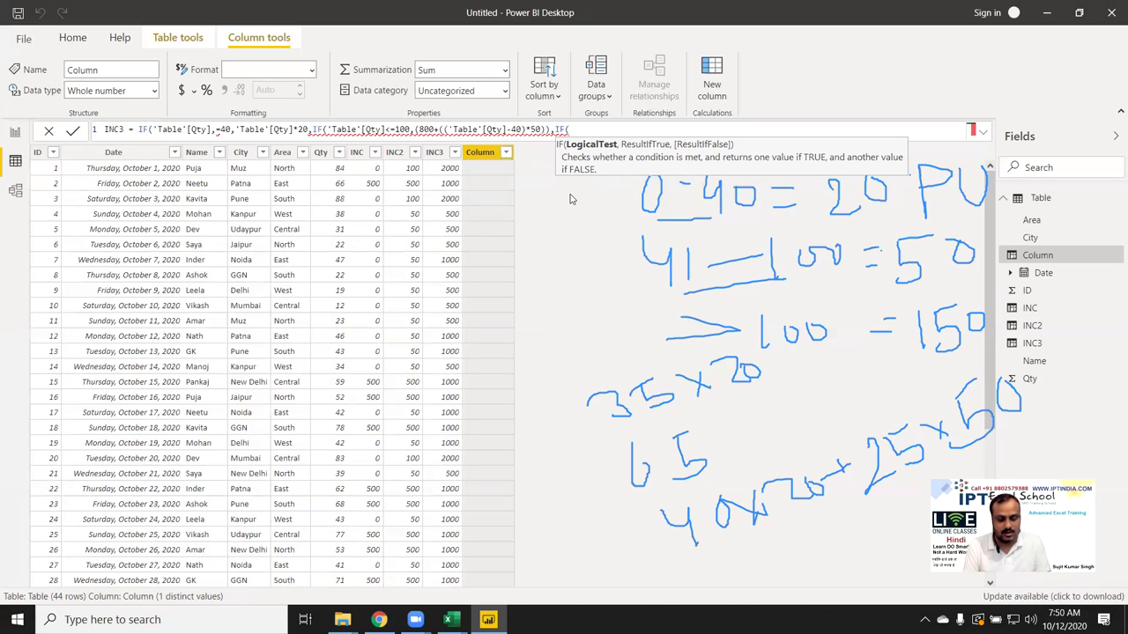
{"action": "type", "text": "qty"}
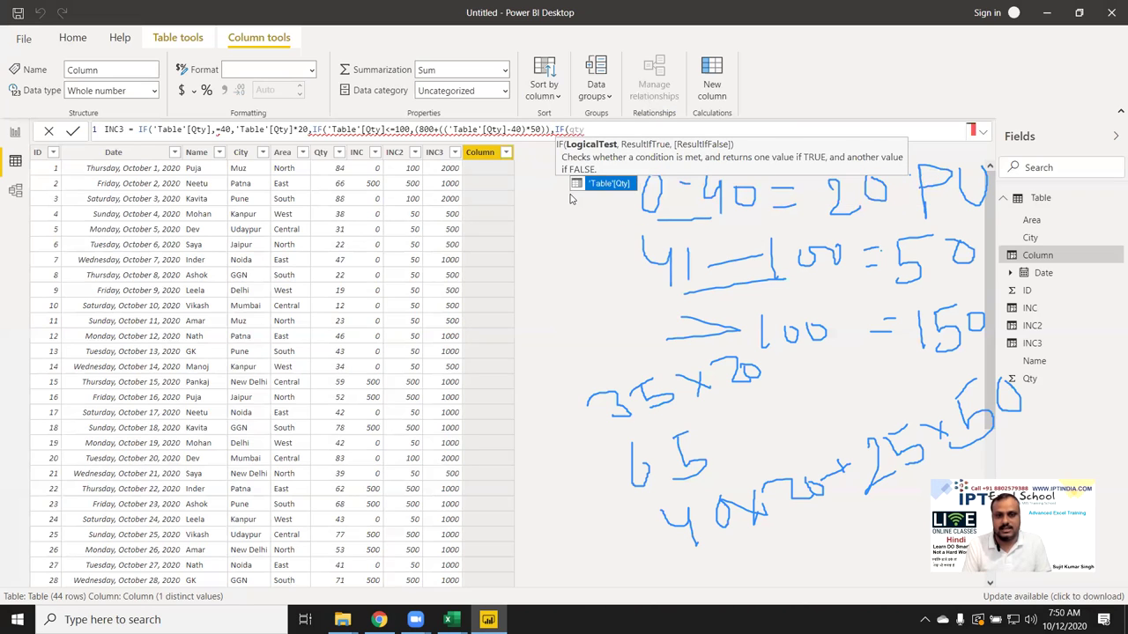
{"action": "key", "text": "Tab"}
{"action": "type", "text": ">"}
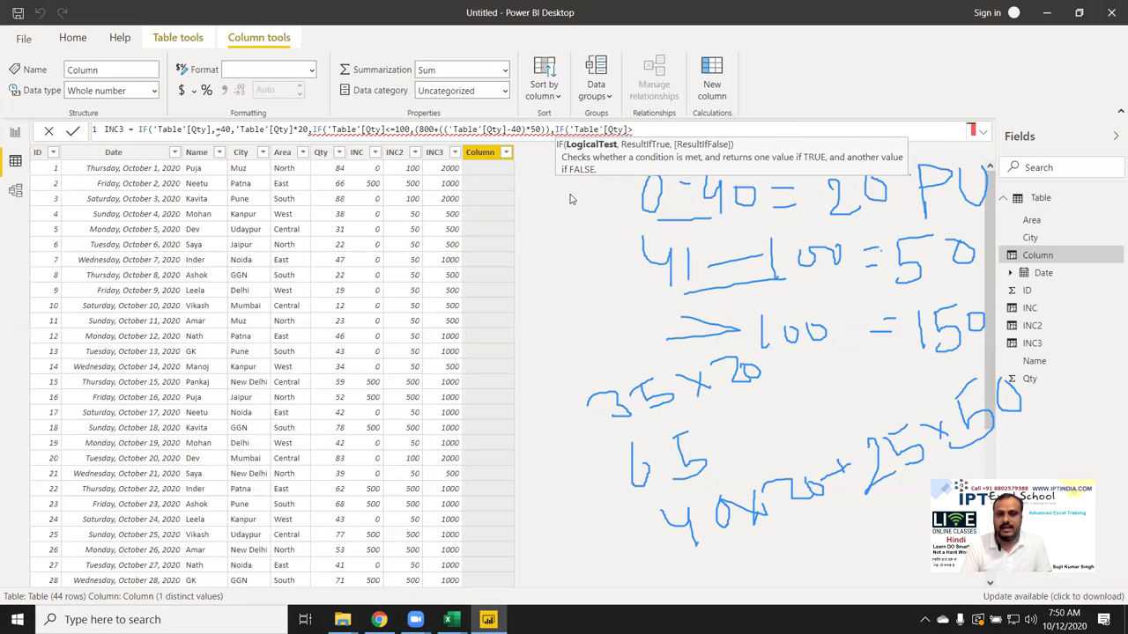
{"action": "type", "text": "100,"}
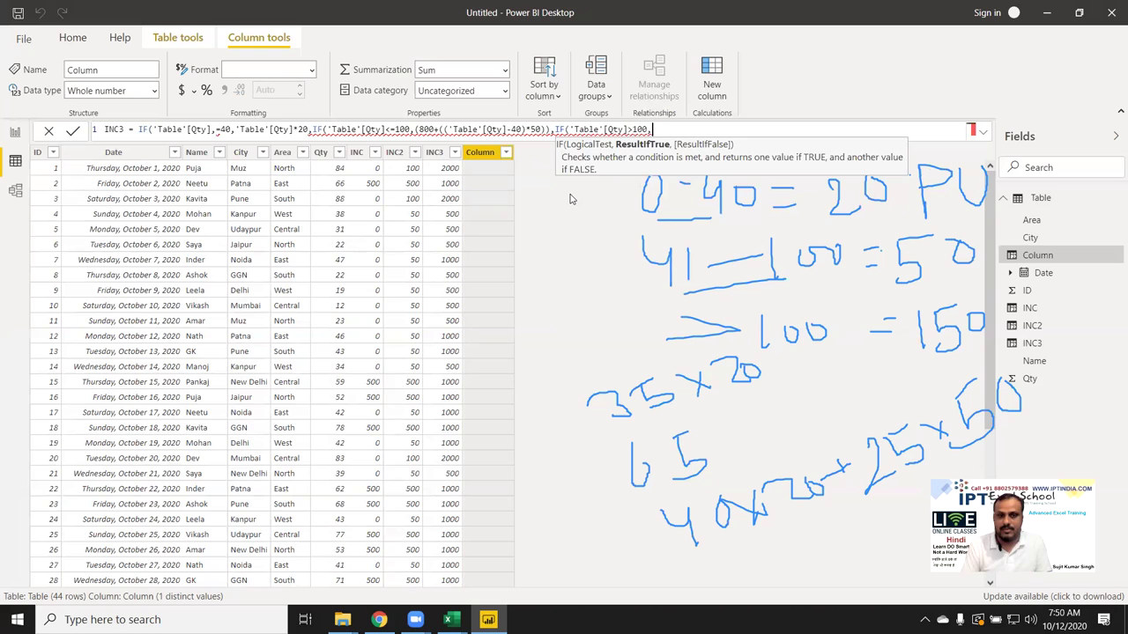
{"action": "type", "text": "800"}
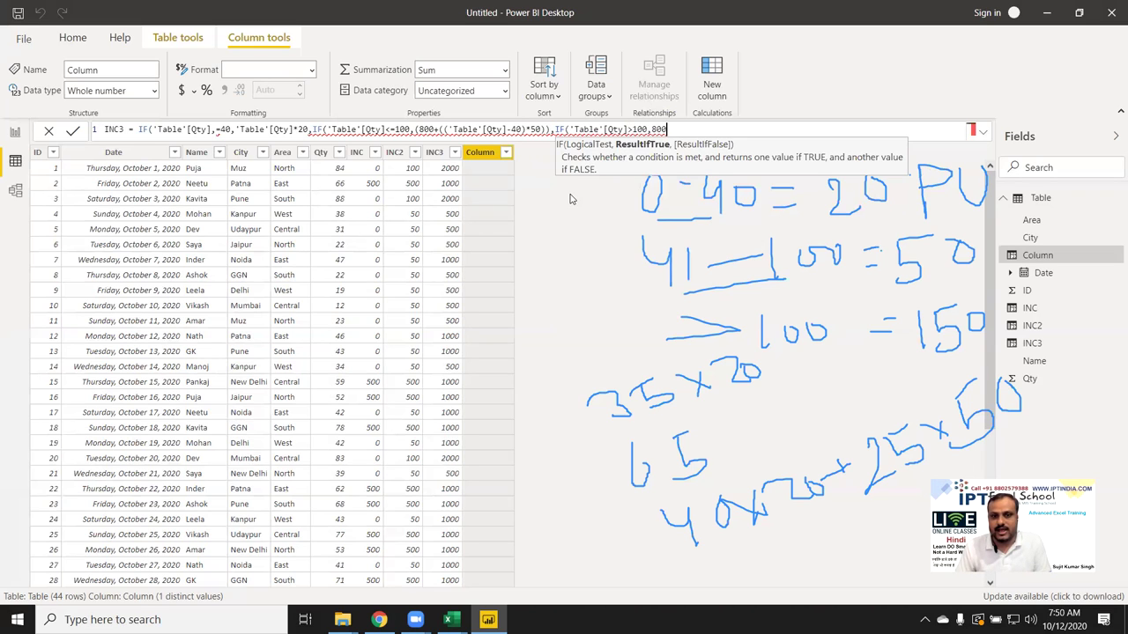
{"action": "type", "text": "("}
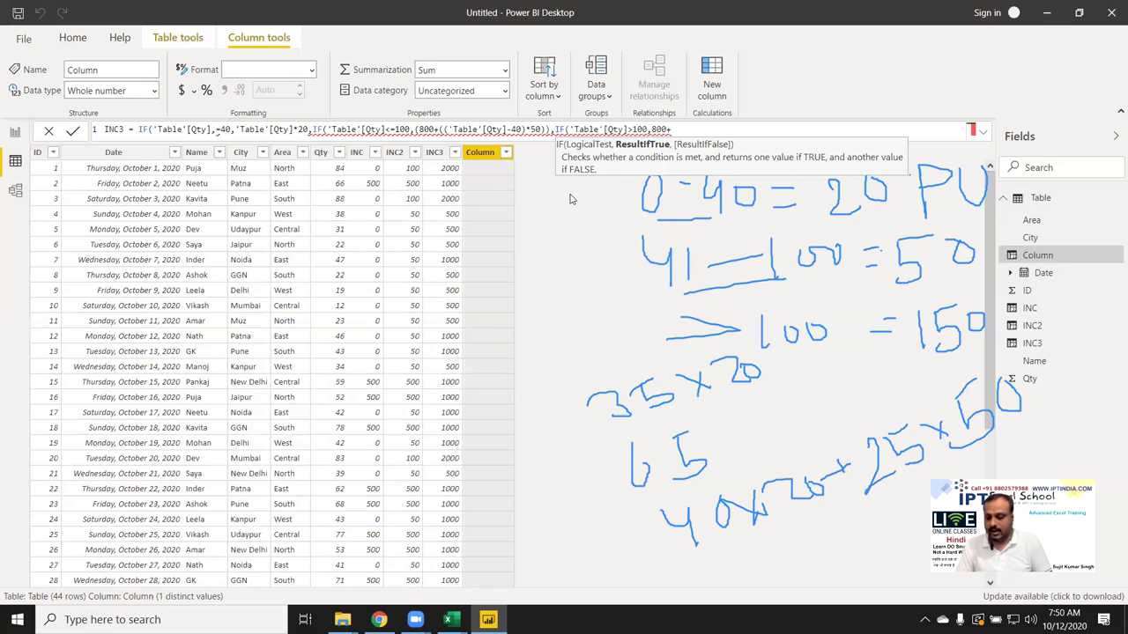
{"action": "type", "text": "3000+"}
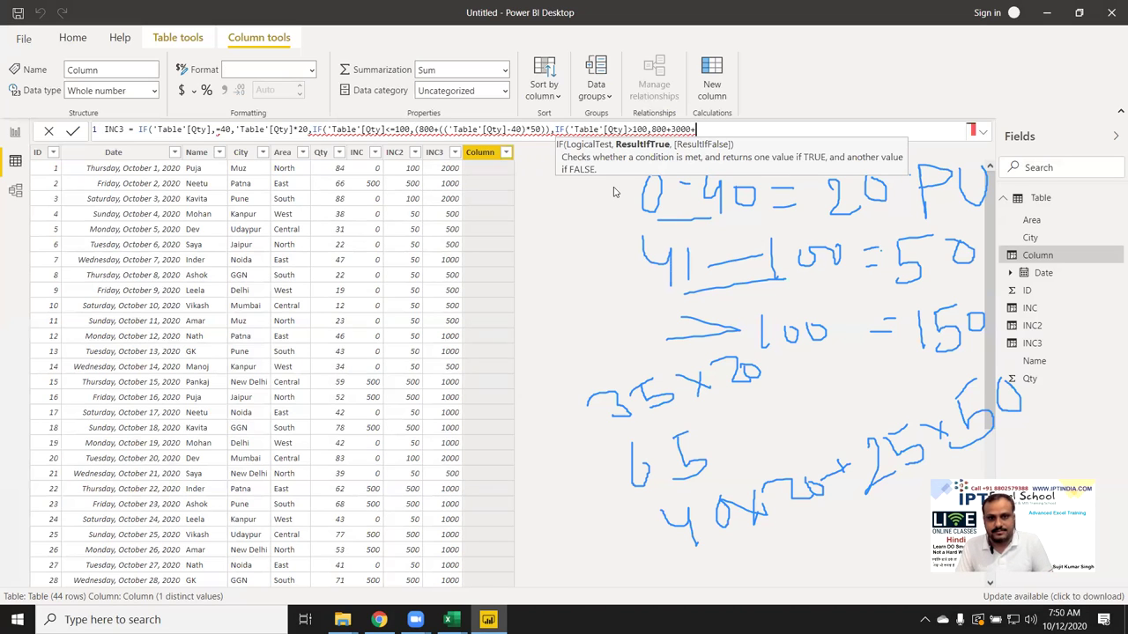
{"action": "type", "text": "("}
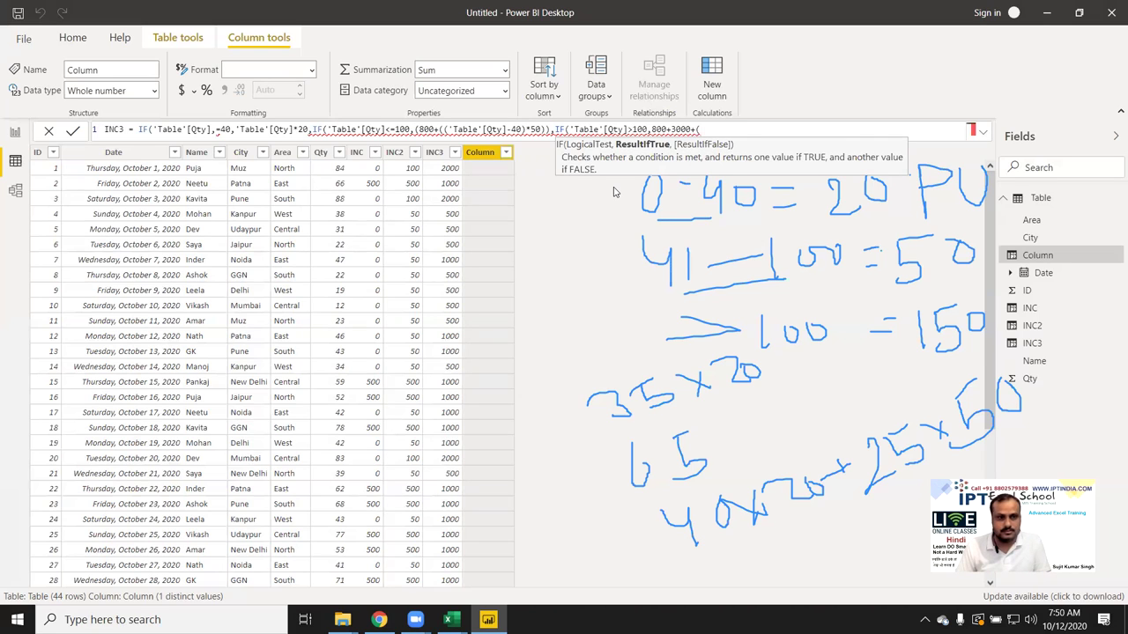
{"action": "type", "text": "ty"}
{"action": "key", "text": "Tab"}
{"action": "type", "text": "-"}
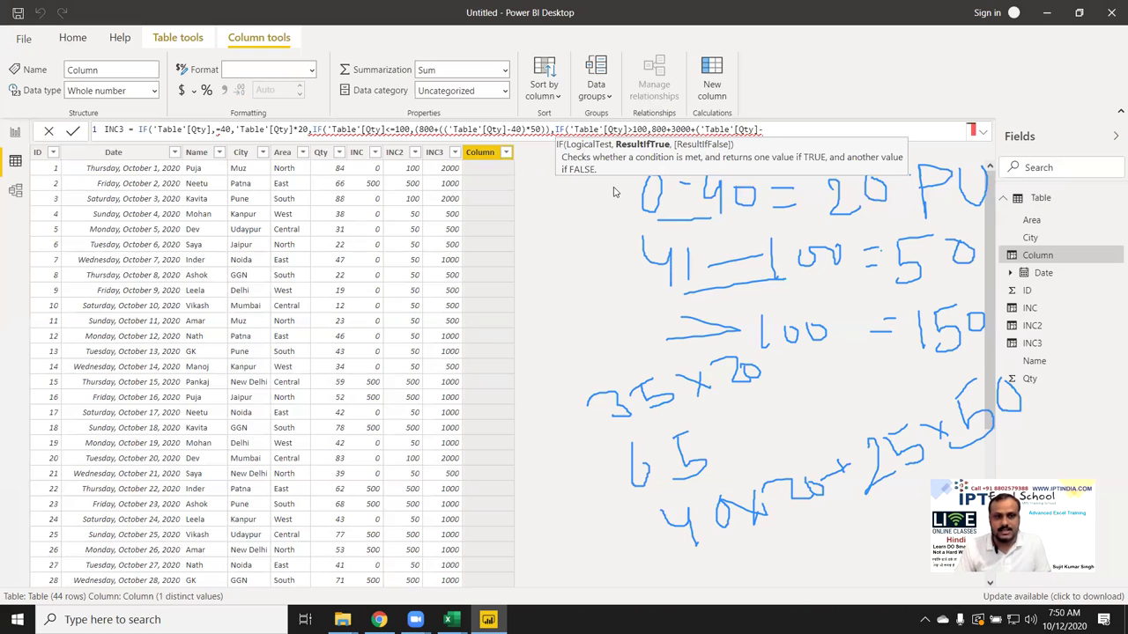
{"action": "type", "text": "100)*150"}
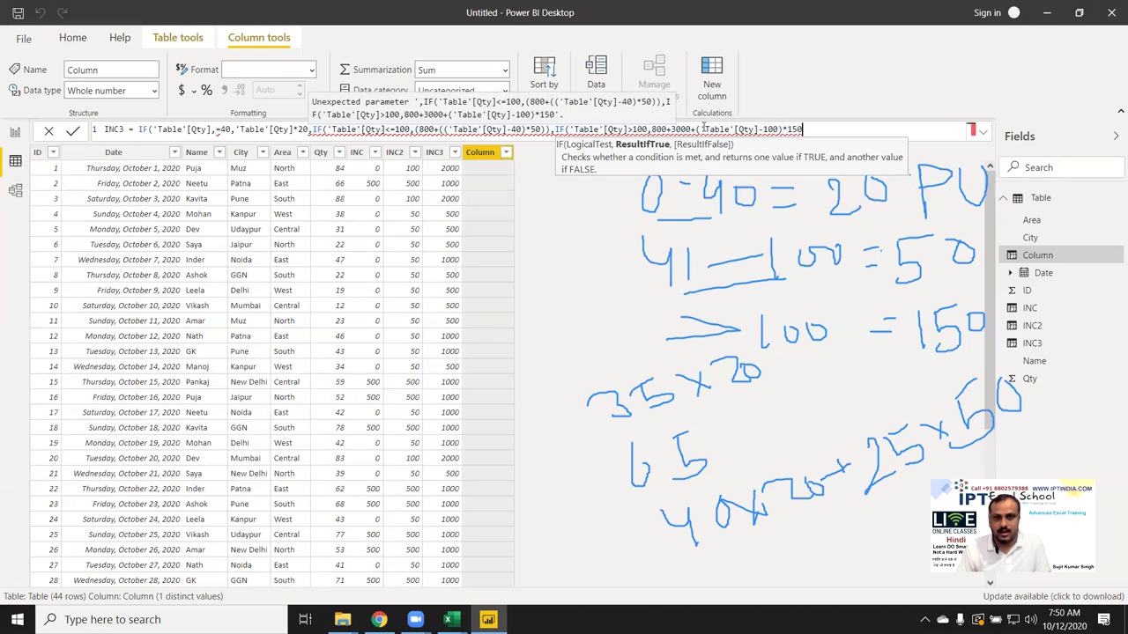
{"action": "left_click", "coordinate": [700, 129]}
{"action": "type", "text": "("}
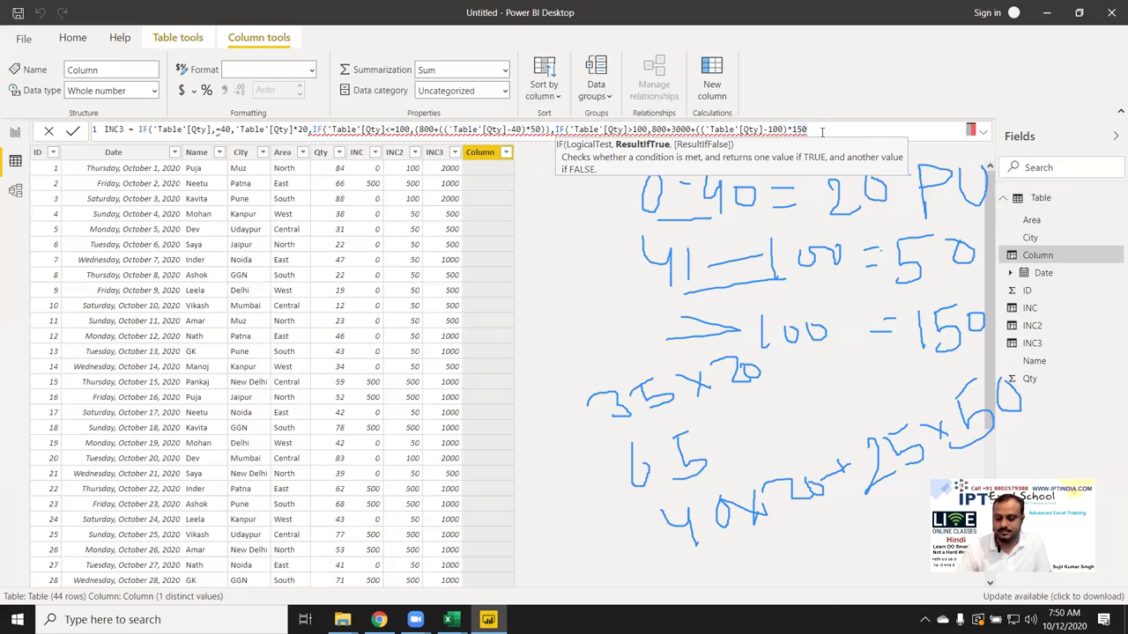
{"action": "type", "text": ")"}
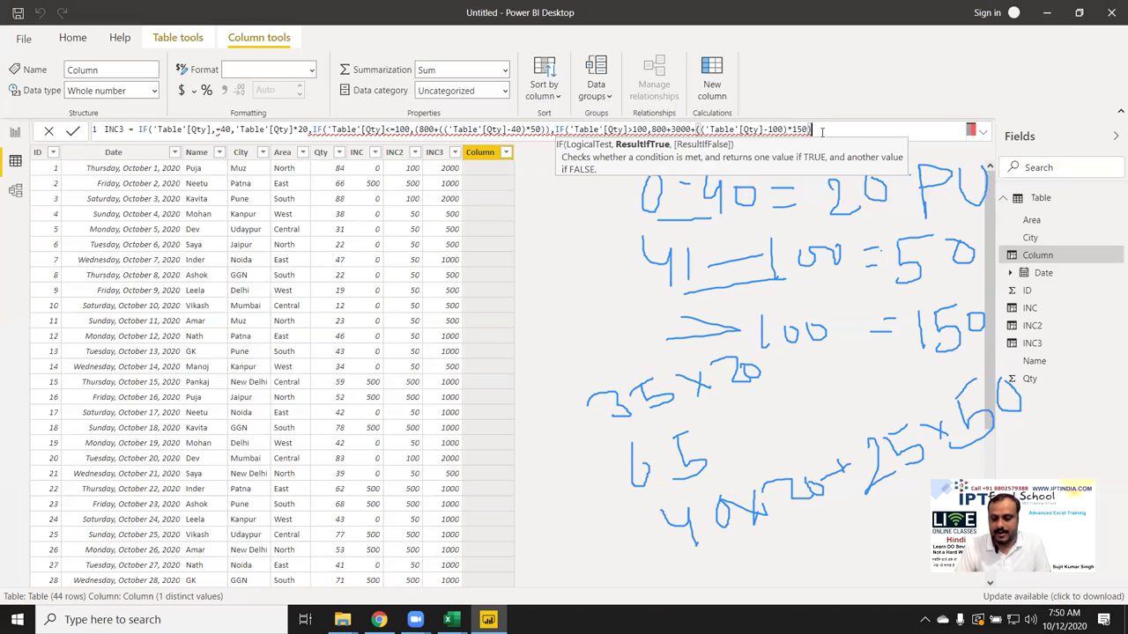
{"action": "key", "text": "Return"}
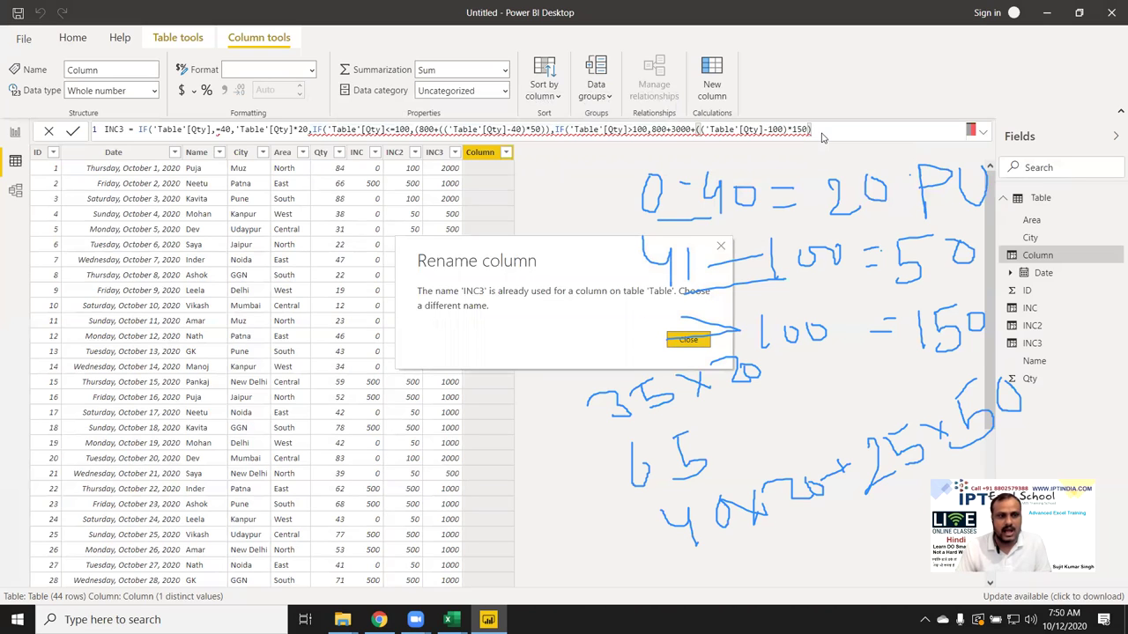
- Dismiss the duplicate-name warning and commit the incentive column as INC4 instead of INC3
{"action": "left_click", "coordinate": [692, 341]}
{"action": "left_click", "coordinate": [123, 132]}
{"action": "key", "text": "BackSpace"}
{"action": "type", "text": "4"}
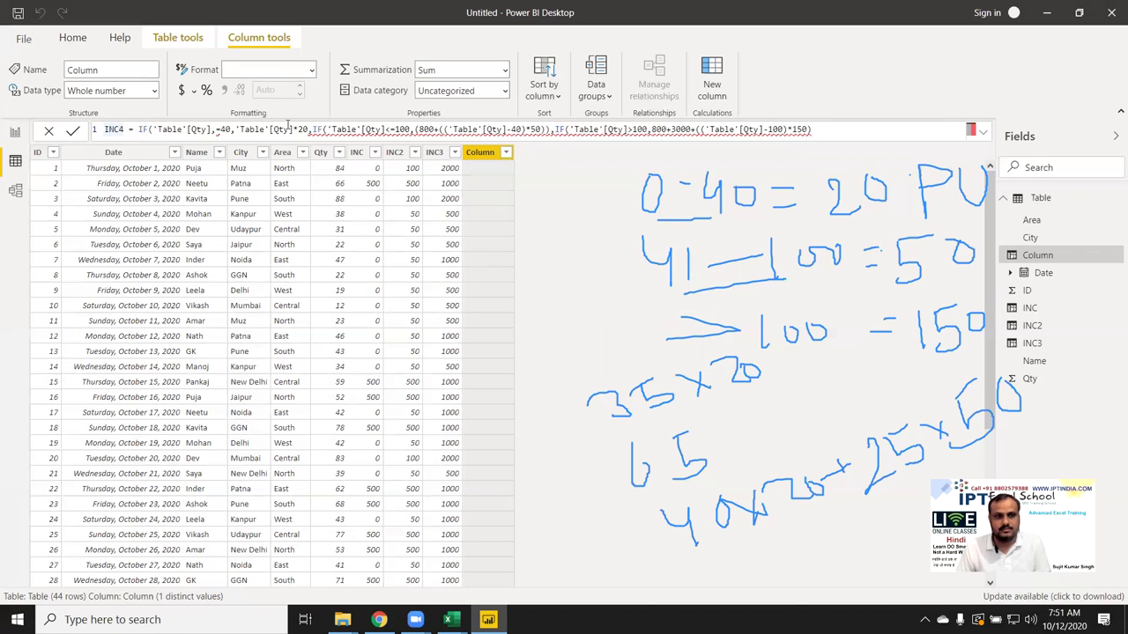
{"action": "key", "text": "Return"}
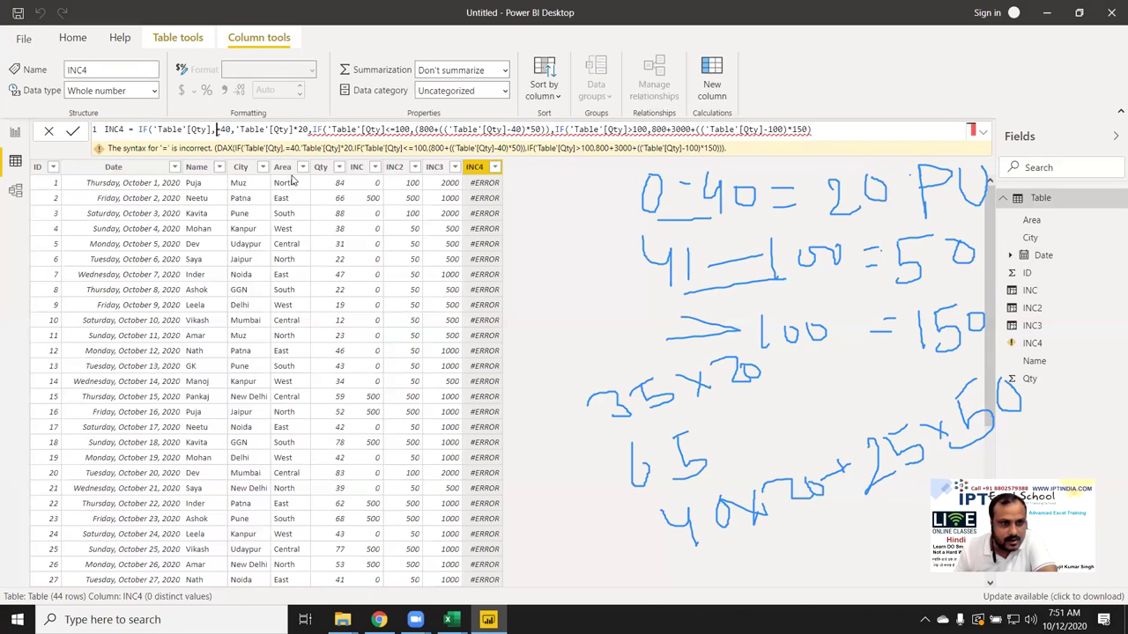
- Correct the first condition to 'Table'[Qty] <= 40 so INC4 shows incentives like 760 for Qty 38
{"action": "key", "text": "BackSpace"}
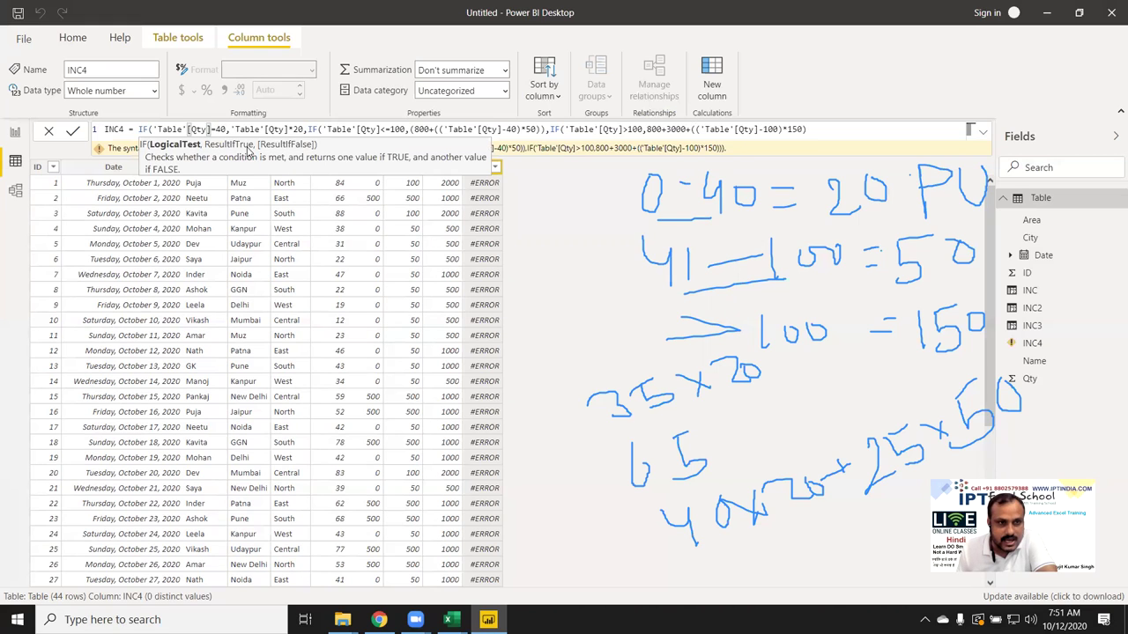
{"action": "key", "text": "BackSpace"}
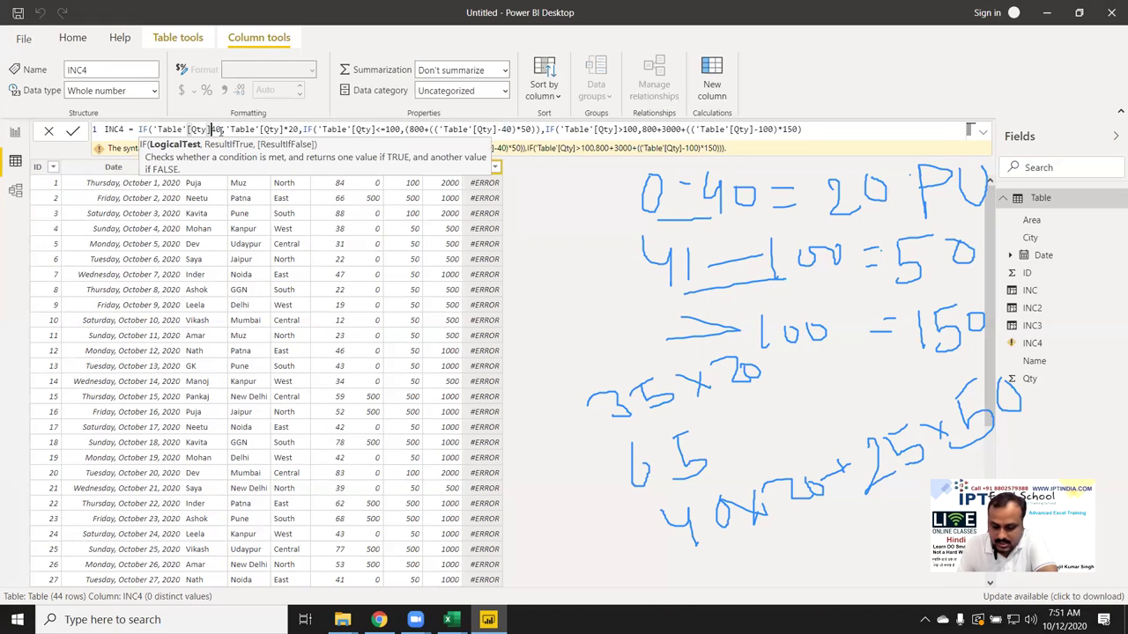
{"action": "type", "text": "<"}
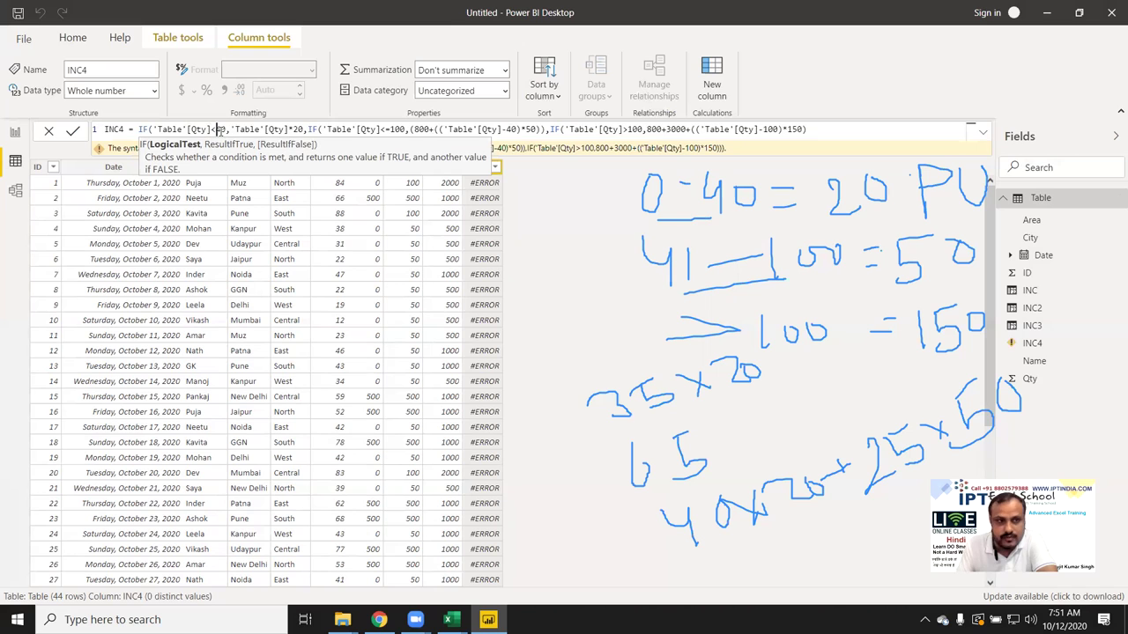
{"action": "type", "text": "="}
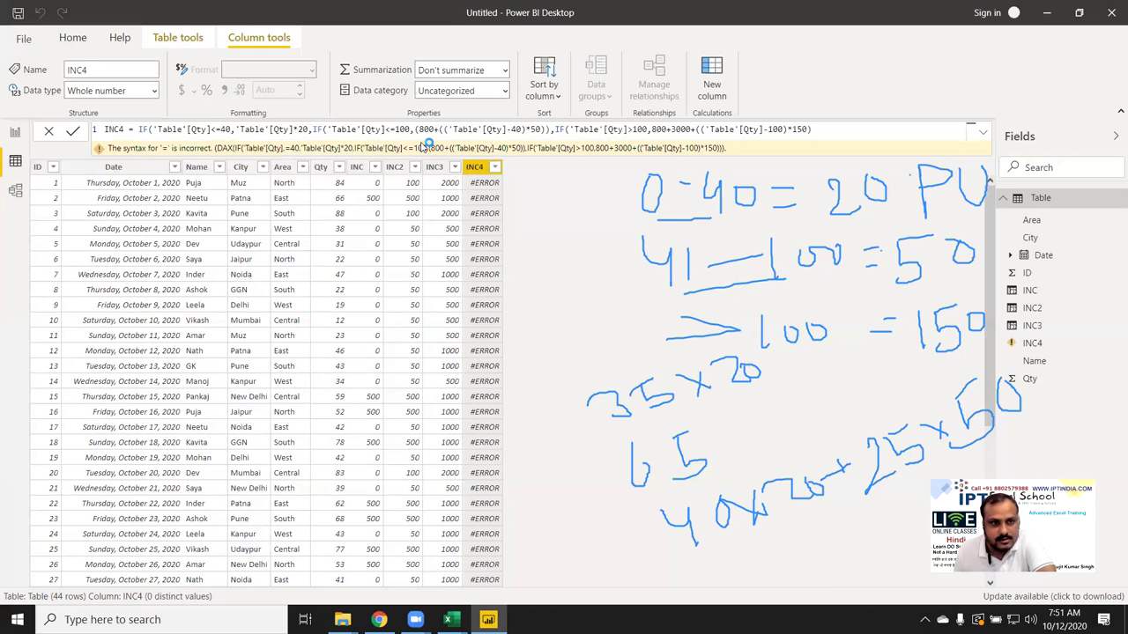
{"action": "type", "text": ")"}
{"action": "key", "text": "Return"}
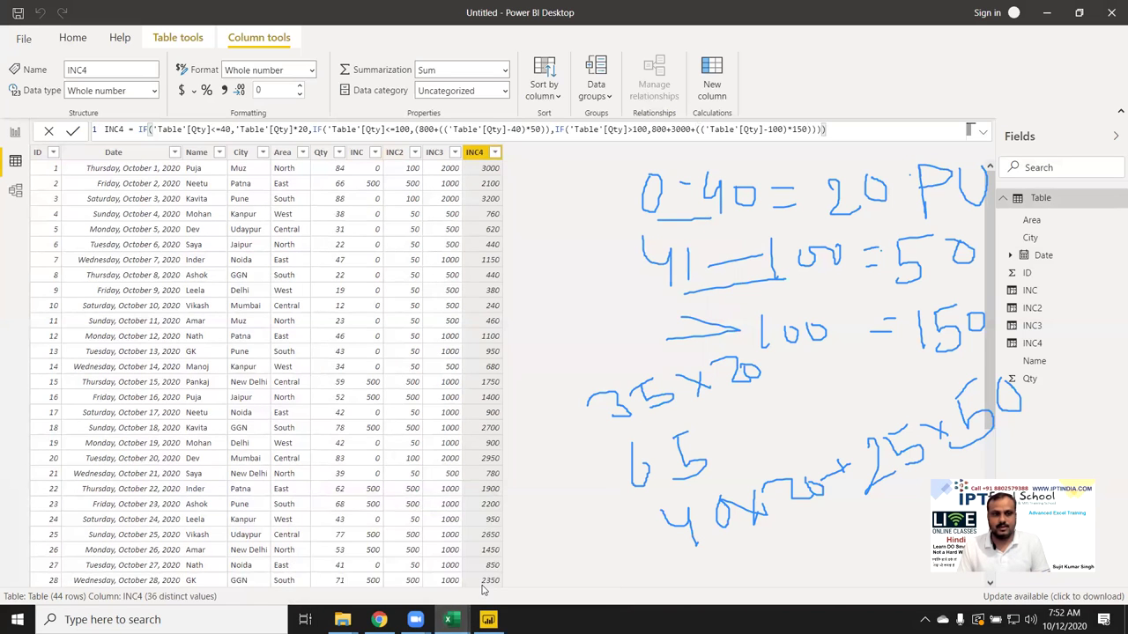
{"action": "left_click", "coordinate": [486, 591]}
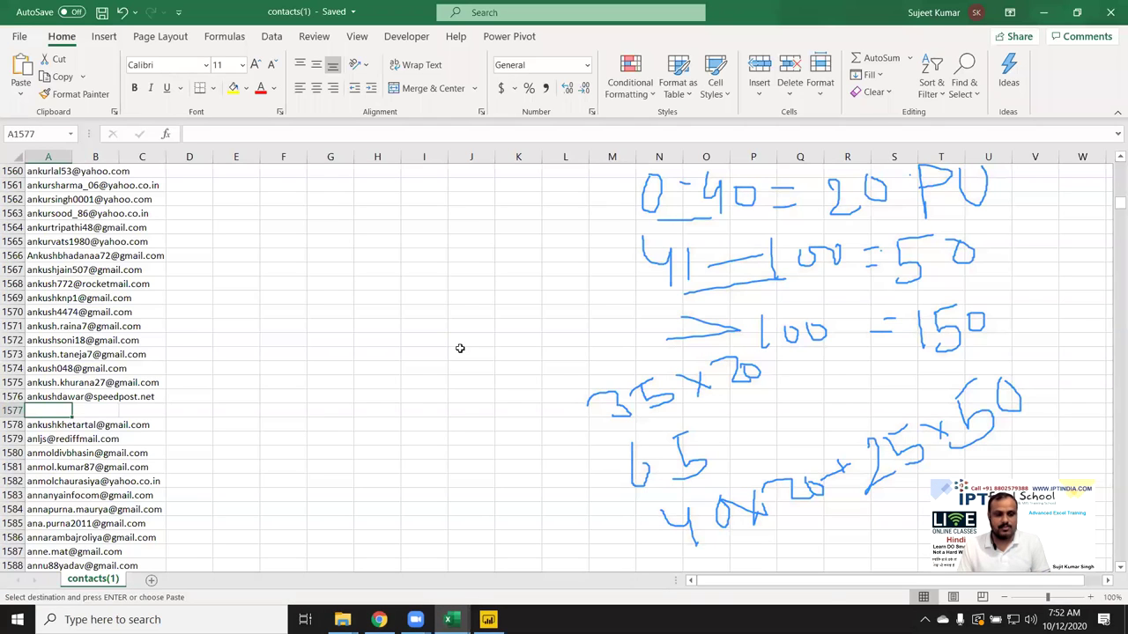
- Close the contacts(1) workbook and show Excel's File home page with recent workbooks, clearing pen notes
{"action": "left_click", "coordinate": [1109, 14]}
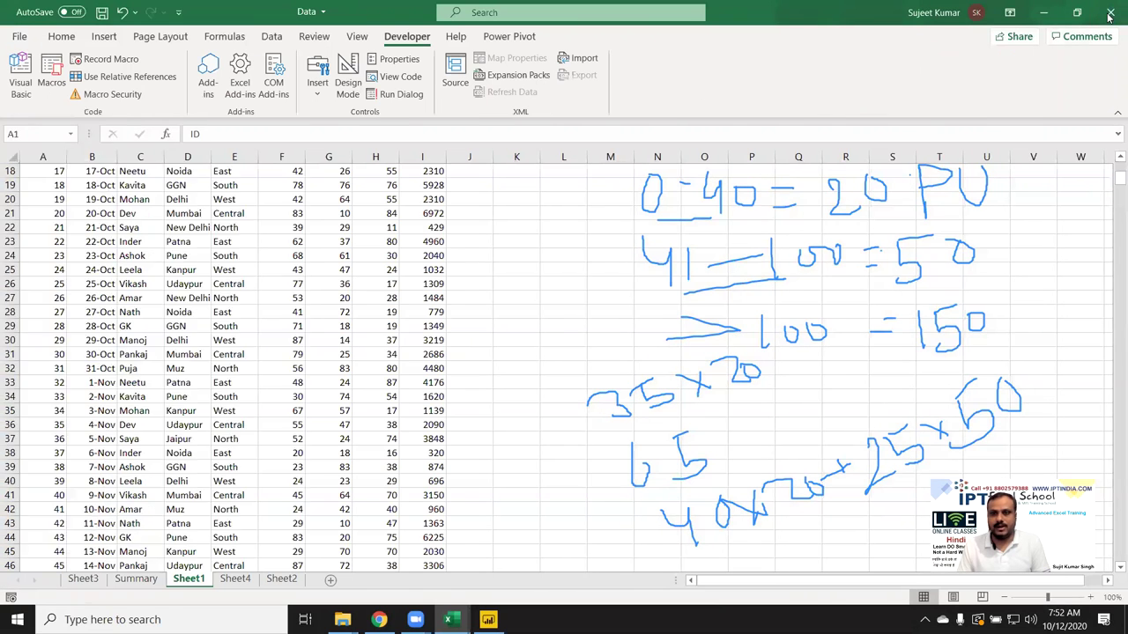
{"action": "left_click", "coordinate": [103, 257]}
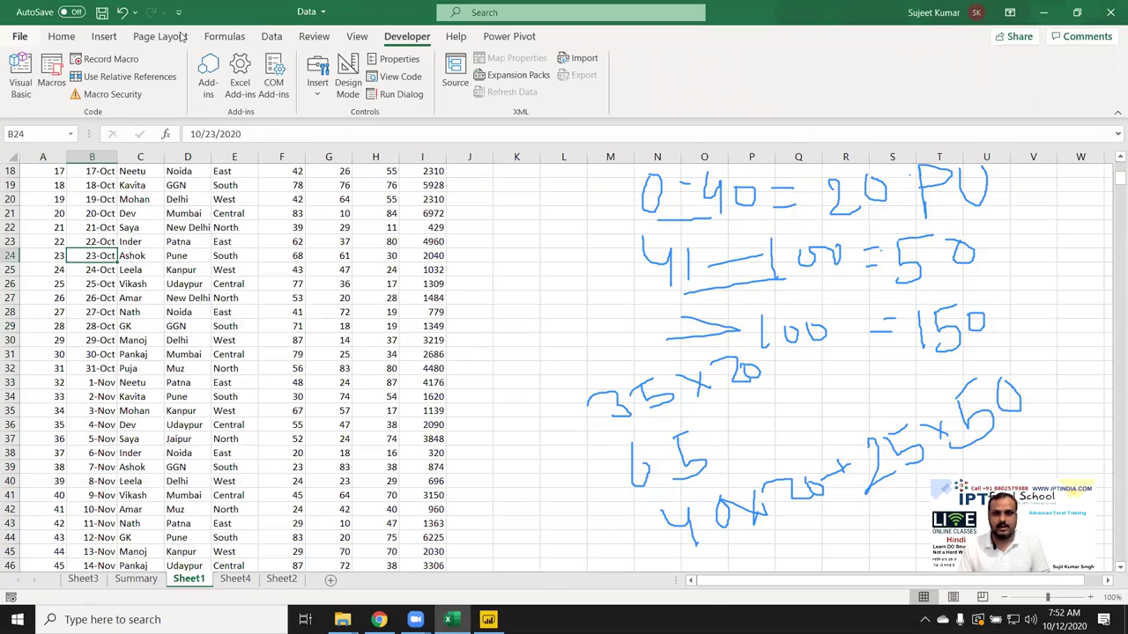
{"action": "key", "text": "alt+f"}
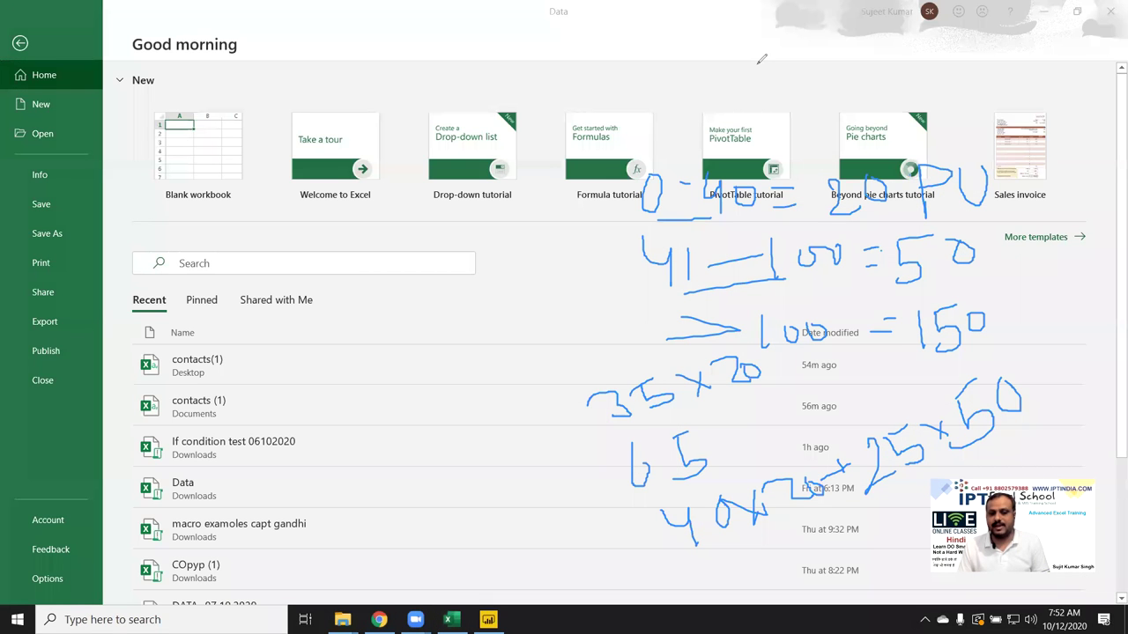
{"action": "key", "text": "e"}
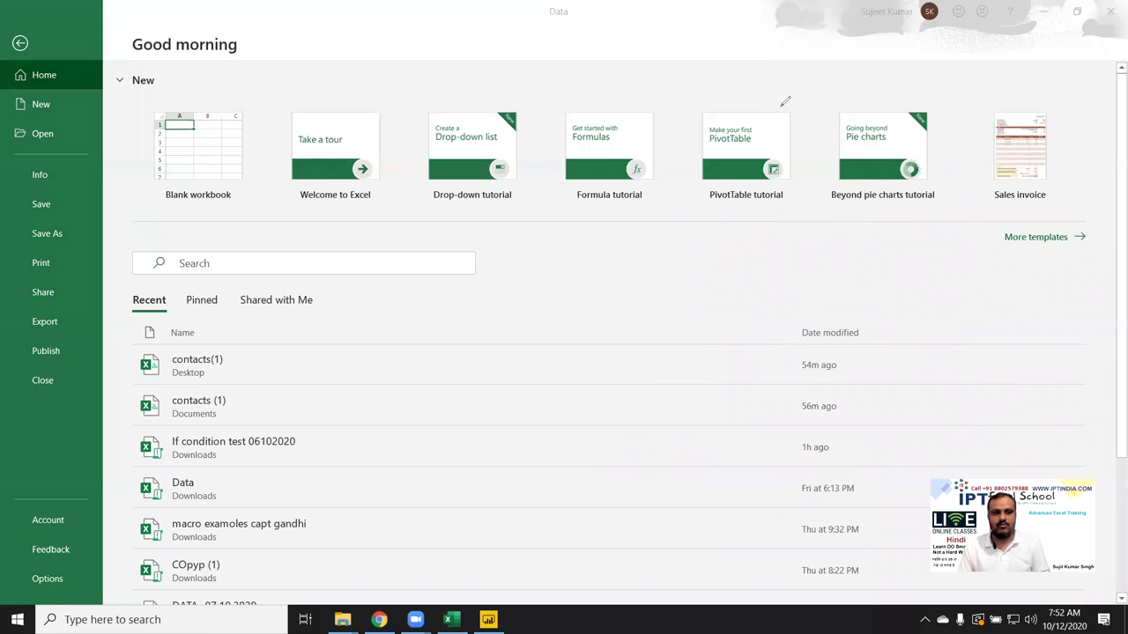
- Open the If condition test 06102020 workbook and review sheet Q1's Name, Qty and Comm cells
{"action": "left_click", "coordinate": [285, 449]}
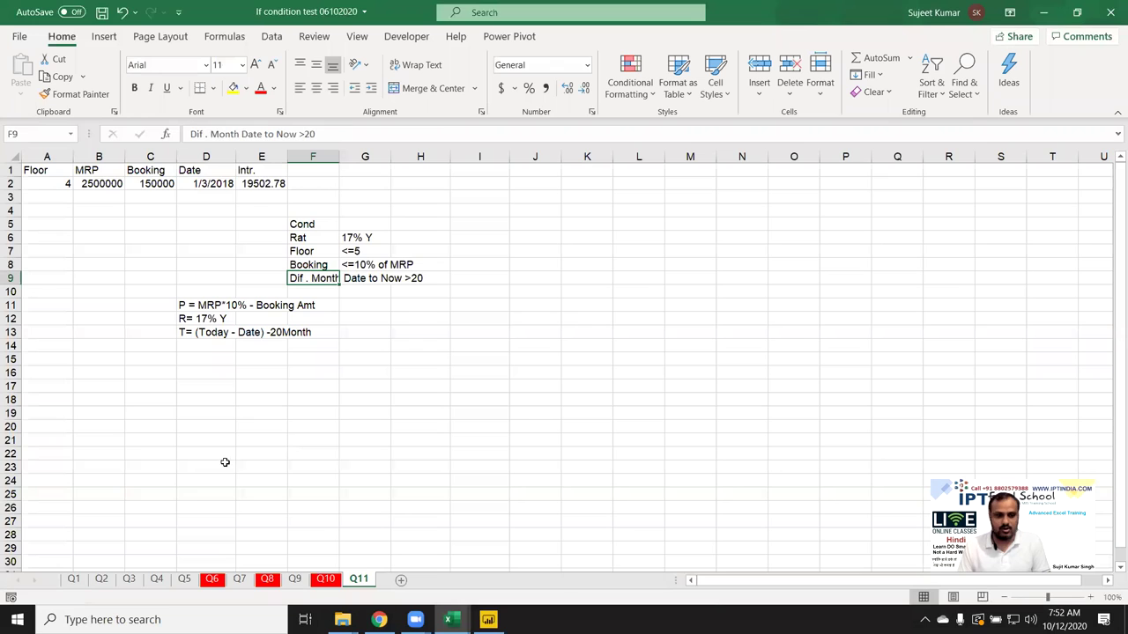
{"action": "left_click", "coordinate": [75, 579]}
{"action": "left_click_drag", "start_coordinate": [58, 173], "coordinate": [123, 278]}
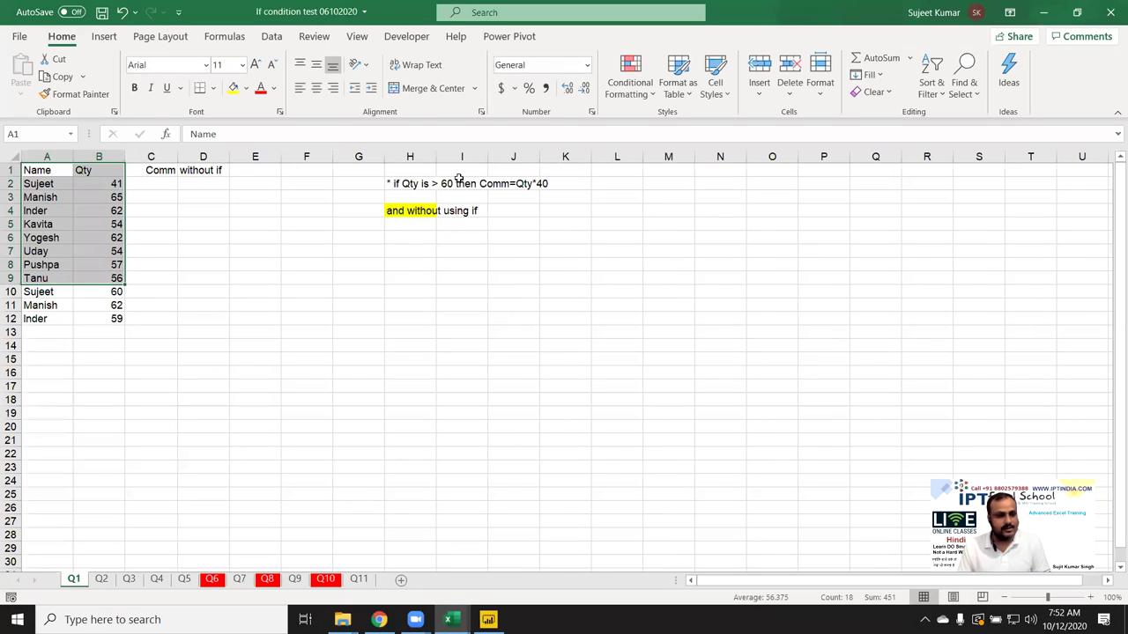
{"action": "left_click", "coordinate": [149, 182]}
{"action": "left_click_drag", "start_coordinate": [151, 200], "coordinate": [156, 323]}
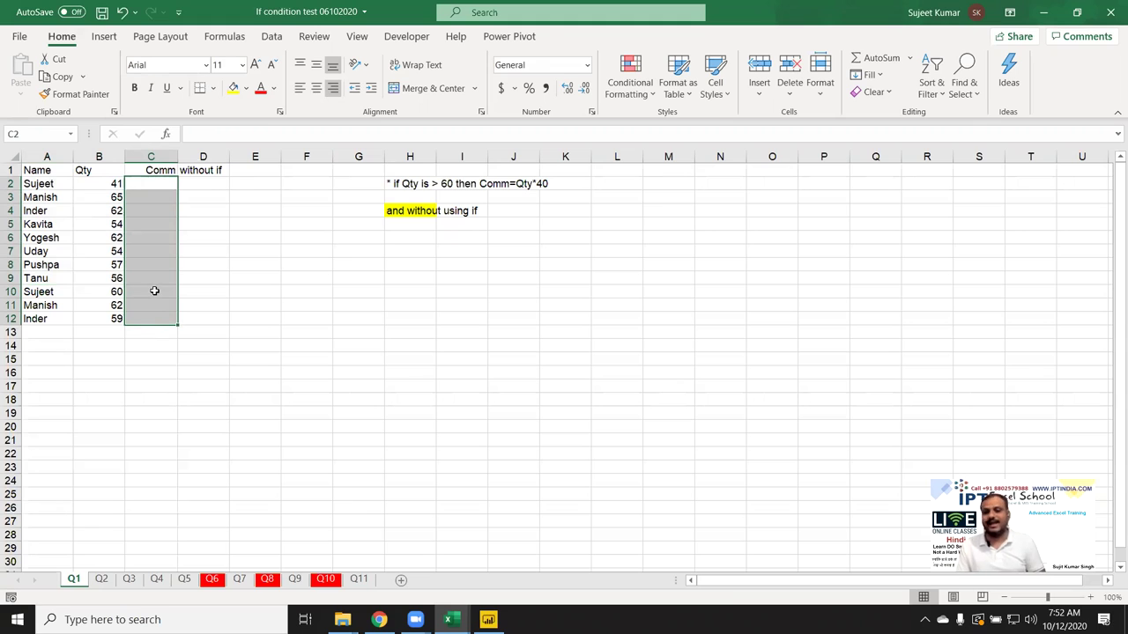
- Look through sheets Q2 to Q6, selecting the first student's S-1 to S-5 marks on Q6
{"action": "left_click", "coordinate": [104, 580]}
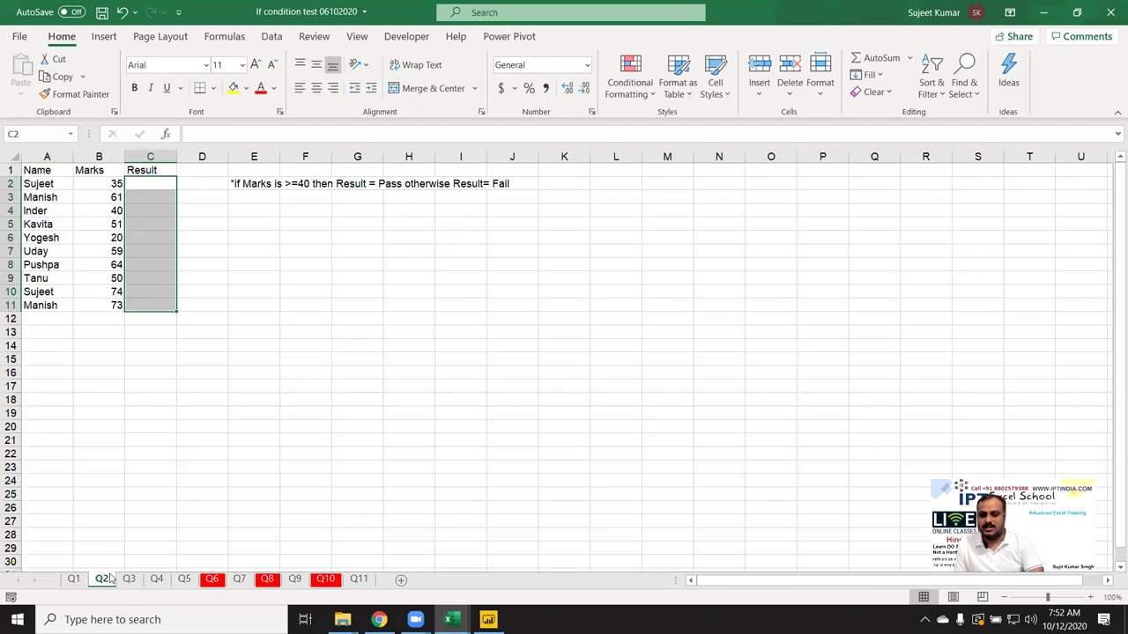
{"action": "left_click", "coordinate": [126, 585]}
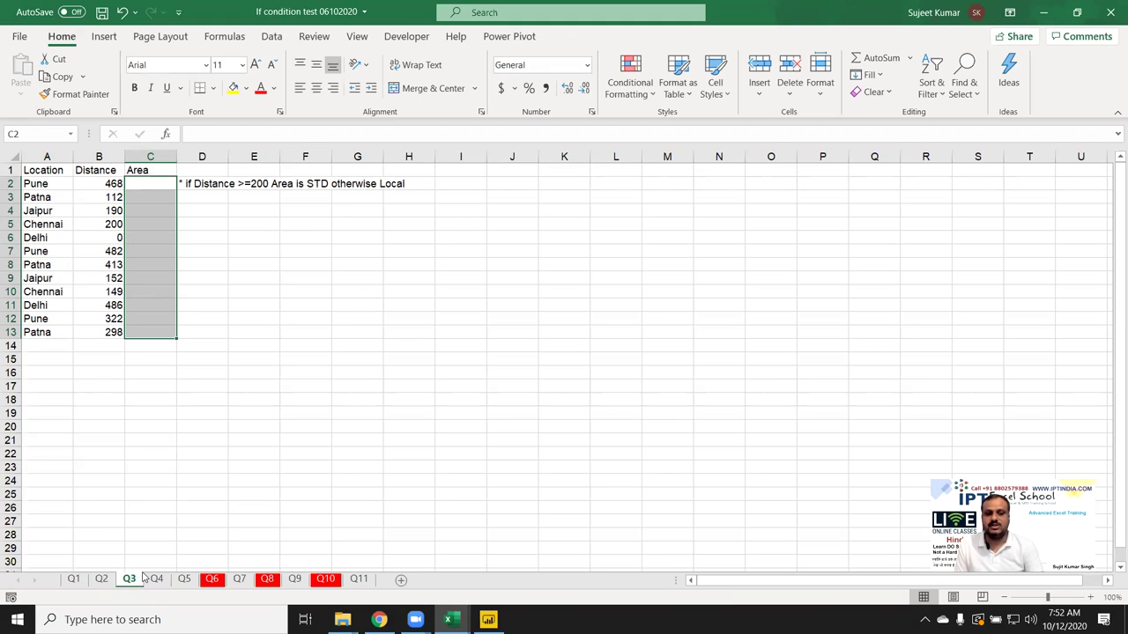
{"action": "left_click", "coordinate": [162, 583]}
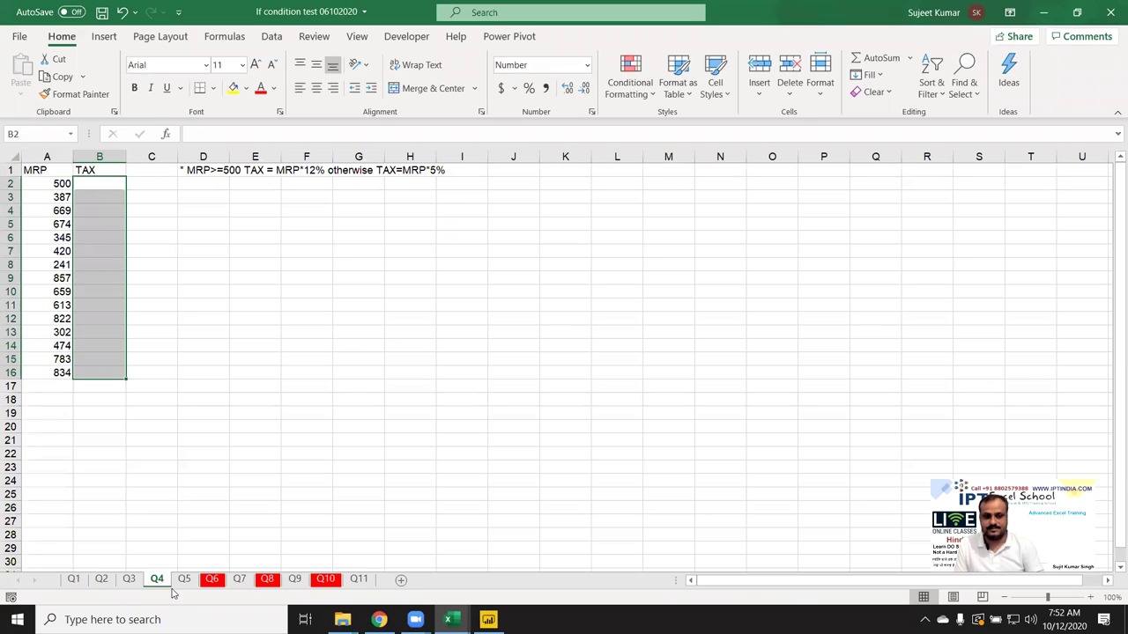
{"action": "left_click", "coordinate": [185, 581]}
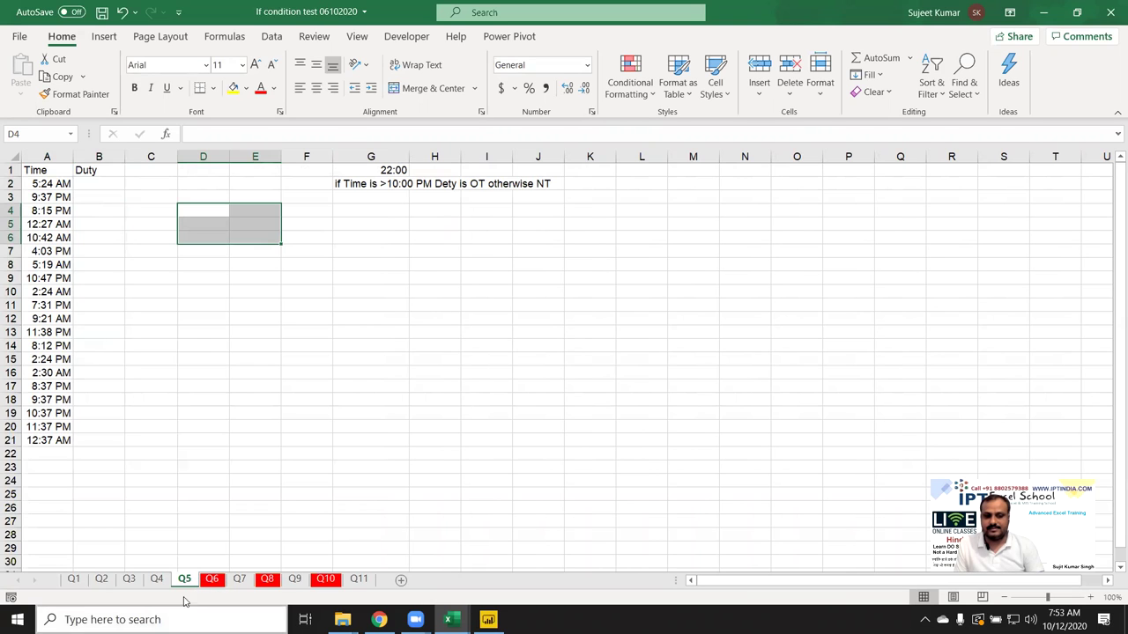
{"action": "left_click", "coordinate": [212, 583]}
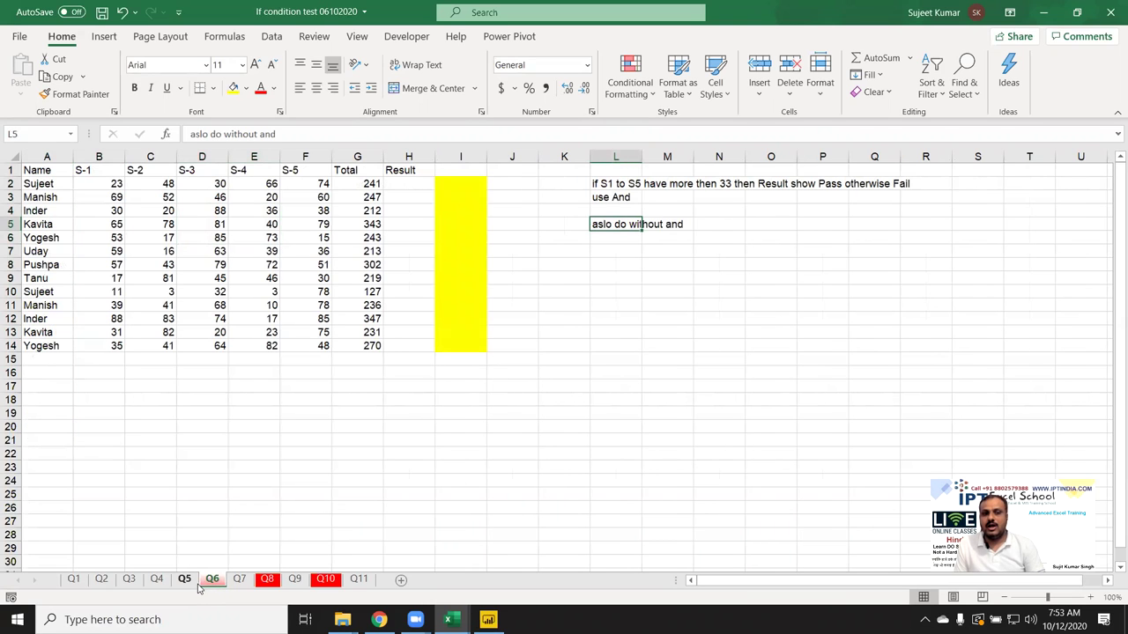
{"action": "left_click_drag", "start_coordinate": [102, 183], "coordinate": [319, 185]}
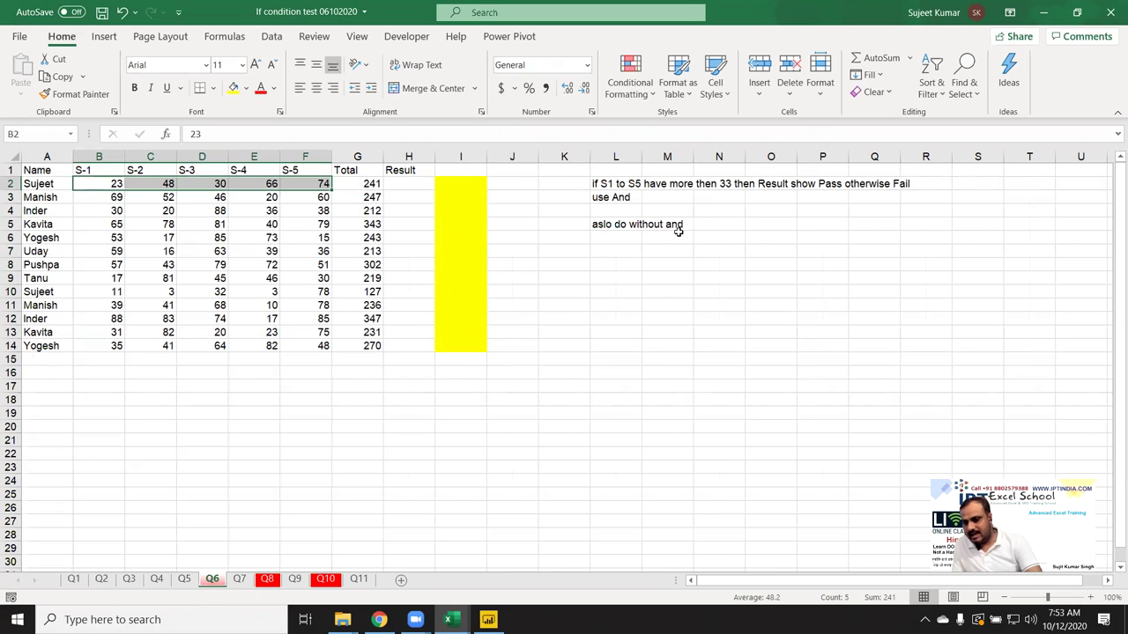
- Review sheet Q7's Grade cells and mark ranges, then Q8's sales bands and incentives
{"action": "left_click", "coordinate": [240, 580]}
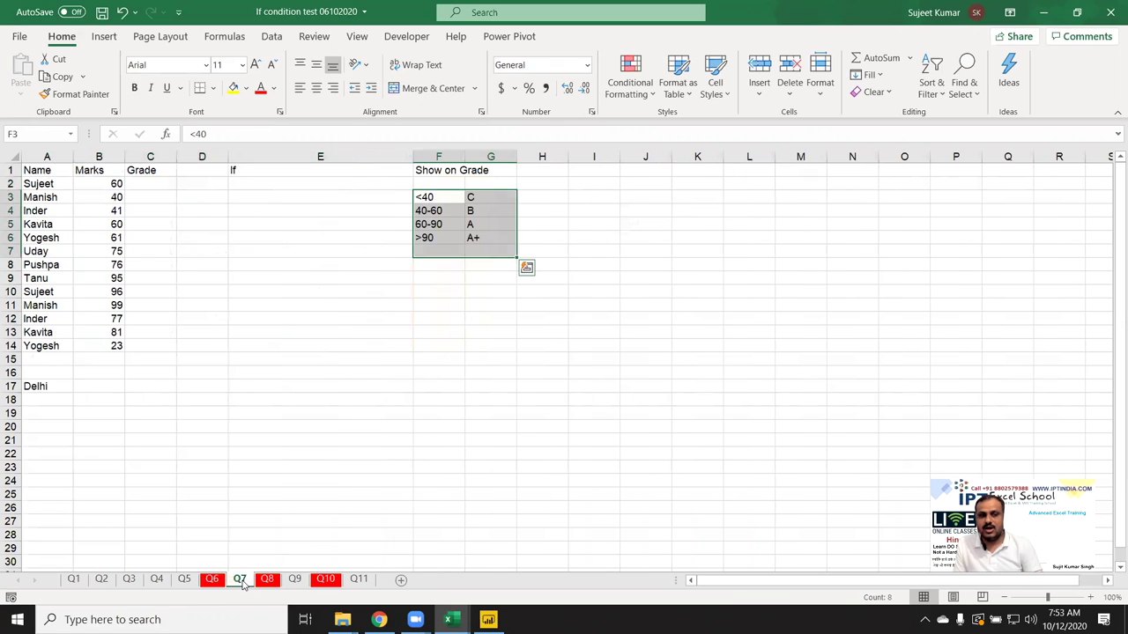
{"action": "left_click", "coordinate": [244, 402]}
{"action": "left_click_drag", "start_coordinate": [153, 183], "coordinate": [141, 338]}
{"action": "left_click_drag", "start_coordinate": [424, 236], "coordinate": [435, 195]}
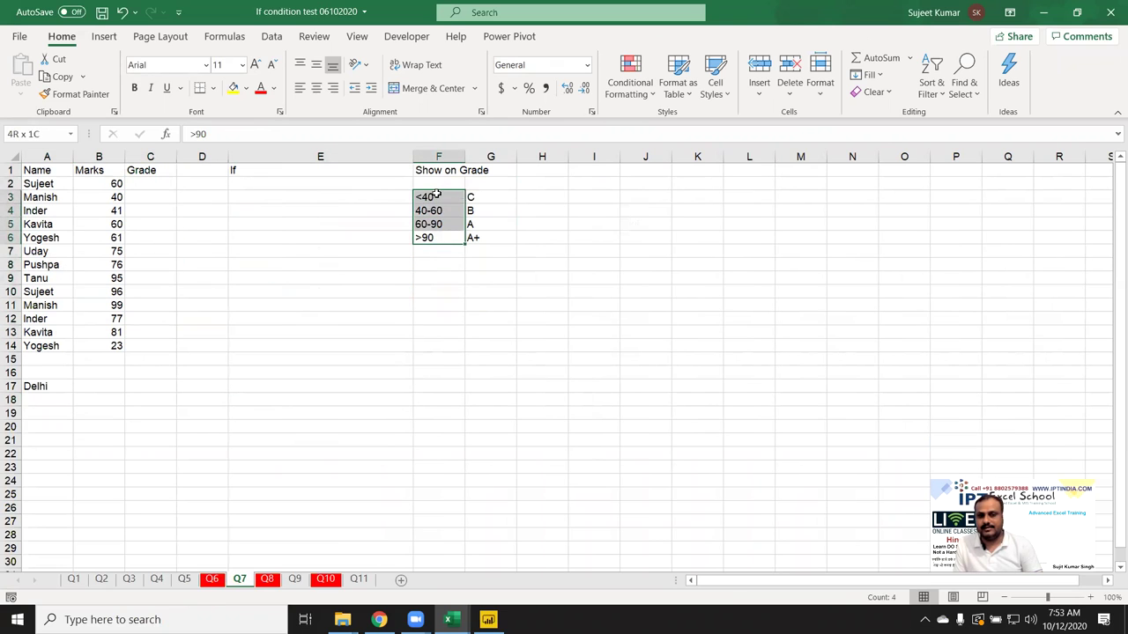
{"action": "left_click", "coordinate": [267, 579]}
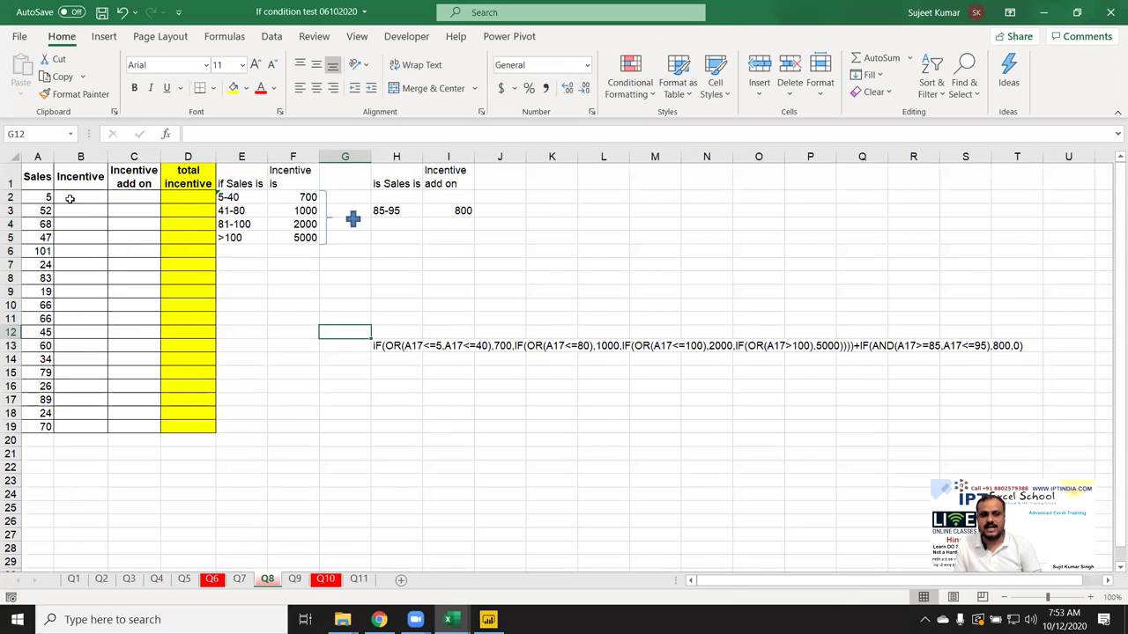
{"action": "left_click_drag", "start_coordinate": [246, 200], "coordinate": [280, 238]}
{"action": "left_click", "coordinate": [282, 351]}
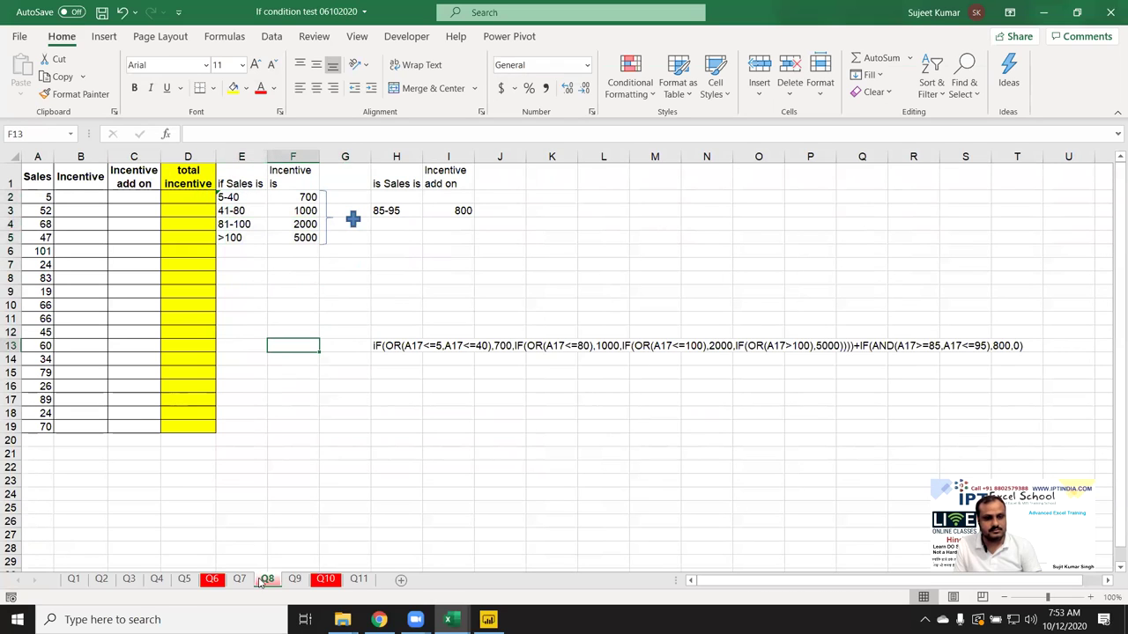
- Check sheet Q9's PAN, Voter, Pass and DL entries, then move through Q10 to Q11
{"action": "left_click", "coordinate": [296, 581]}
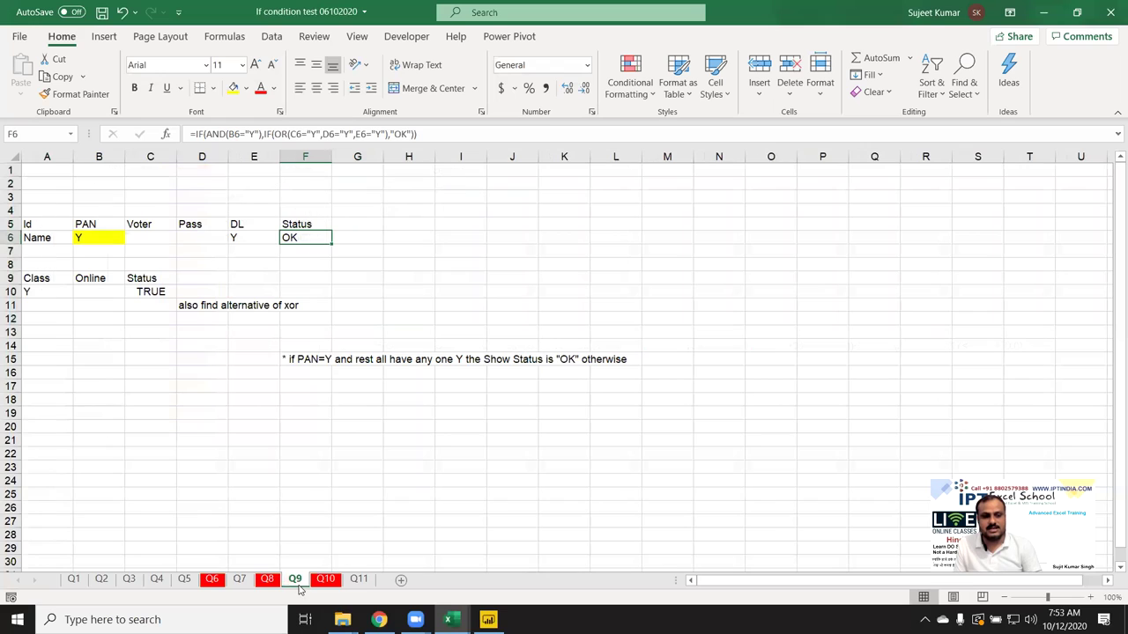
{"action": "left_click", "coordinate": [99, 236]}
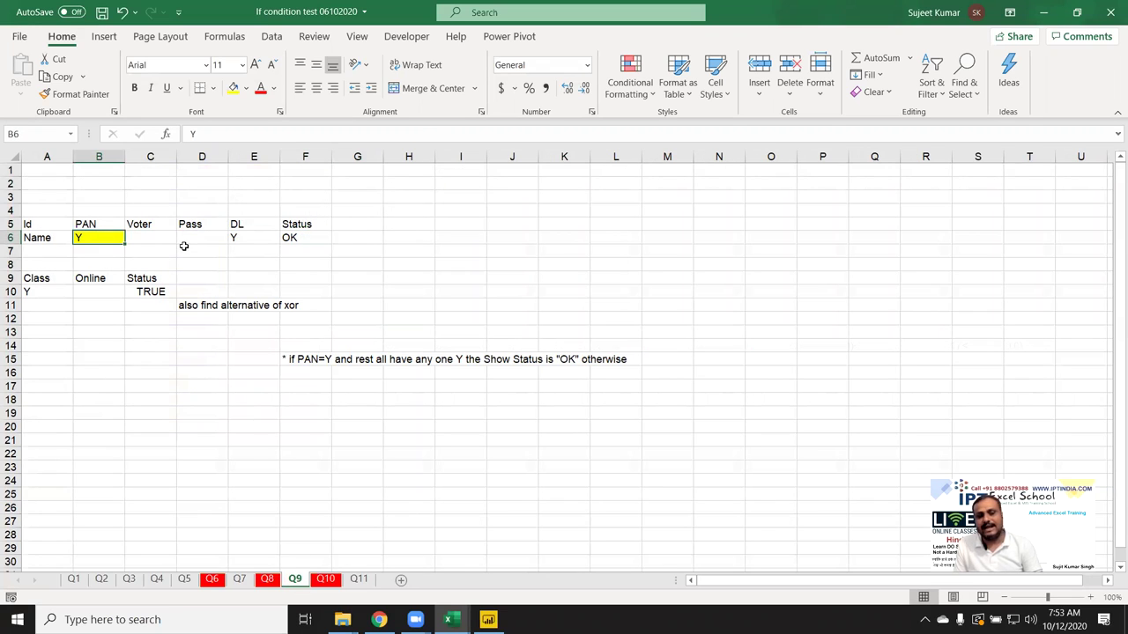
{"action": "left_click", "coordinate": [137, 236]}
{"action": "left_click", "coordinate": [201, 242]}
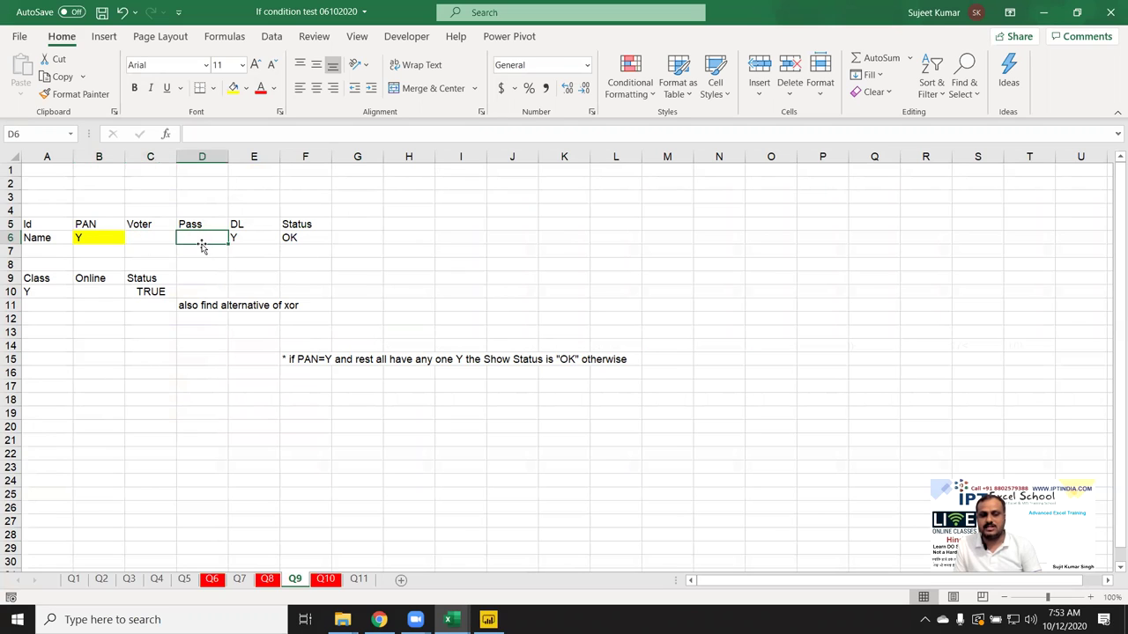
{"action": "left_click", "coordinate": [233, 240]}
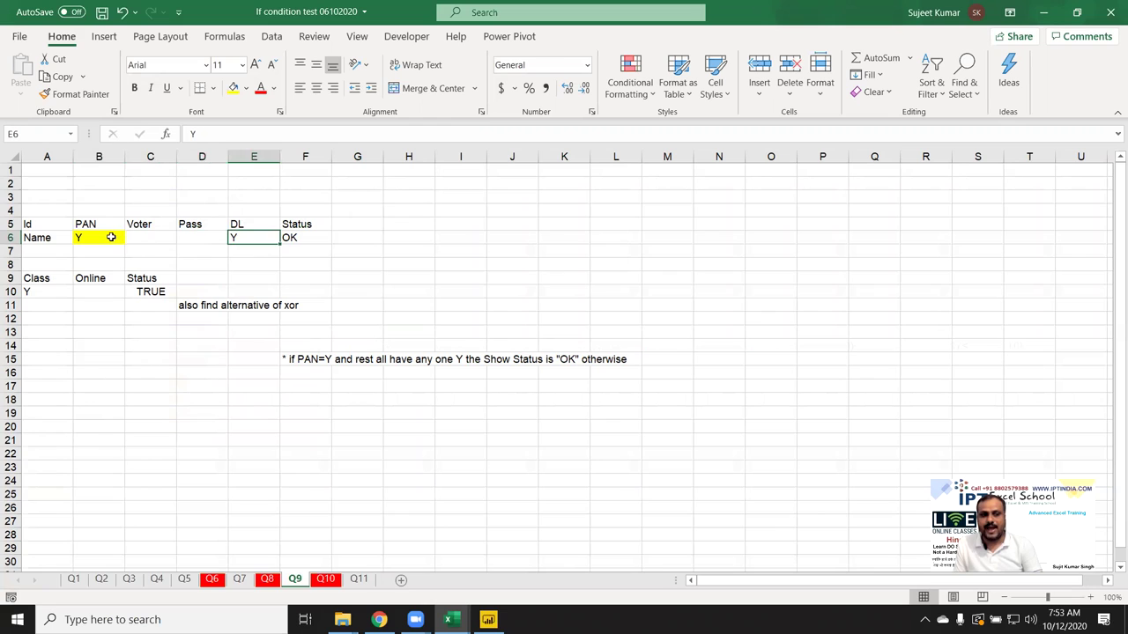
{"action": "left_click", "coordinate": [110, 239]}
{"action": "left_click_drag", "start_coordinate": [159, 239], "coordinate": [245, 240]}
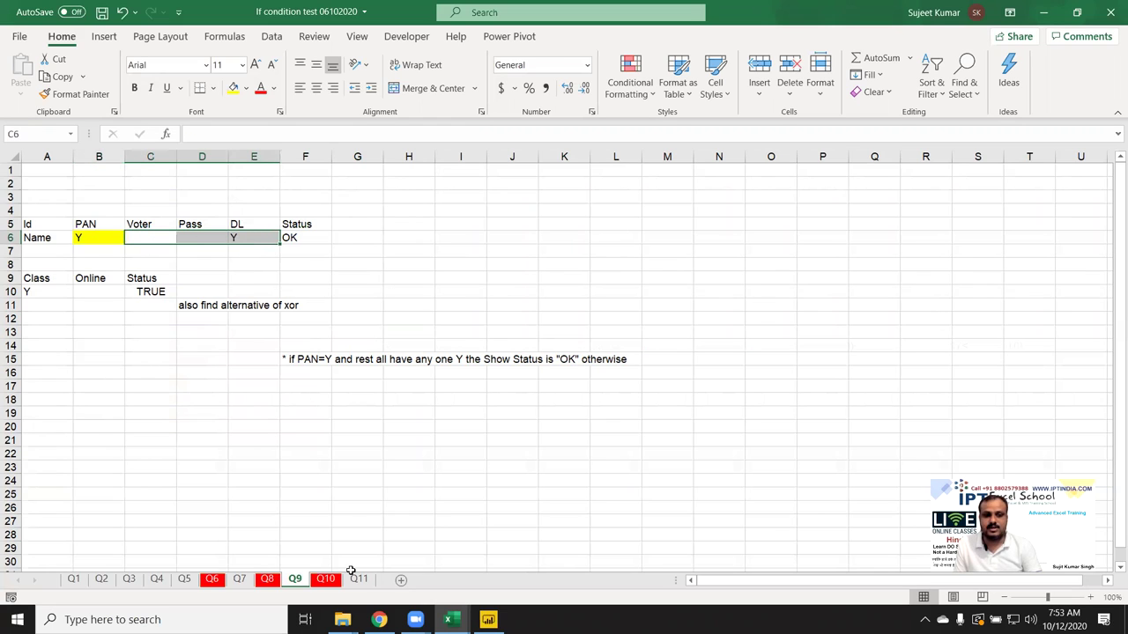
{"action": "left_click", "coordinate": [325, 582]}
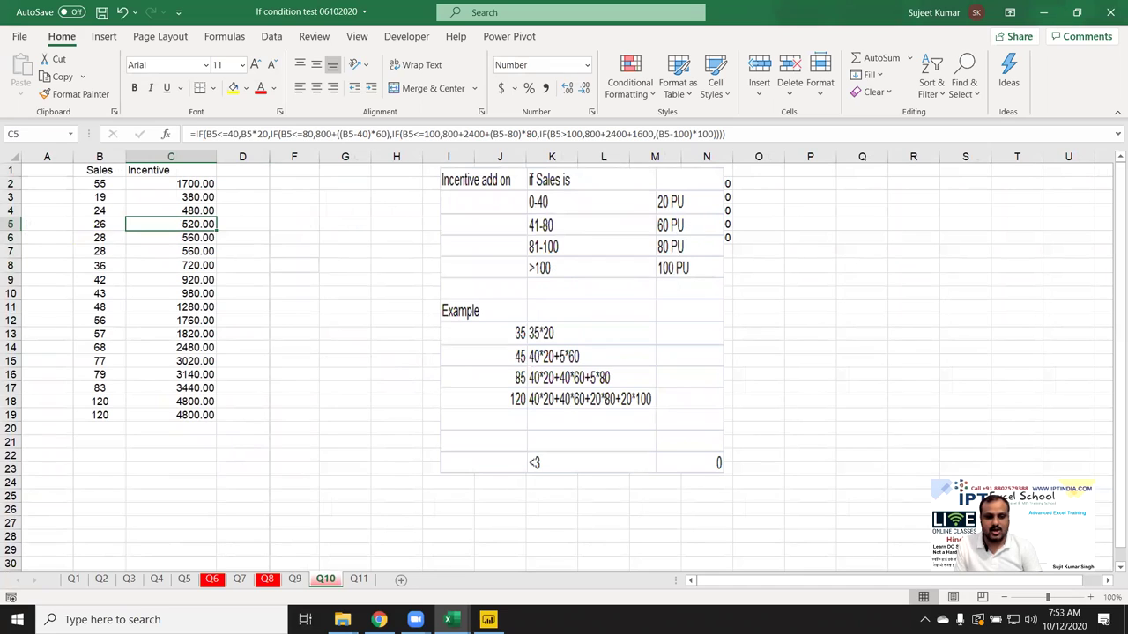
{"action": "left_click", "coordinate": [359, 579]}
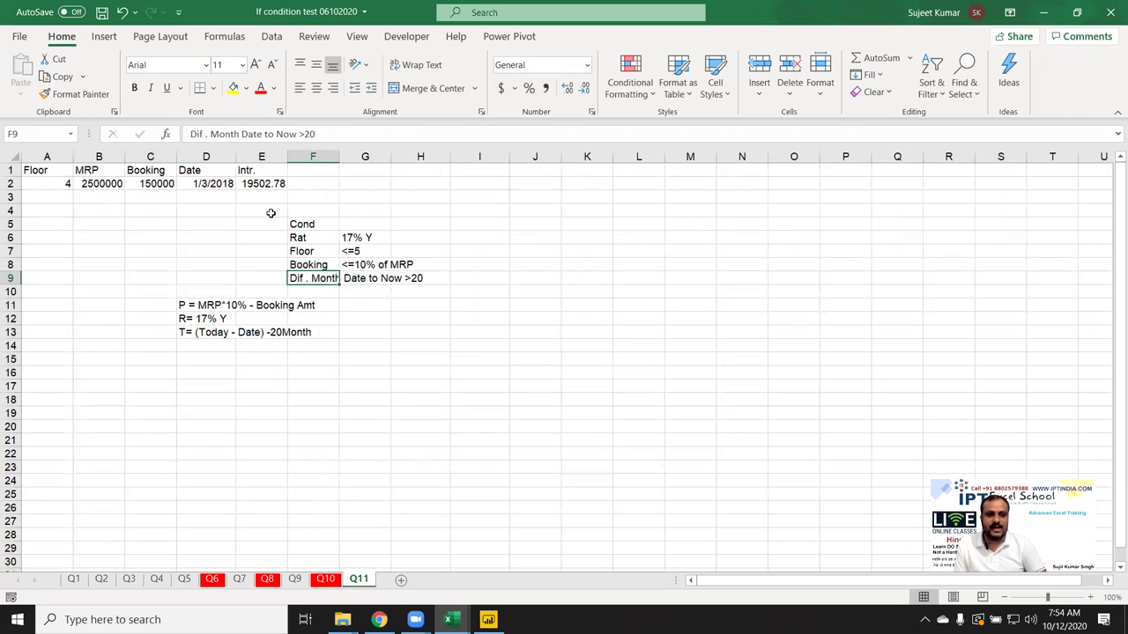
- Inspect Q11's interest formula in E2 and its Rat, Floor, Booking, MRP and month-difference conditions
{"action": "left_click", "coordinate": [268, 183]}
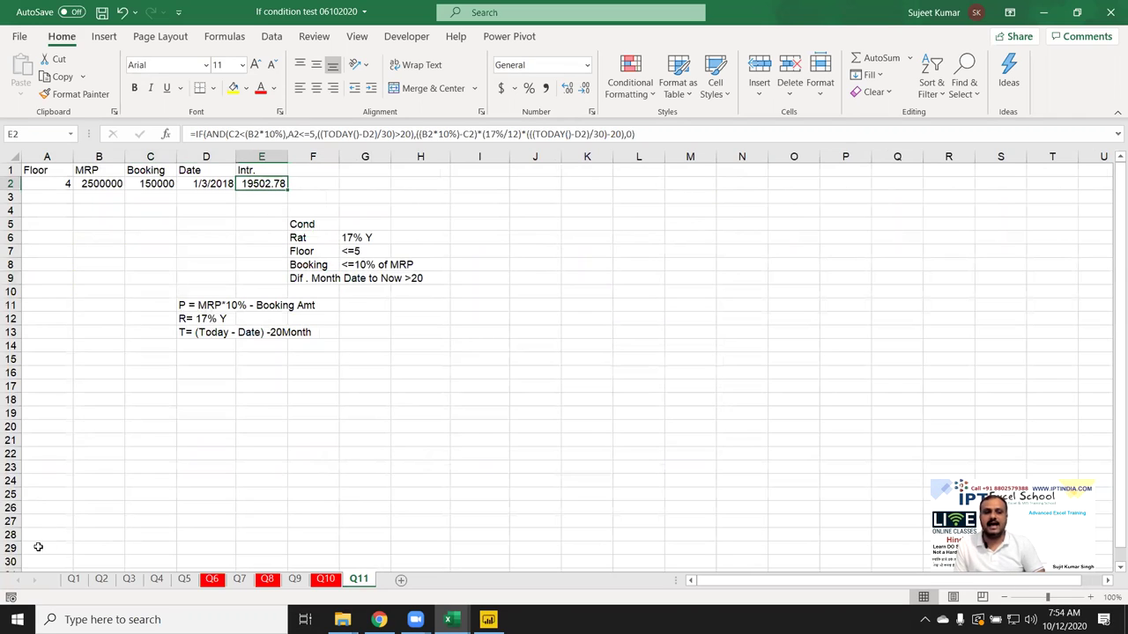
{"action": "left_click", "coordinate": [257, 458]}
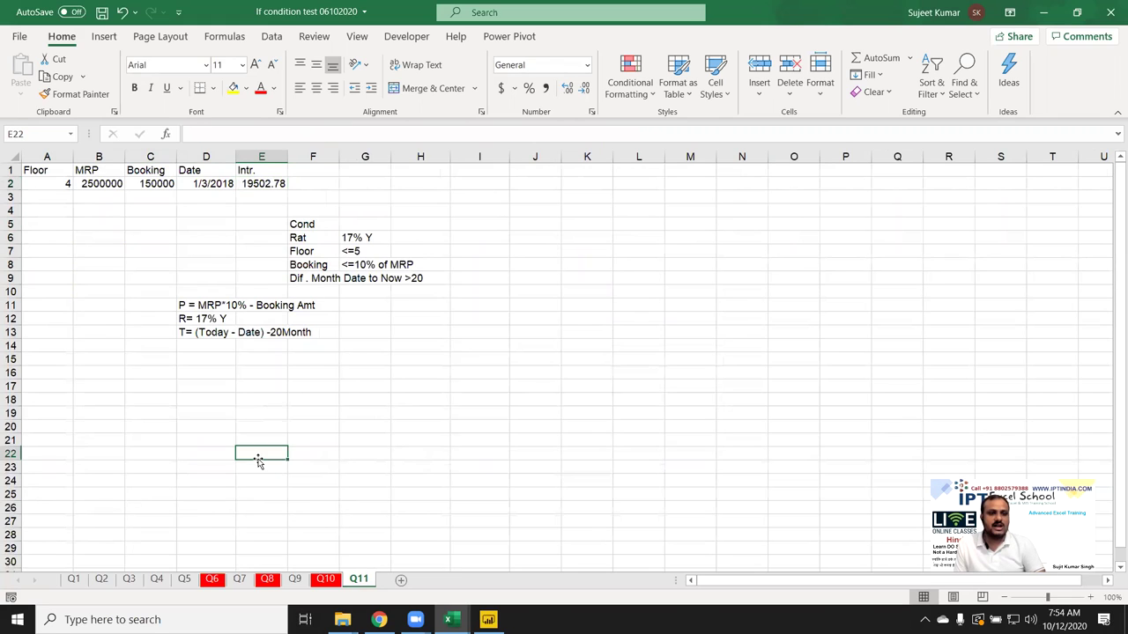
{"action": "left_click", "coordinate": [298, 238]}
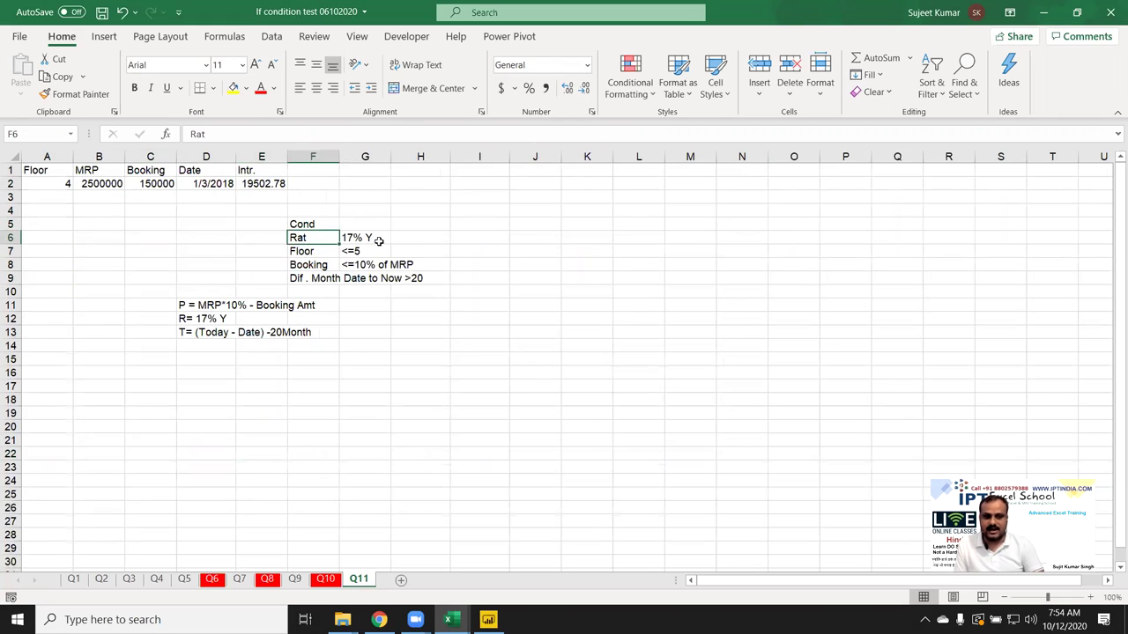
{"action": "left_click", "coordinate": [306, 253]}
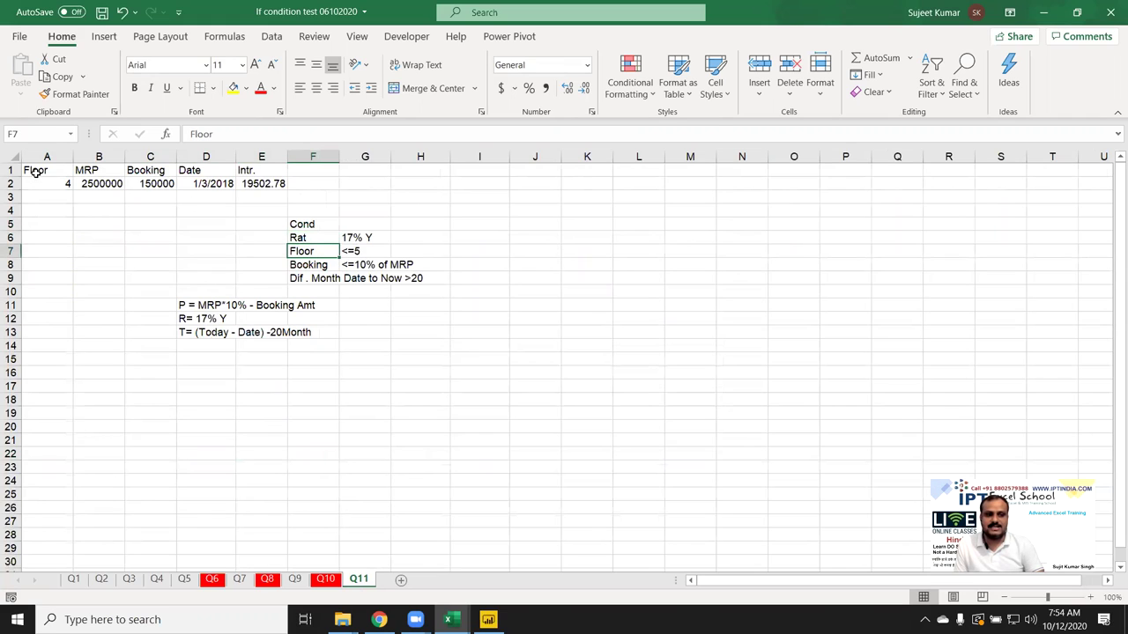
{"action": "left_click", "coordinate": [320, 267]}
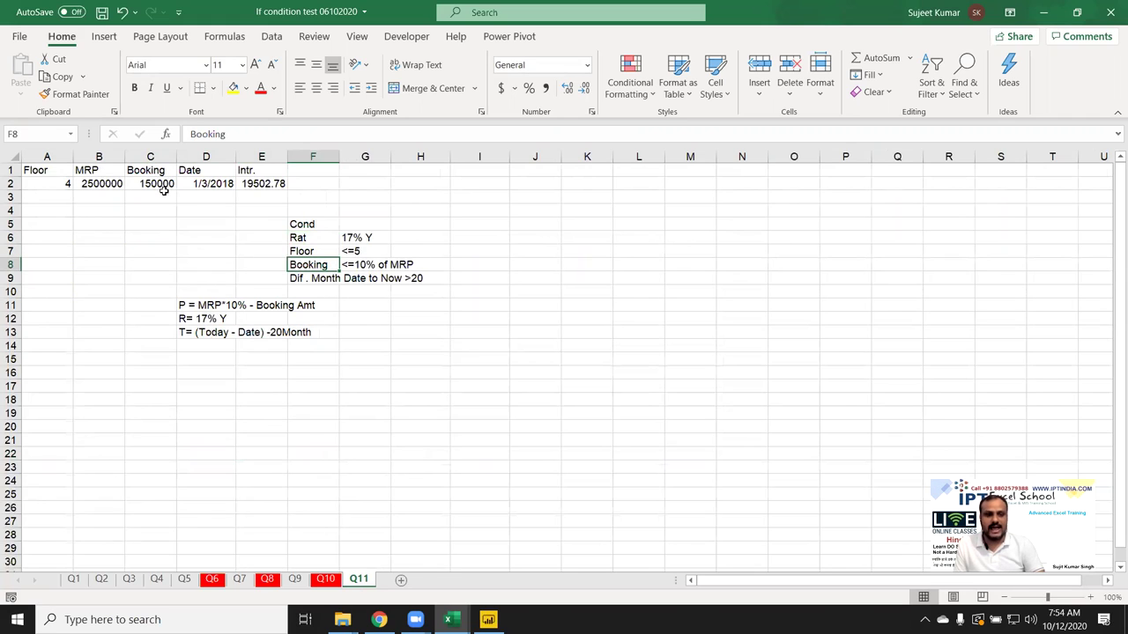
{"action": "left_click", "coordinate": [111, 189]}
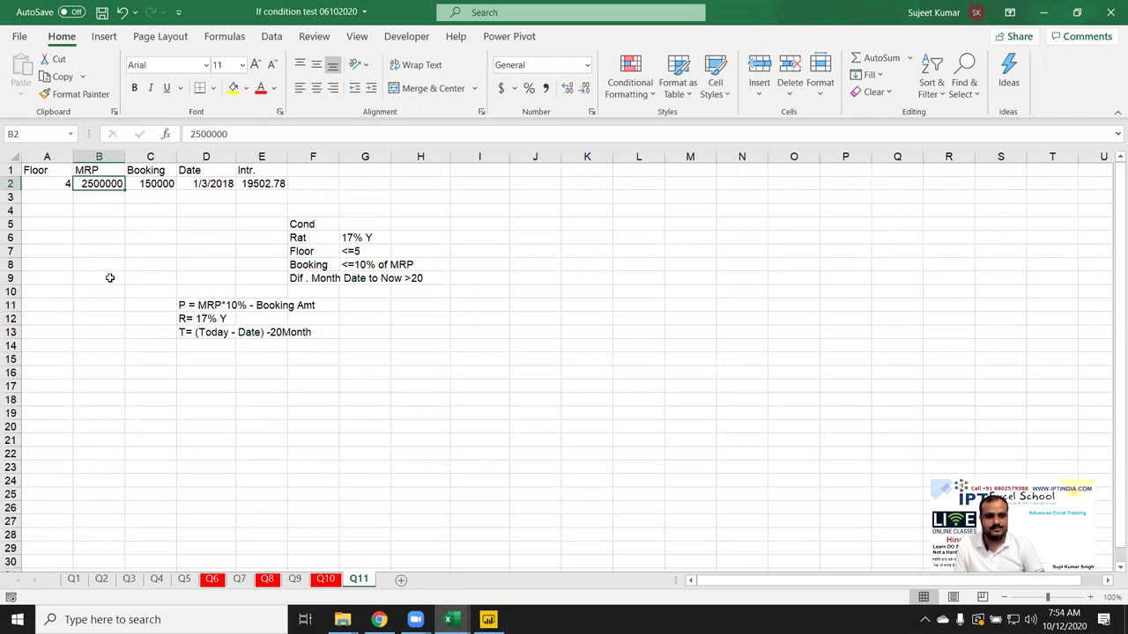
{"action": "left_click", "coordinate": [283, 278]}
{"action": "left_click", "coordinate": [305, 279]}
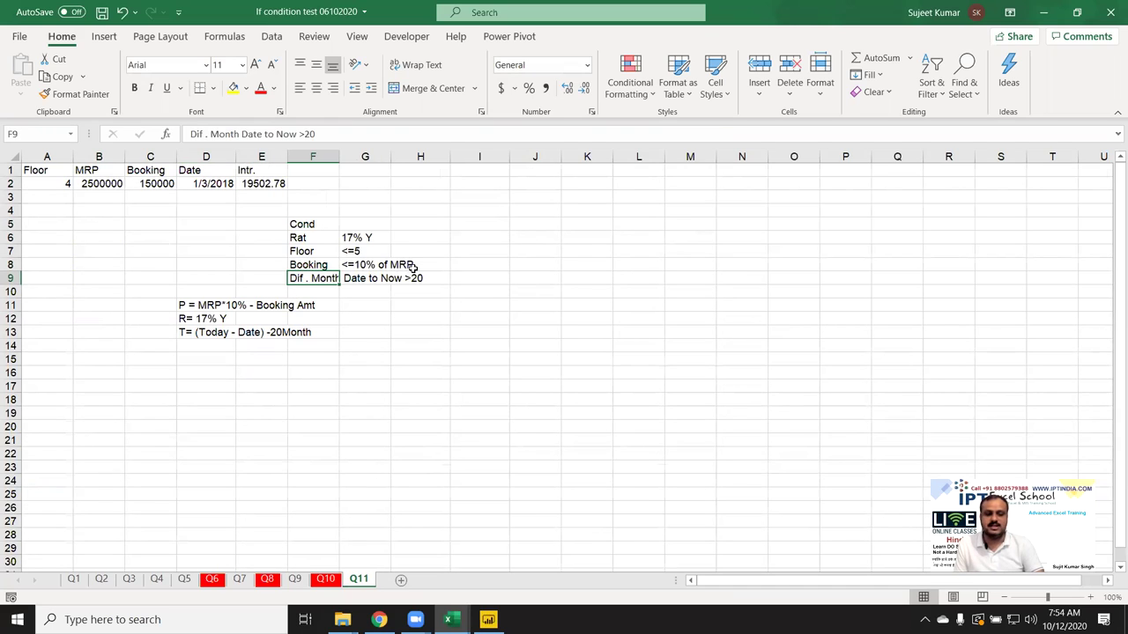
{"action": "left_click", "coordinate": [336, 395]}
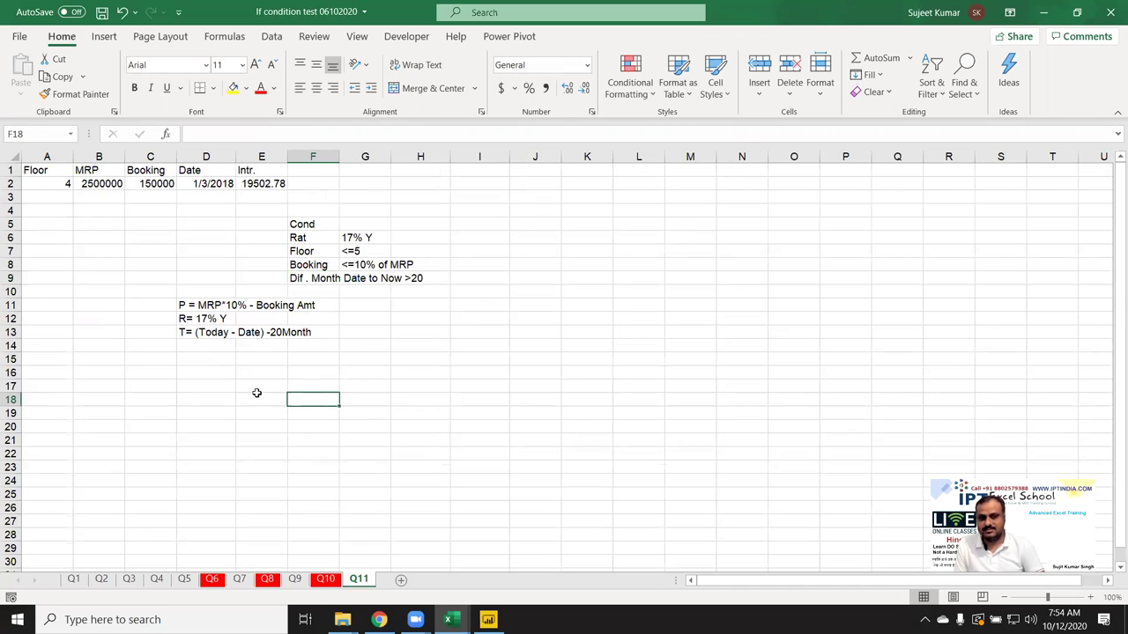
- Recheck the E2 interest formula, then save and close the If condition test workbook
{"action": "left_click", "coordinate": [631, 388]}
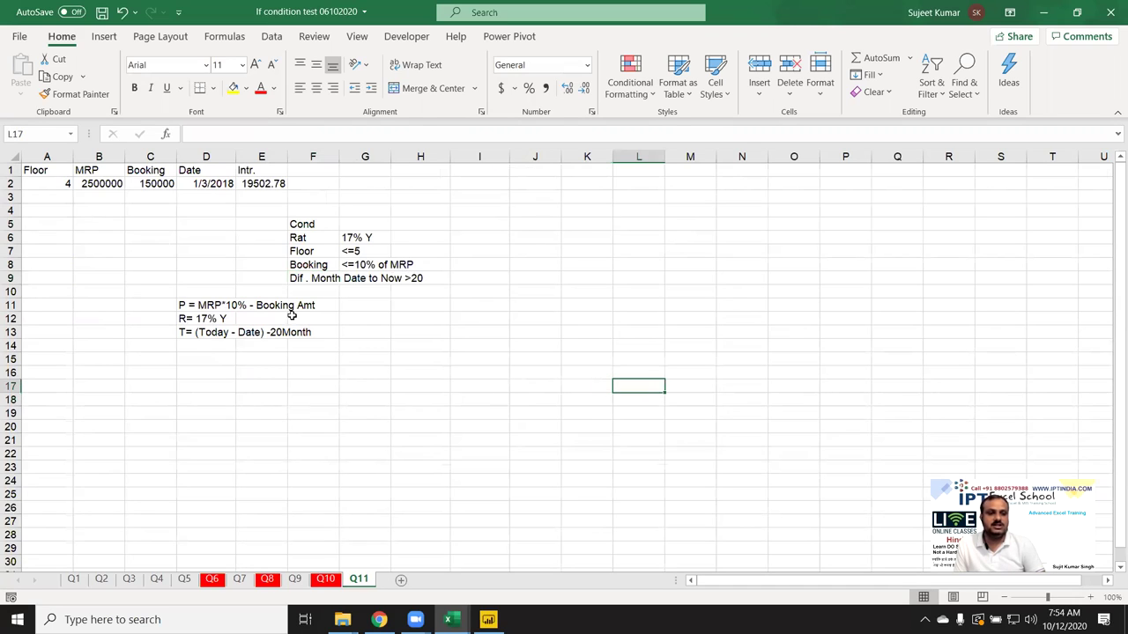
{"action": "left_click", "coordinate": [269, 185]}
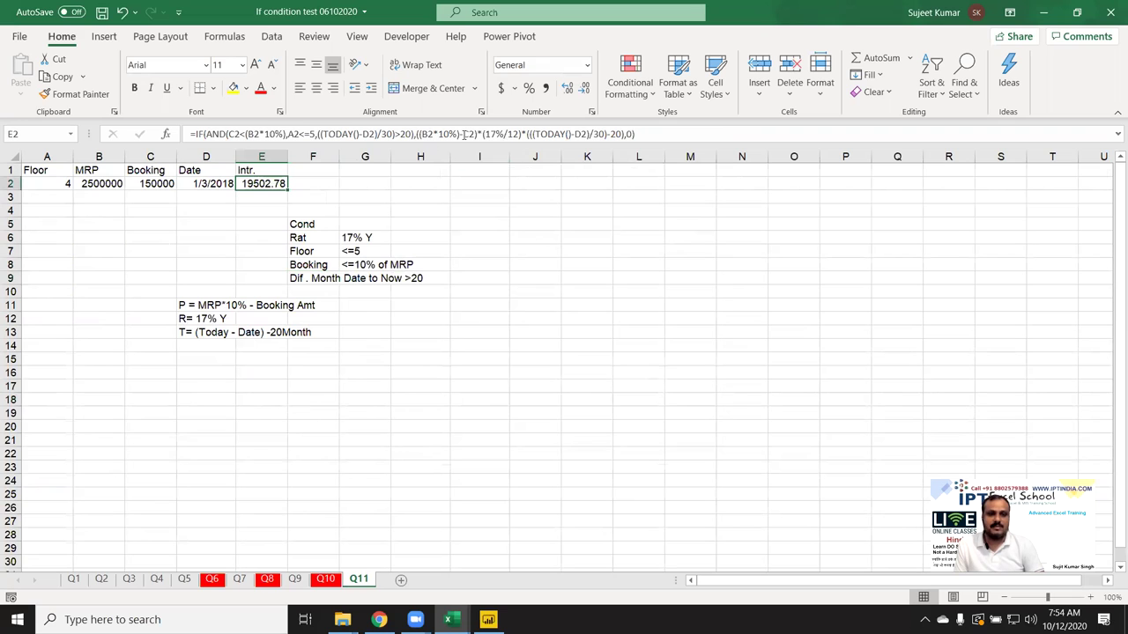
{"action": "left_click", "coordinate": [102, 12]}
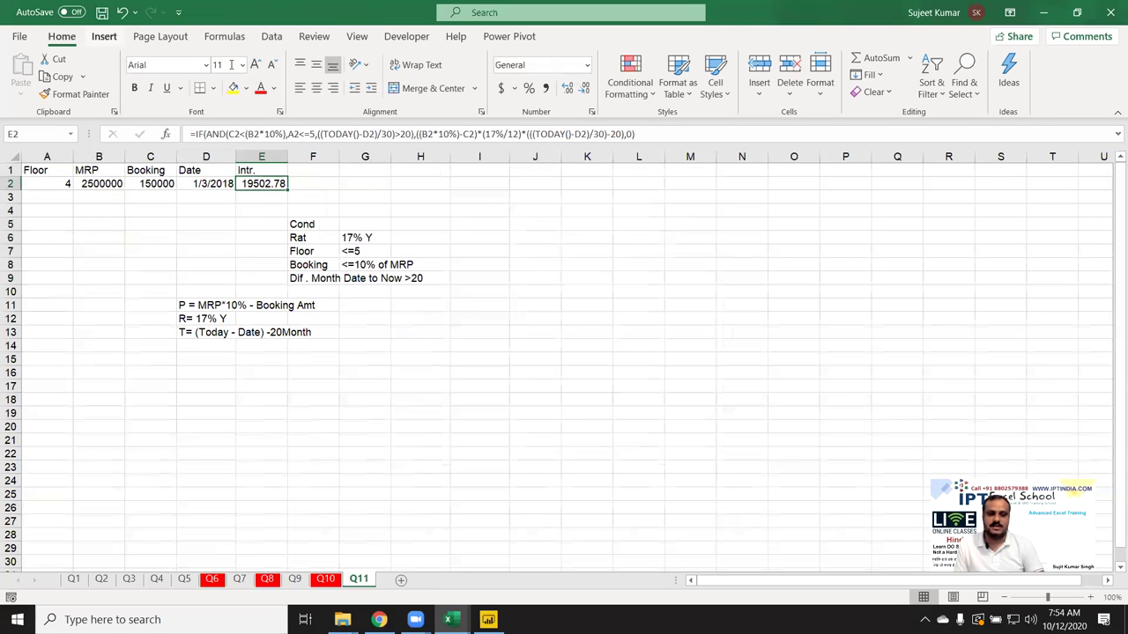
{"action": "left_click", "coordinate": [1110, 11]}
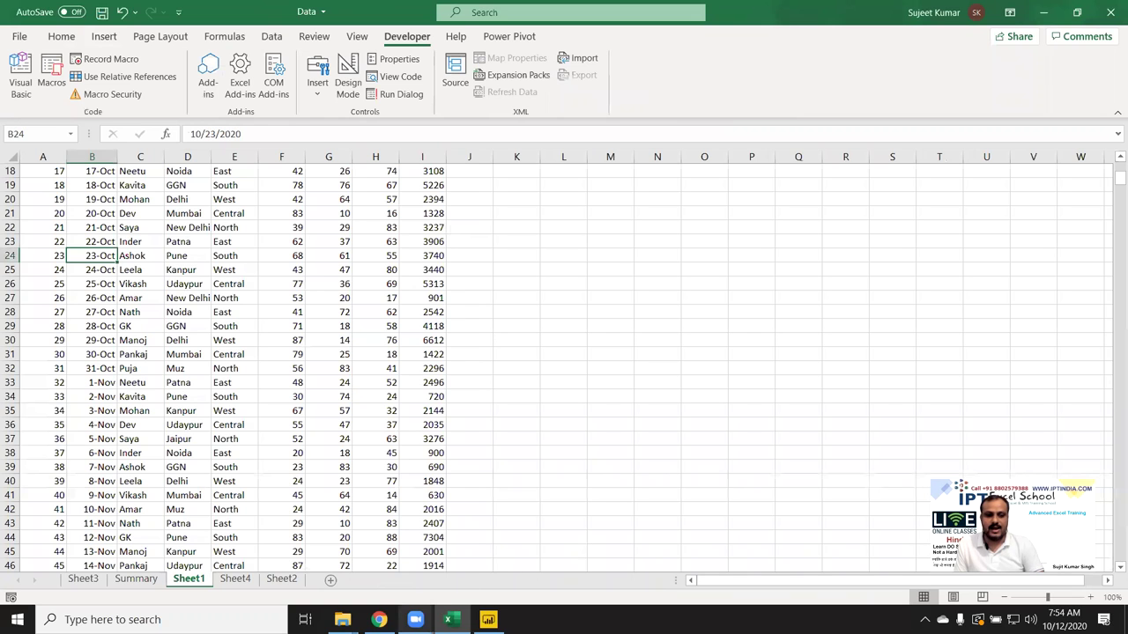
- Start a new Gmail message and begin typing the recipient's address, then return to Power BI
{"action": "left_click", "coordinate": [379, 620]}
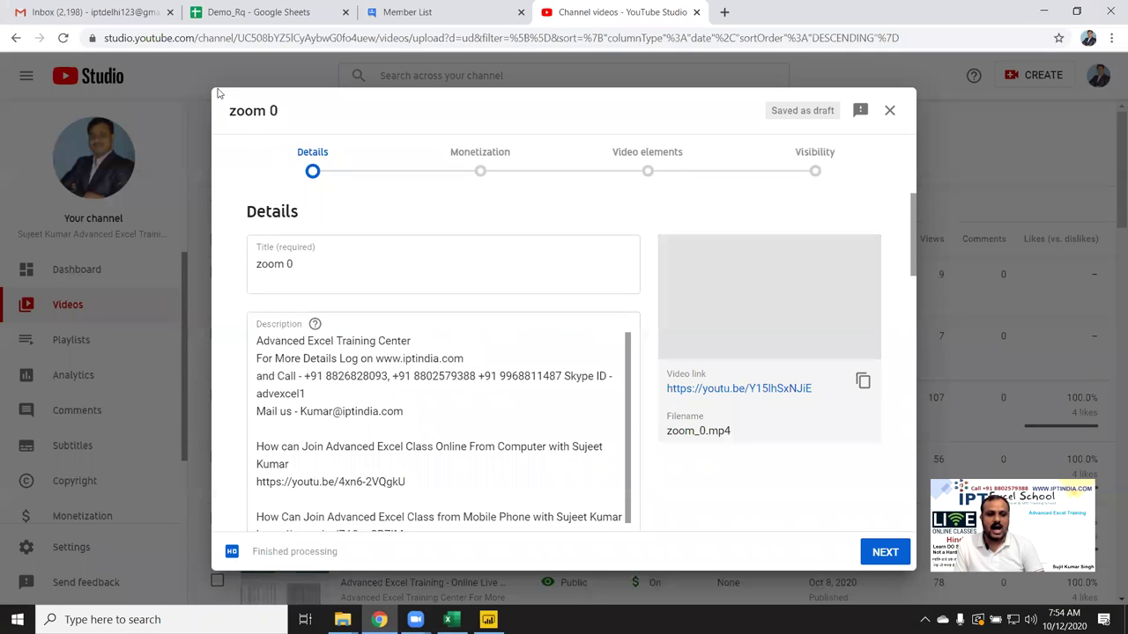
{"action": "left_click", "coordinate": [71, 11]}
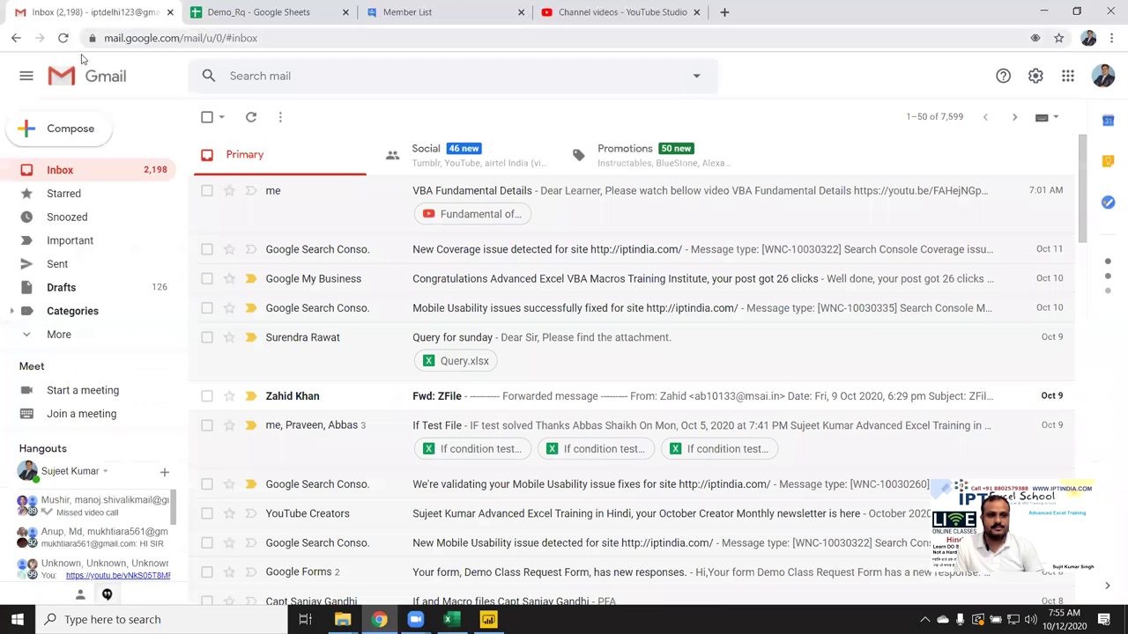
{"action": "left_click", "coordinate": [77, 125]}
{"action": "type", "text": "i"}
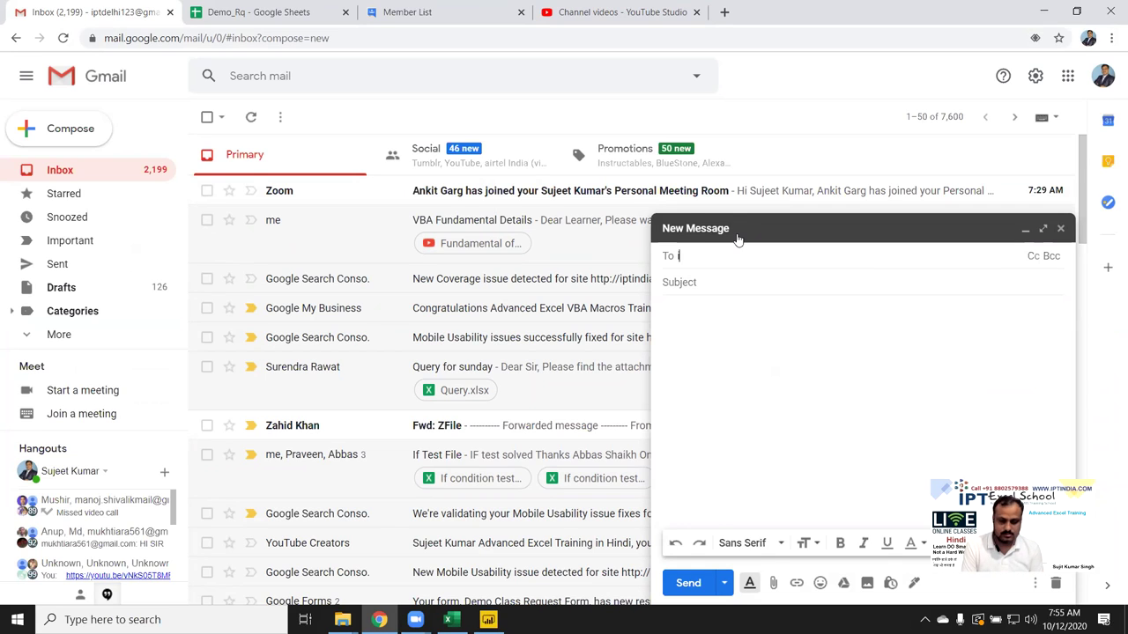
{"action": "type", "text": "m"}
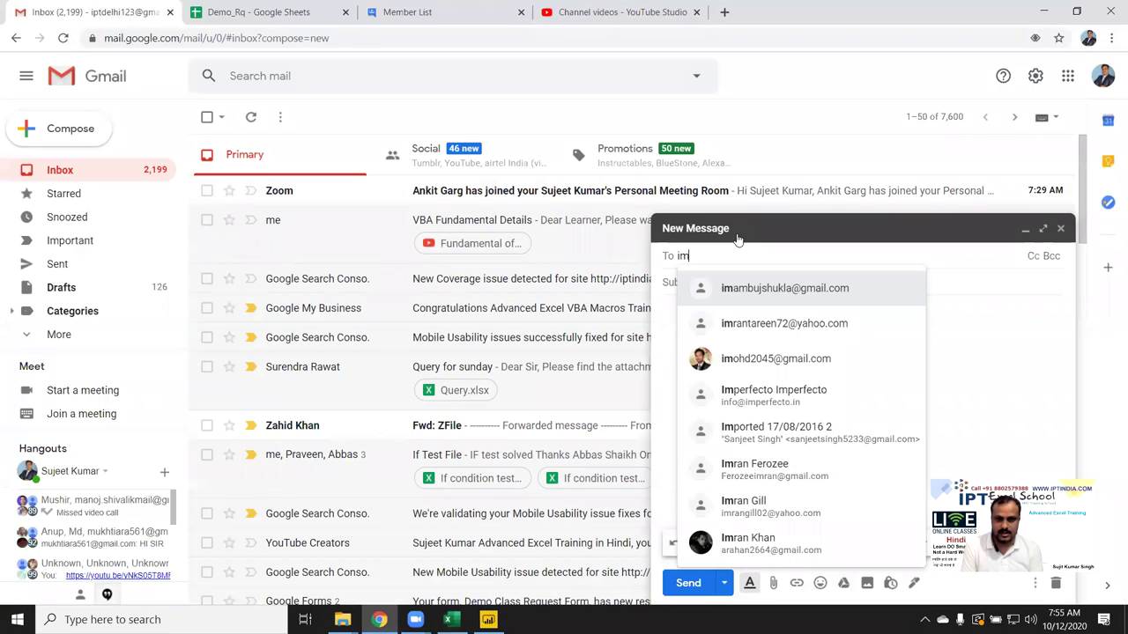
{"action": "type", "text": "t"}
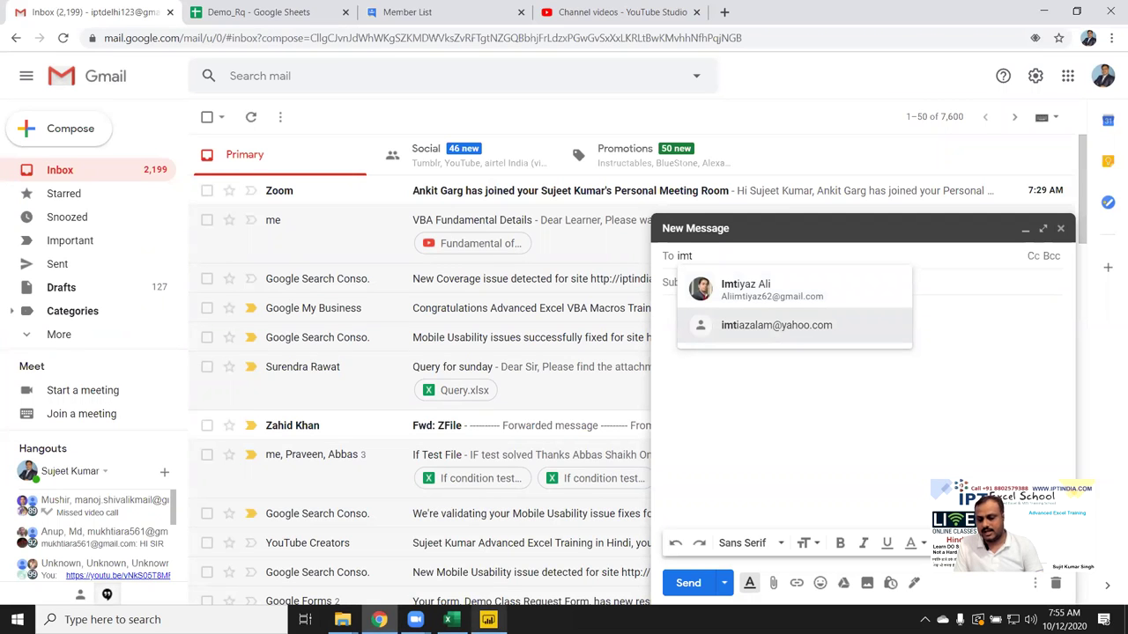
{"action": "left_click", "coordinate": [487, 555]}
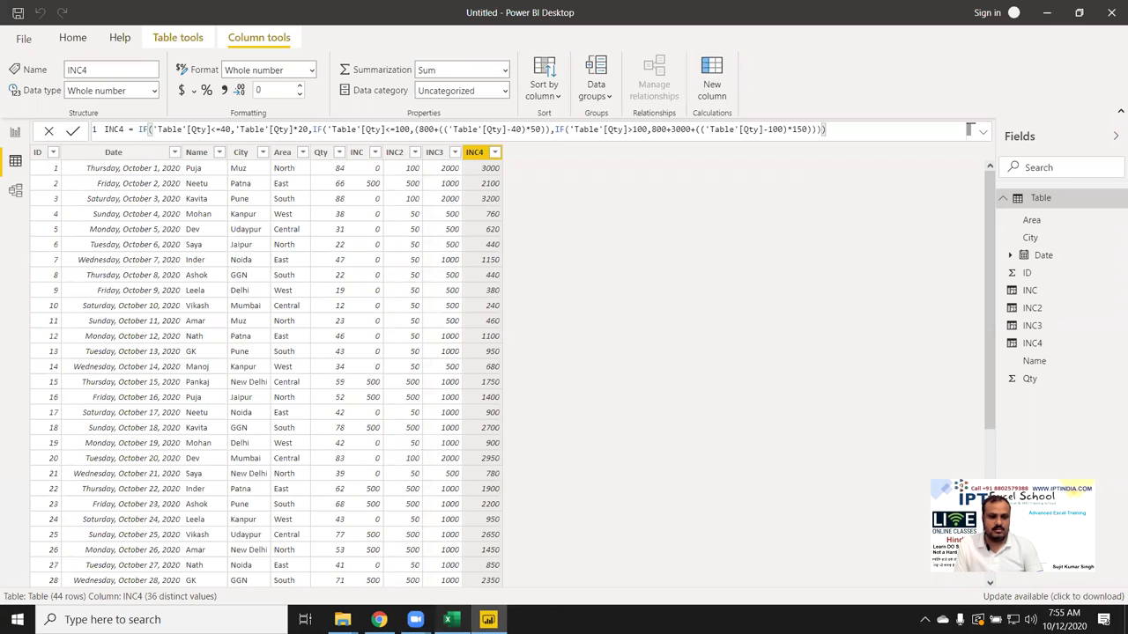
- Copy the Data workbook's file path to the clipboard from Excel's Recent list
{"action": "left_click", "coordinate": [449, 619]}
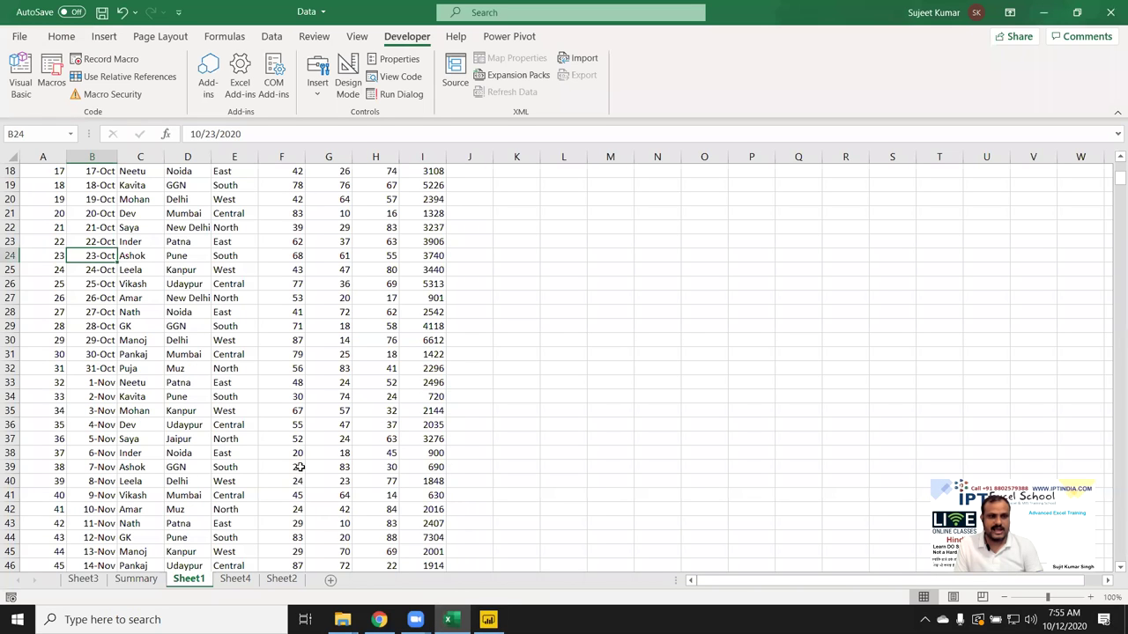
{"action": "scroll", "coordinate": [299, 440], "scroll_direction": "up", "scroll_amount": 5}
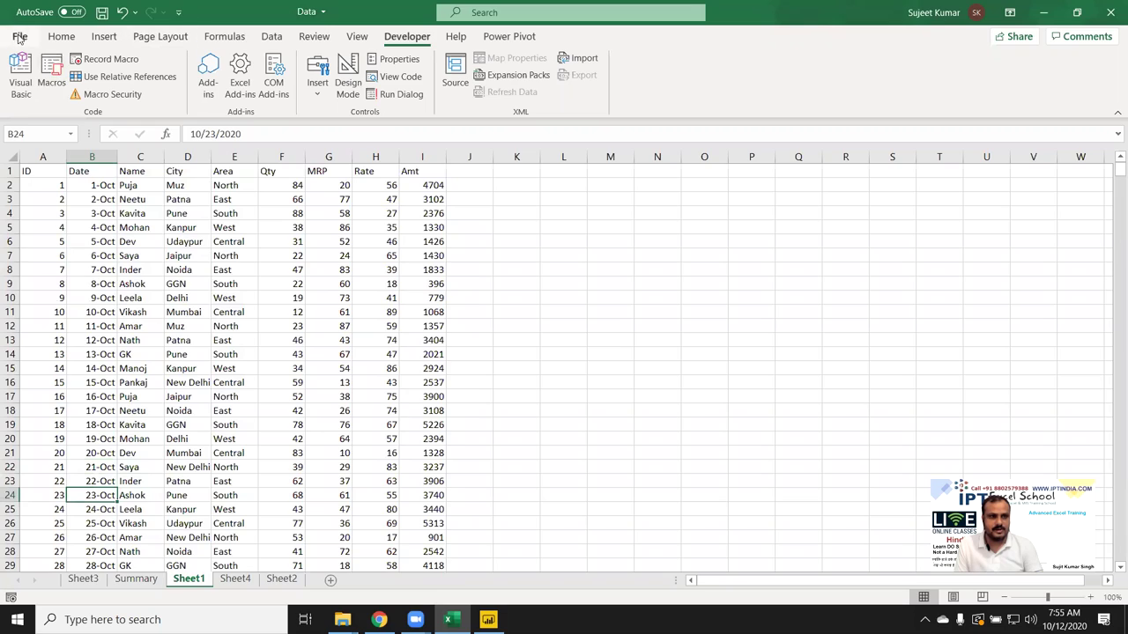
{"action": "left_click", "coordinate": [19, 37]}
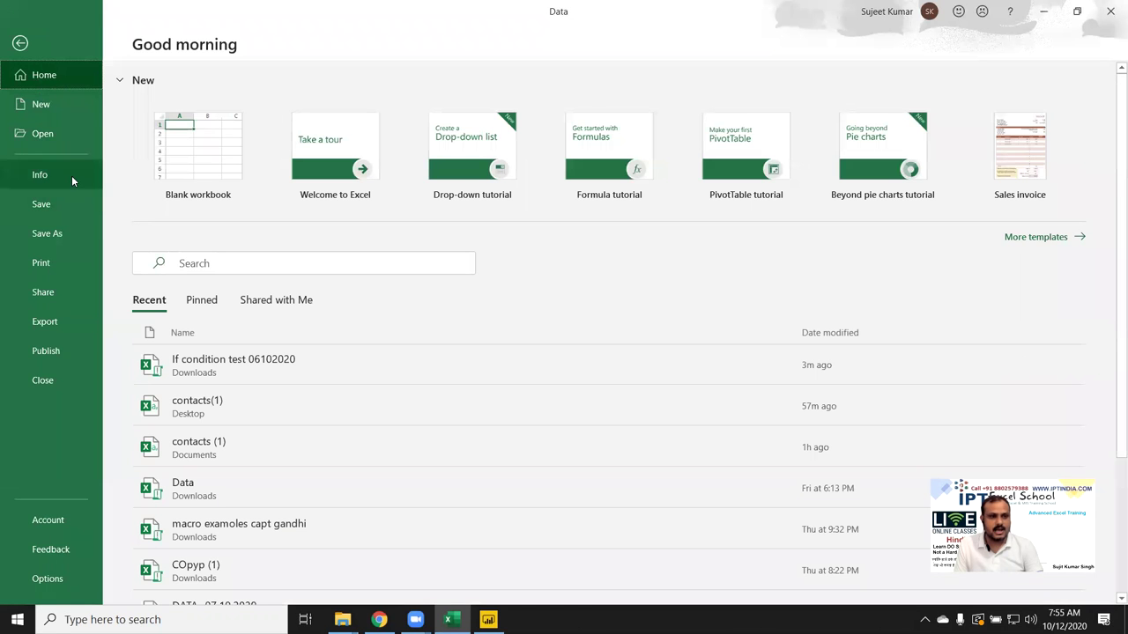
{"action": "left_click", "coordinate": [78, 146]}
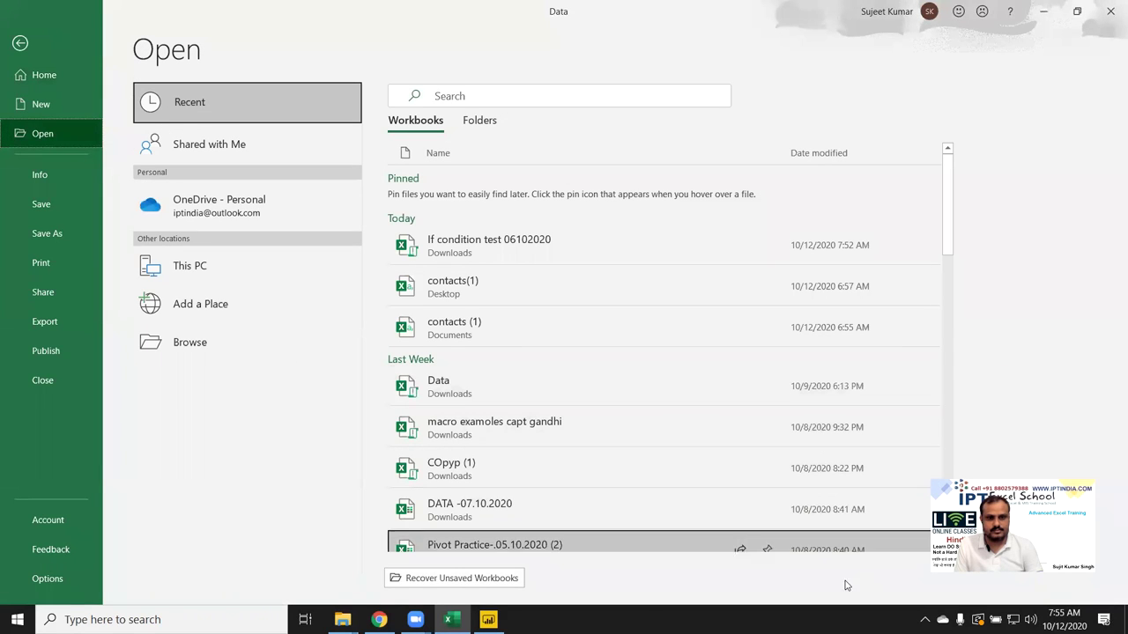
{"action": "right_click", "coordinate": [610, 388]}
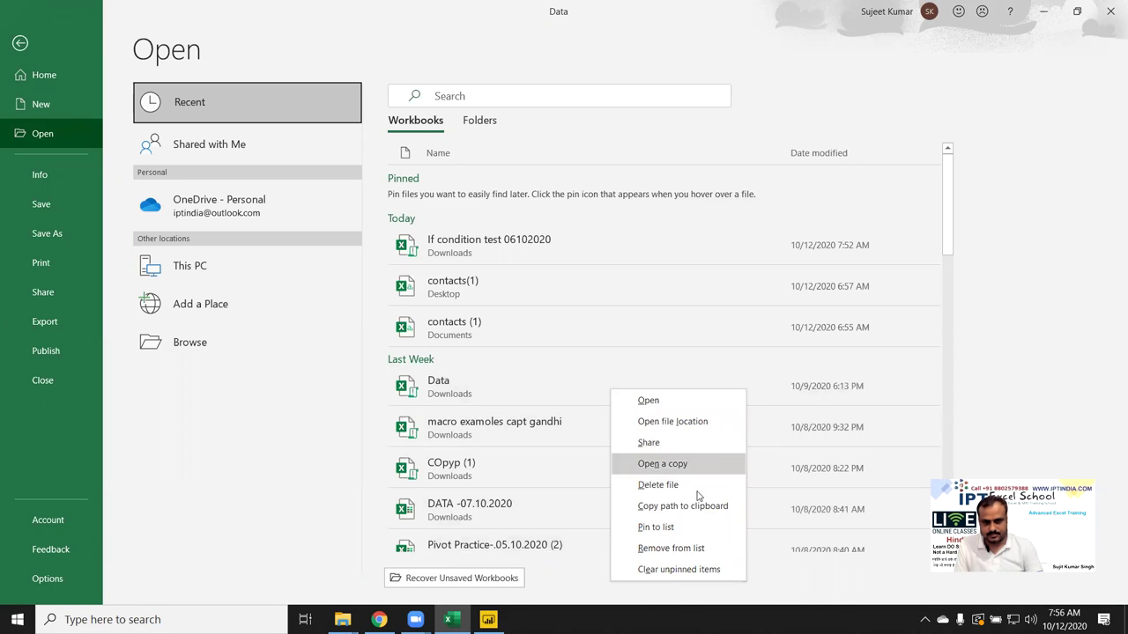
{"action": "left_click", "coordinate": [696, 508]}
- Cancel closing the Data workbook and go back to Power BI Desktop's Home commands
{"action": "left_click", "coordinate": [1110, 16]}
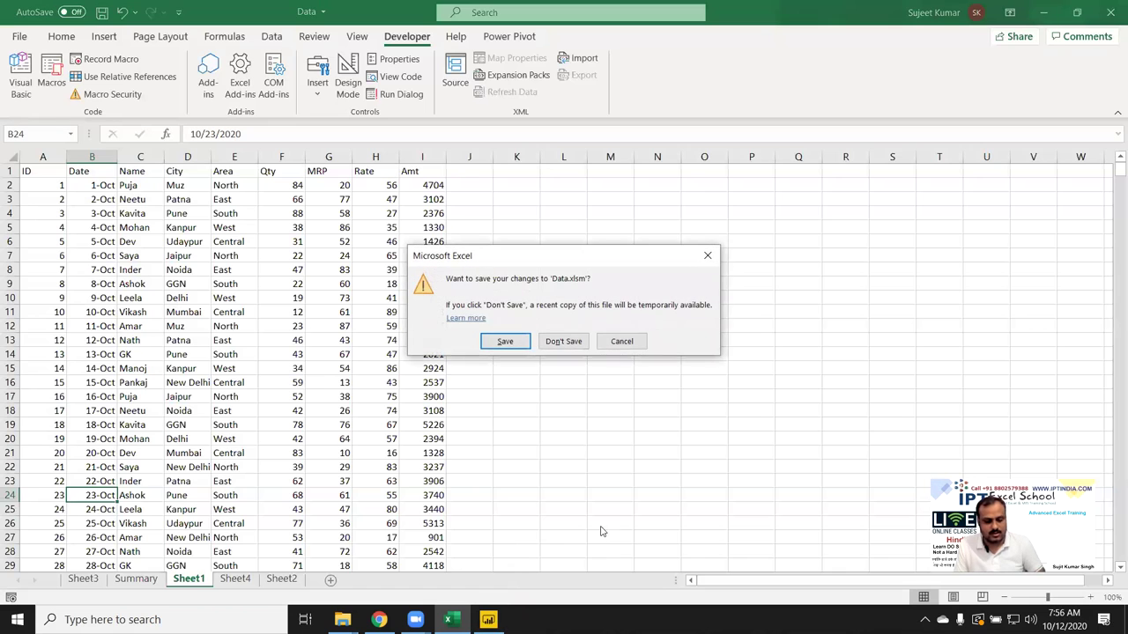
{"action": "key", "text": "Escape"}
{"action": "scroll", "coordinate": [519, 393], "scroll_direction": "down", "scroll_amount": 3}
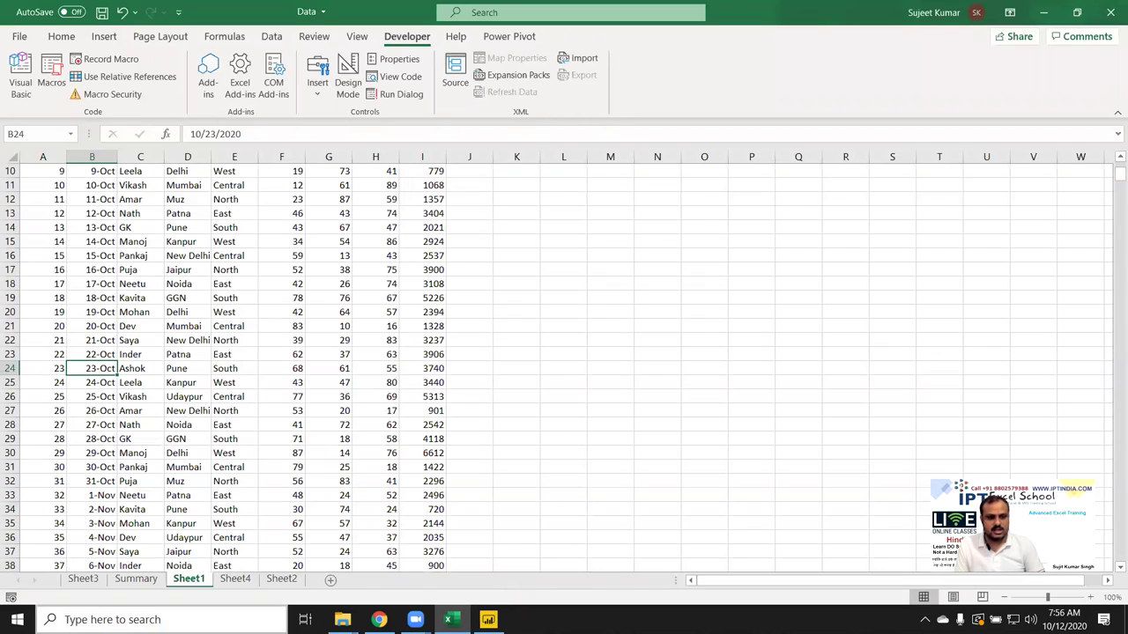
{"action": "left_click", "coordinate": [489, 619]}
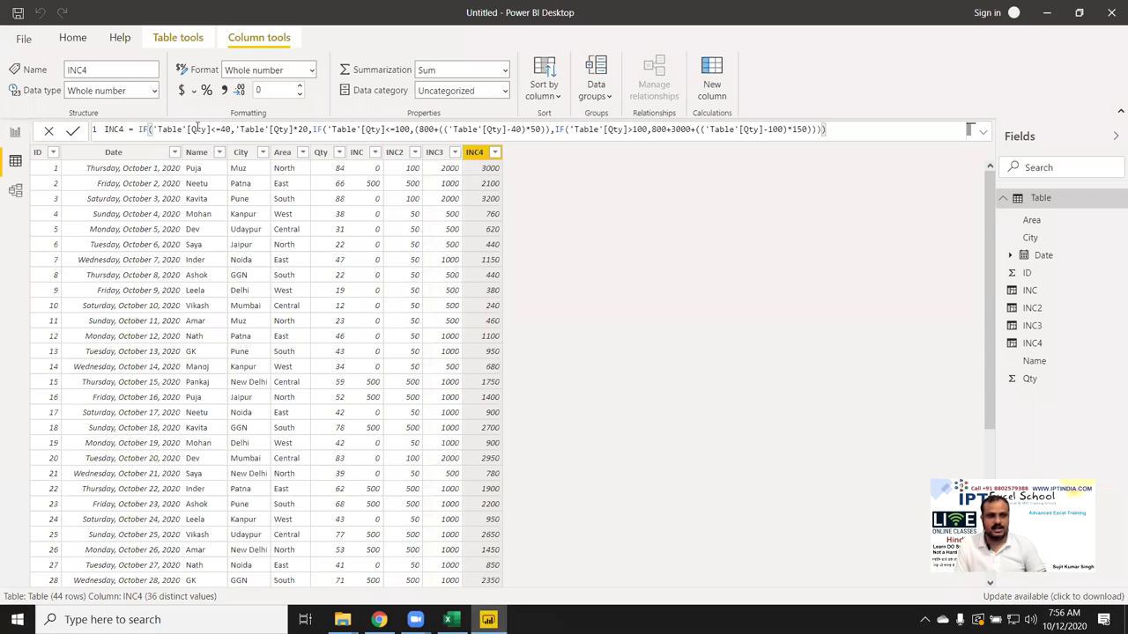
{"action": "left_click", "coordinate": [70, 40]}
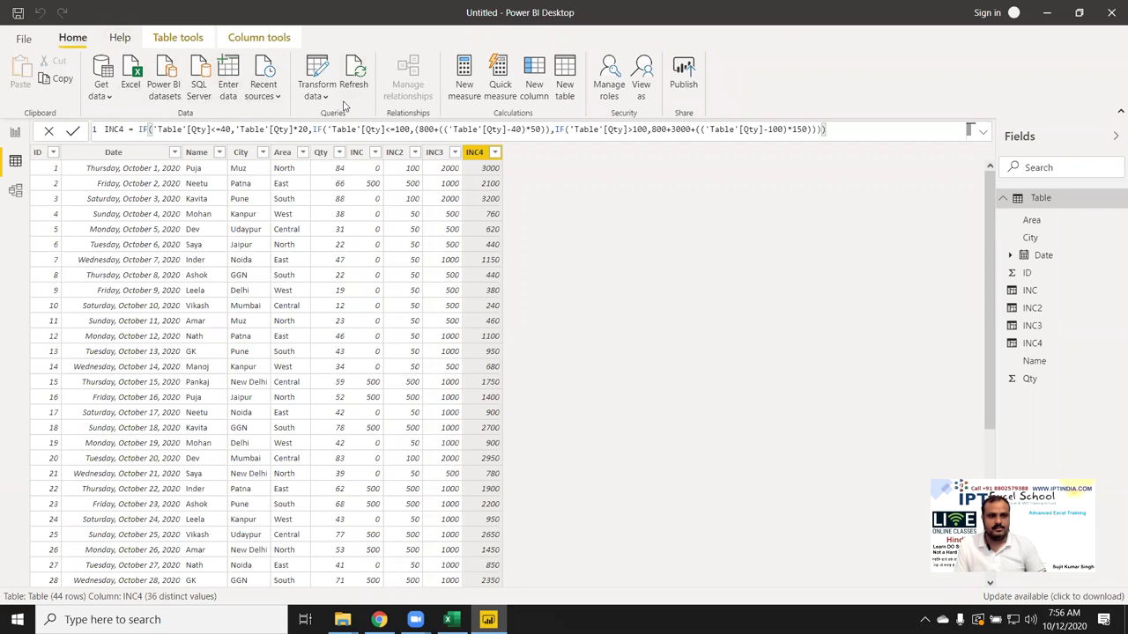
- Import Sheet1 from Data.xlsm via the pasted file path and load it into the model
{"action": "left_click", "coordinate": [129, 83]}
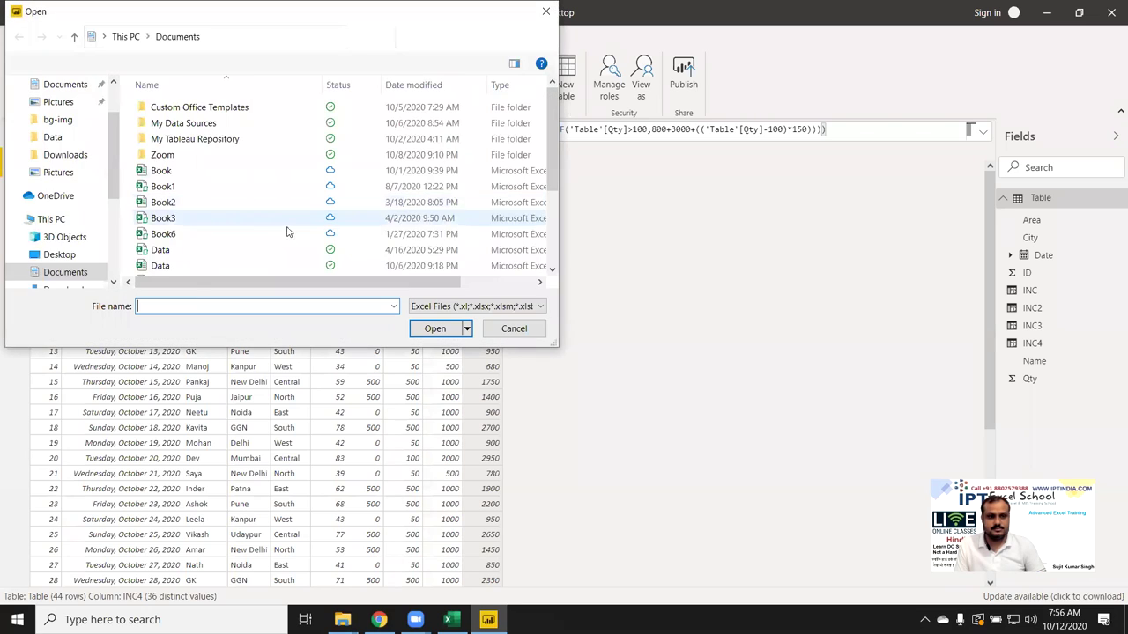
{"action": "type", "text": "C:\\Users\\IPTIN\\Downloads\\Data.xlsm"}
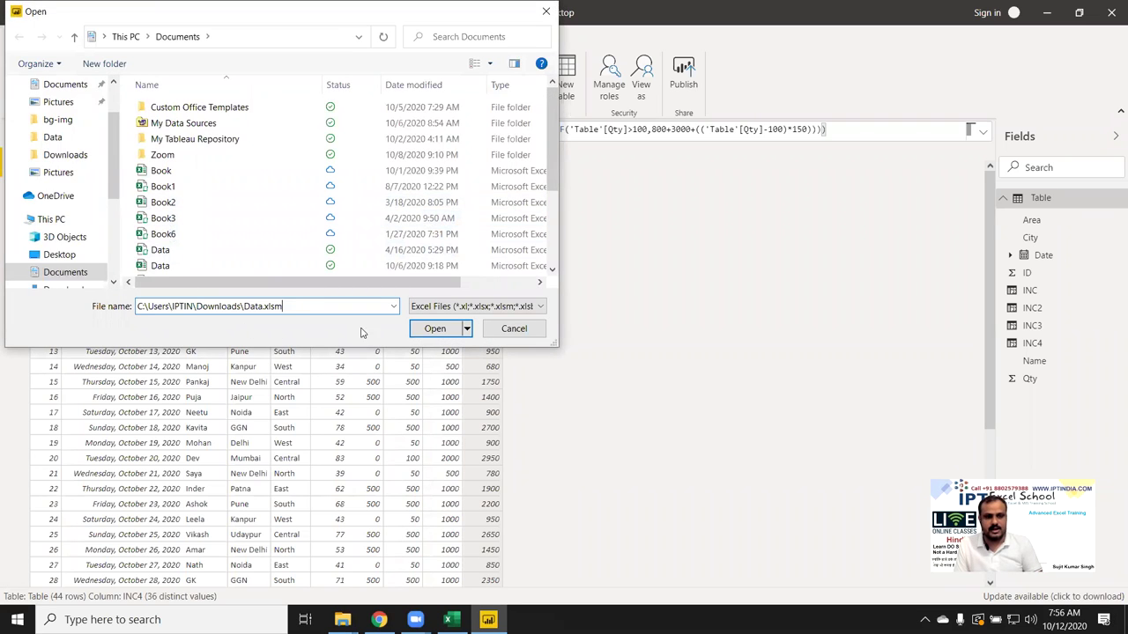
{"action": "left_click", "coordinate": [425, 329]}
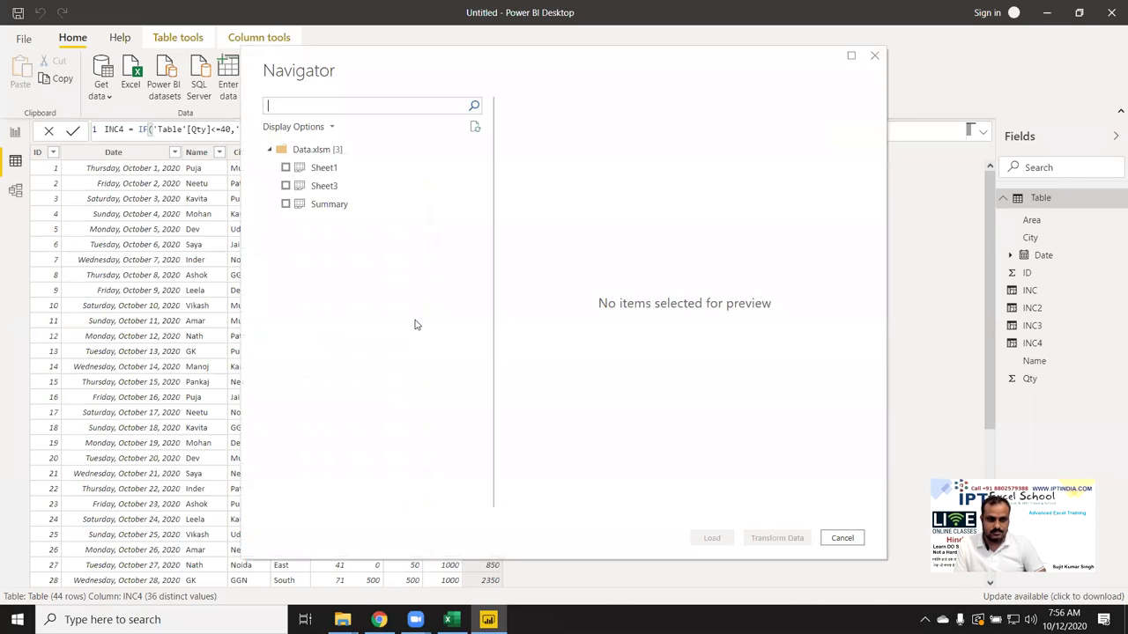
{"action": "left_click", "coordinate": [286, 169]}
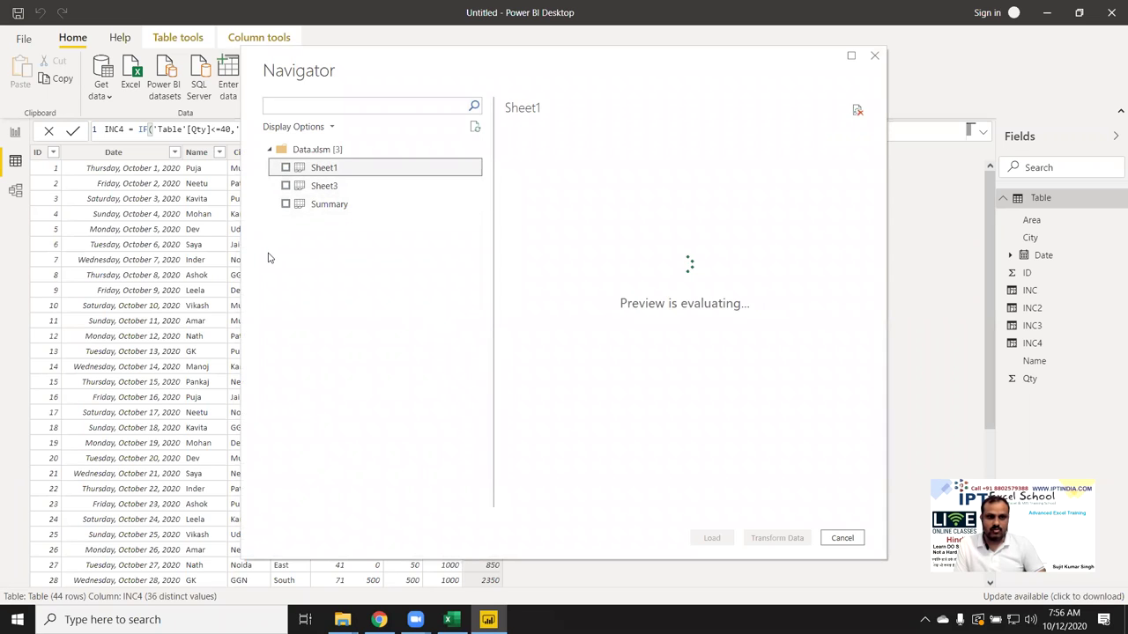
{"action": "left_click", "coordinate": [286, 169]}
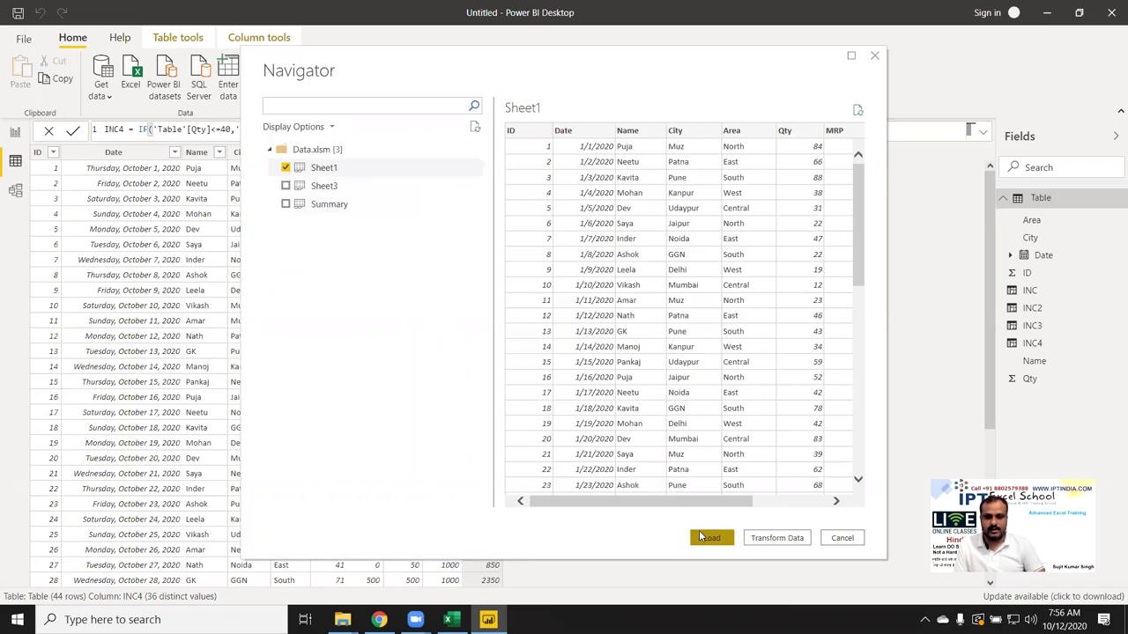
{"action": "left_click", "coordinate": [710, 538]}
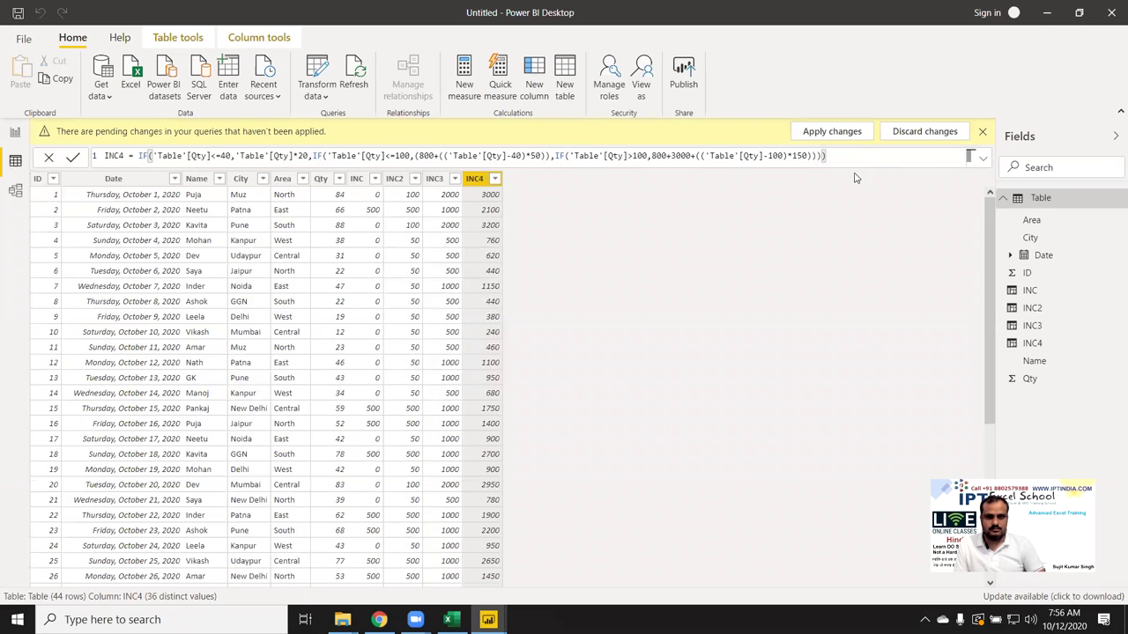
- Apply the pending changes and display the new 797-row Sheet1 table's data
{"action": "left_click", "coordinate": [831, 131]}
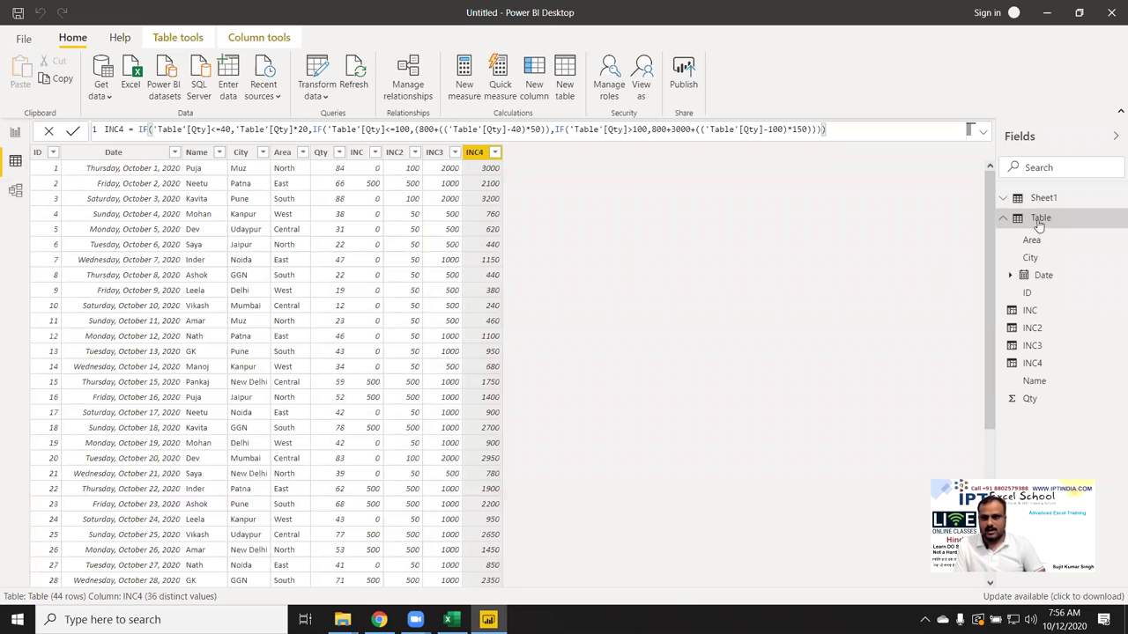
{"action": "left_click", "coordinate": [1003, 217]}
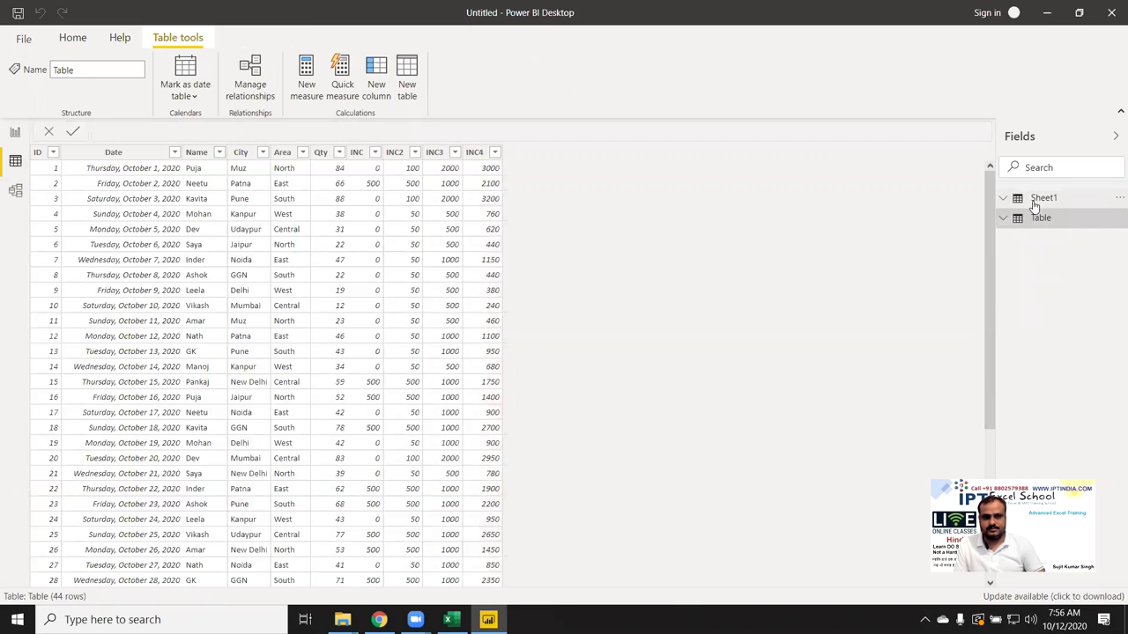
{"action": "left_click", "coordinate": [1040, 199]}
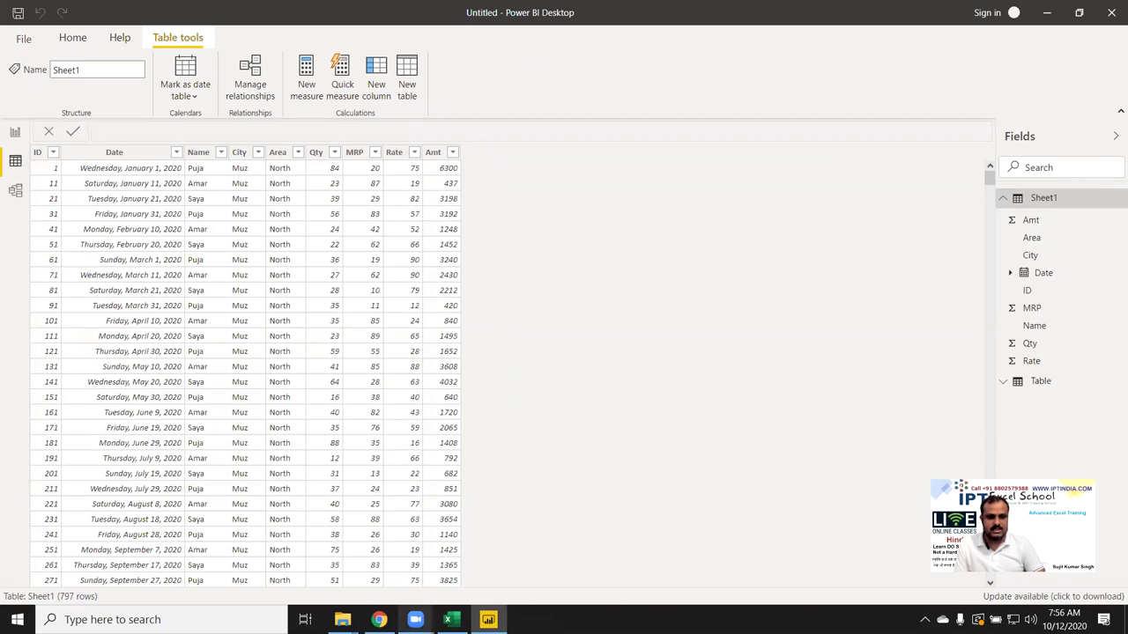
{"action": "left_click", "coordinate": [449, 620]}
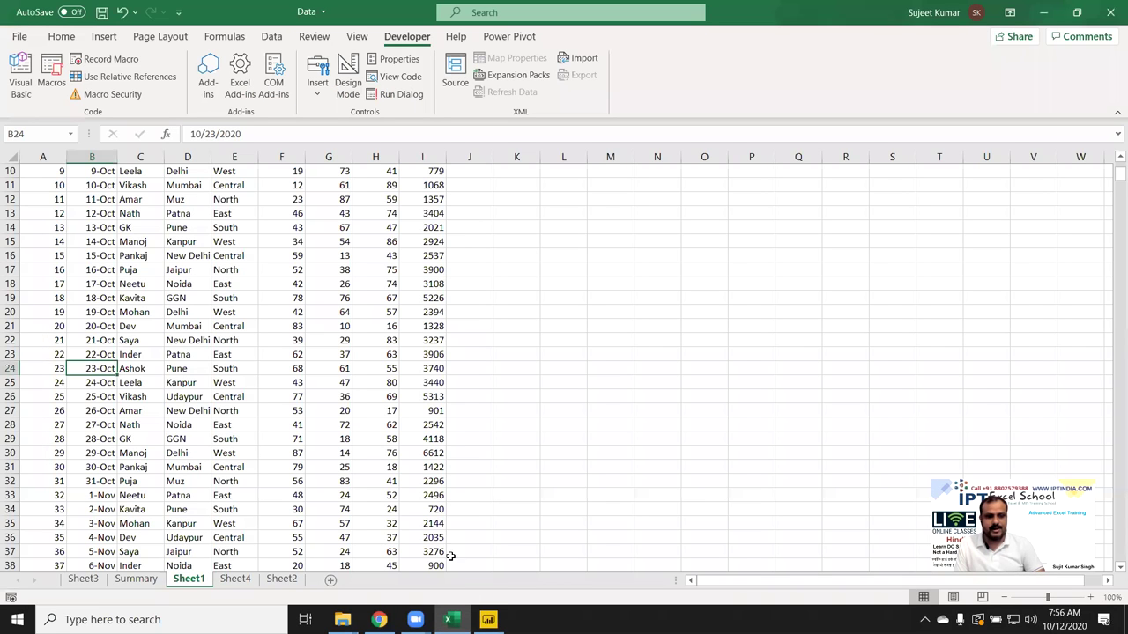
- Add a GST header in J1 and the formula =I2*18% in J2 of the Data workbook
{"action": "left_click", "coordinate": [510, 218]}
{"action": "key", "text": "ctrl+Up"}
{"action": "key", "text": "ctrl+Left"}
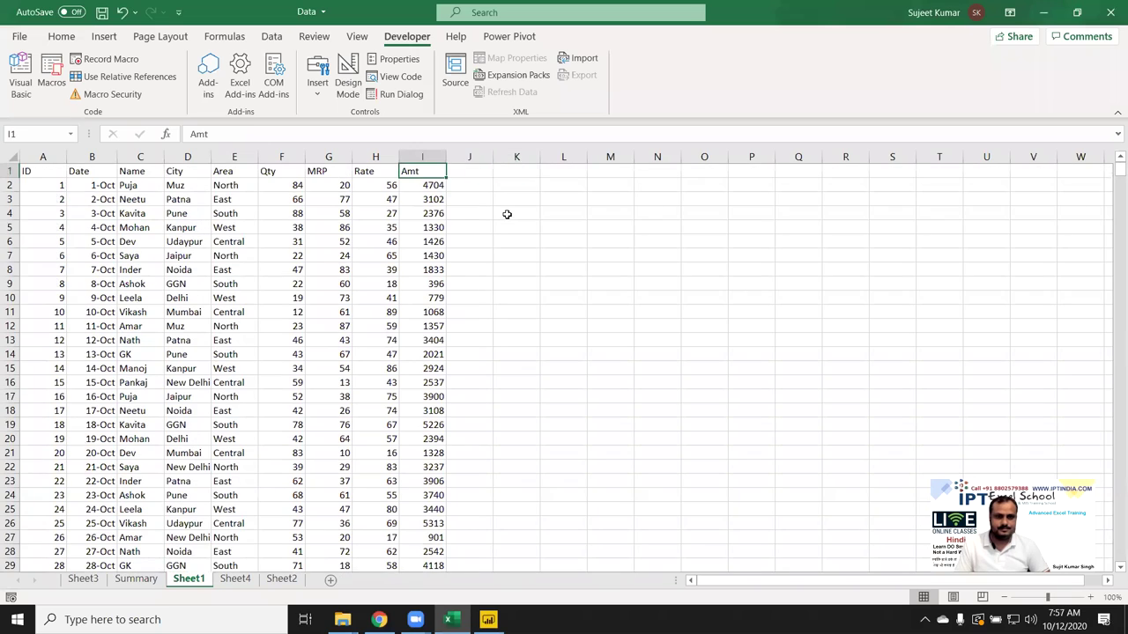
{"action": "key", "text": "Right"}
{"action": "type", "text": "S"}
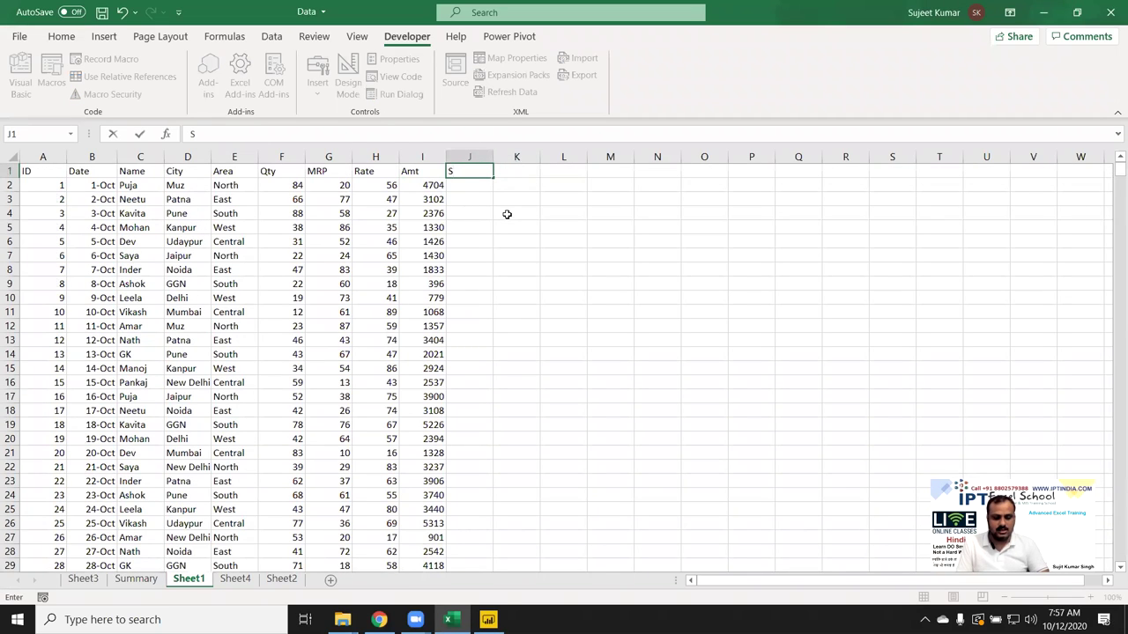
{"action": "type", "text": "GST"}
{"action": "key", "text": "Return"}
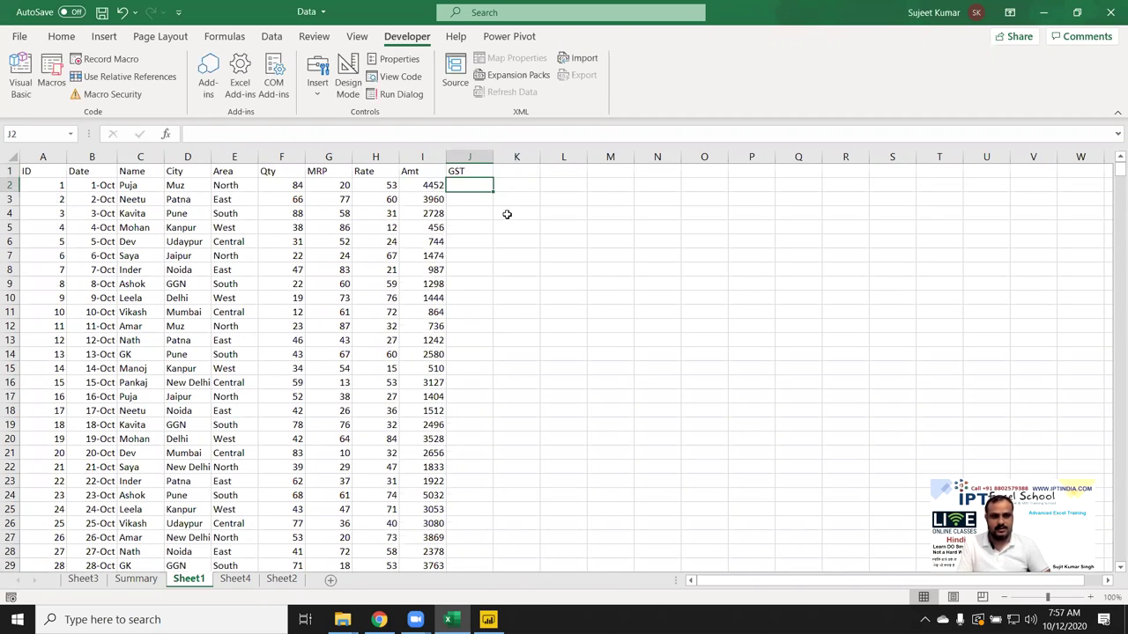
{"action": "type", "text": "="}
{"action": "key", "text": "Left"}
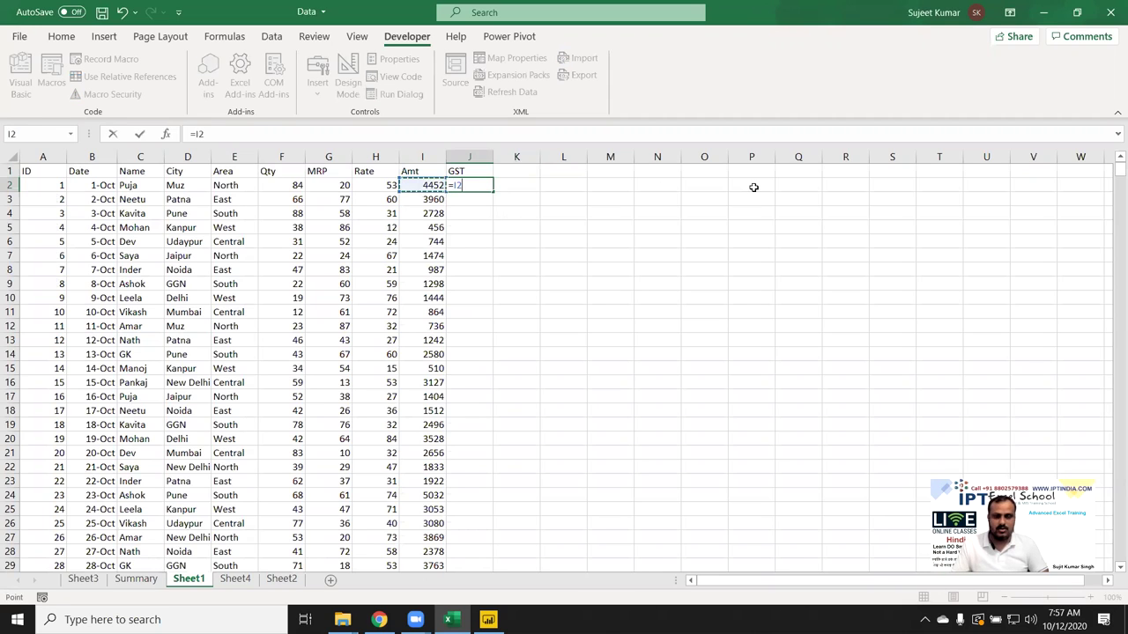
{"action": "type", "text": "*18%"}
{"action": "key", "text": "Return"}
- Fill the GST formula down column J, save the workbook, and return to Power BI
{"action": "left_click", "coordinate": [476, 185]}
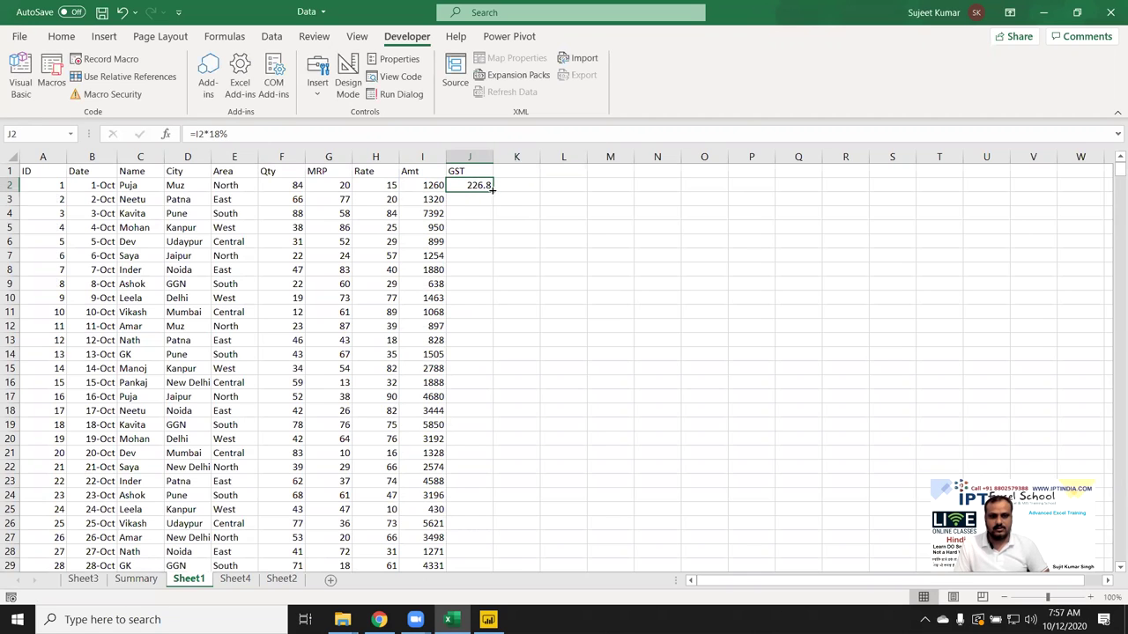
{"action": "double_click", "coordinate": [492, 190]}
{"action": "left_click", "coordinate": [471, 213]}
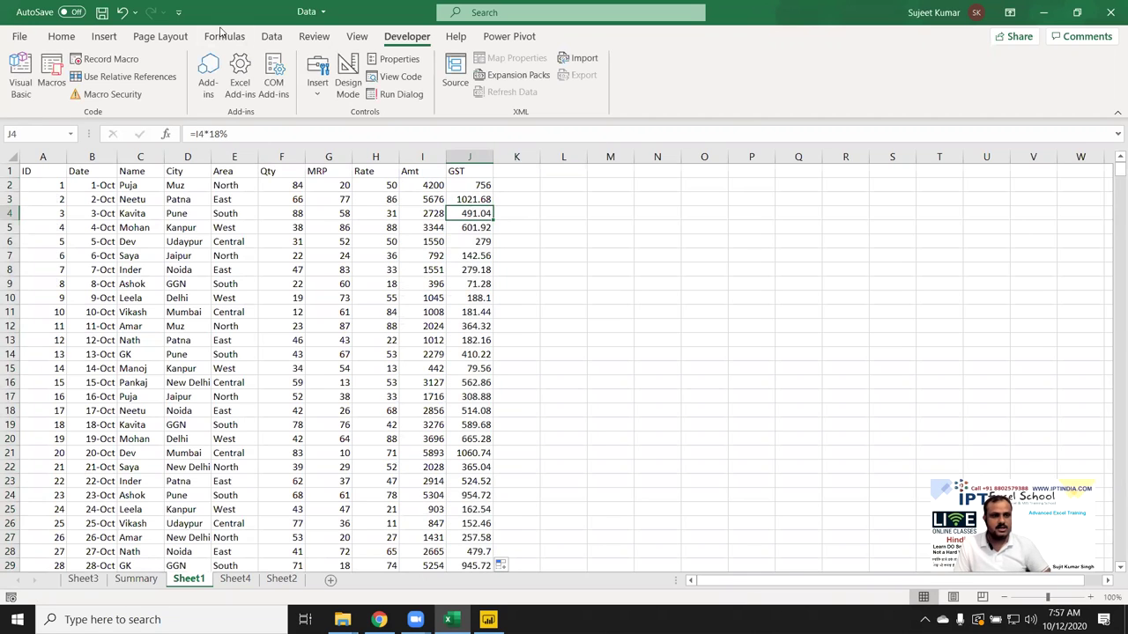
{"action": "left_click", "coordinate": [103, 12]}
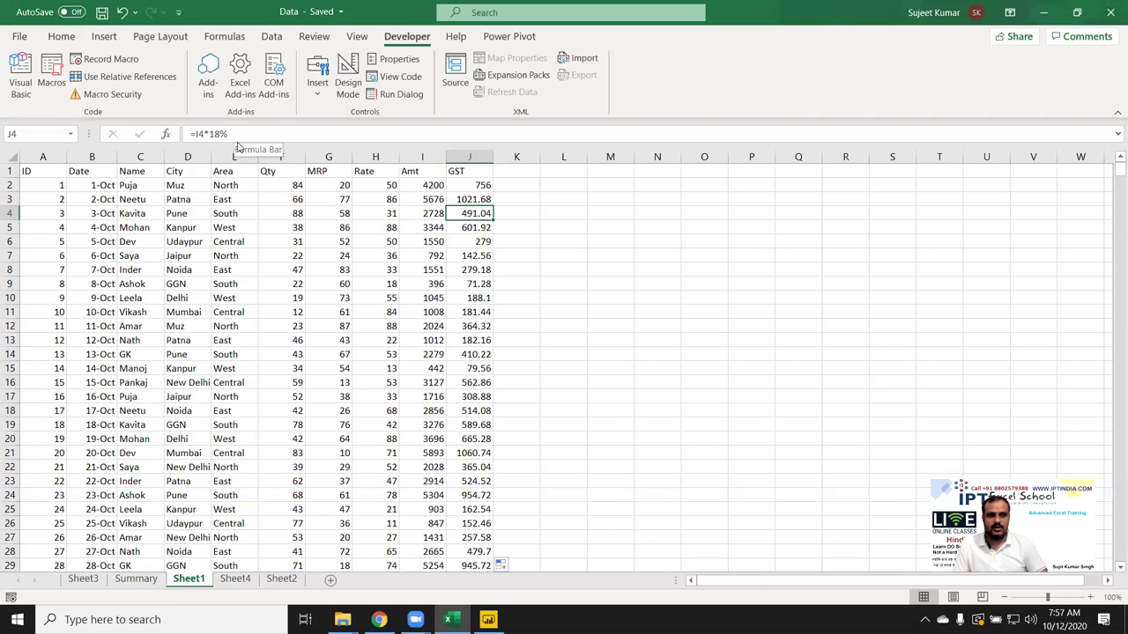
{"action": "left_click", "coordinate": [488, 620]}
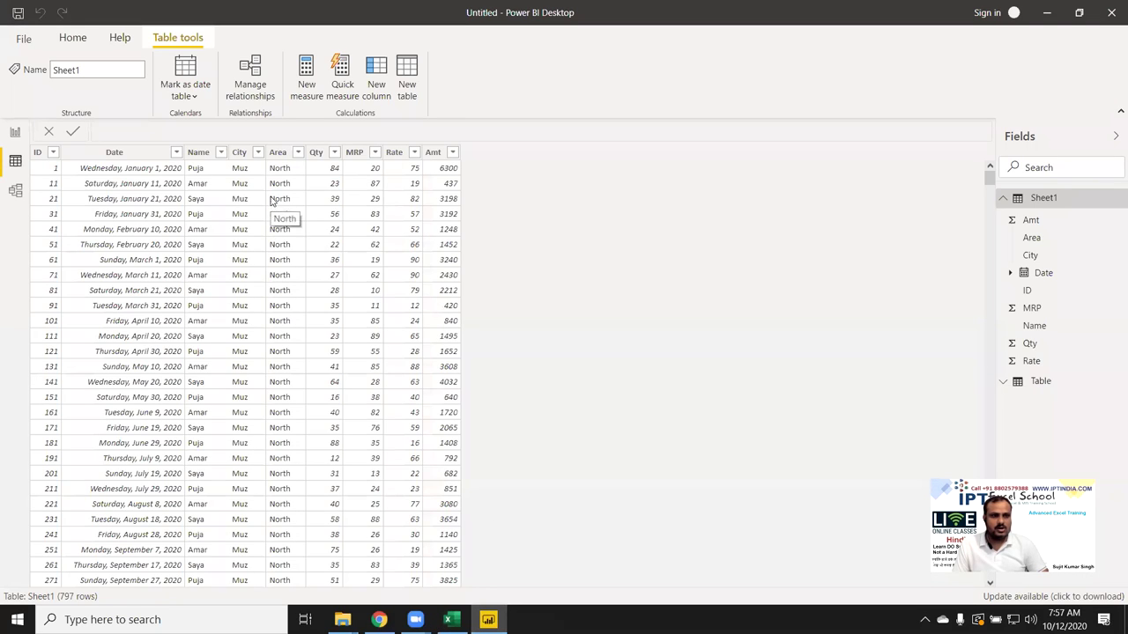
- Refresh Sheet1 and check the new GST column, e.g. 756 for Amt 4200
{"action": "left_click", "coordinate": [72, 37]}
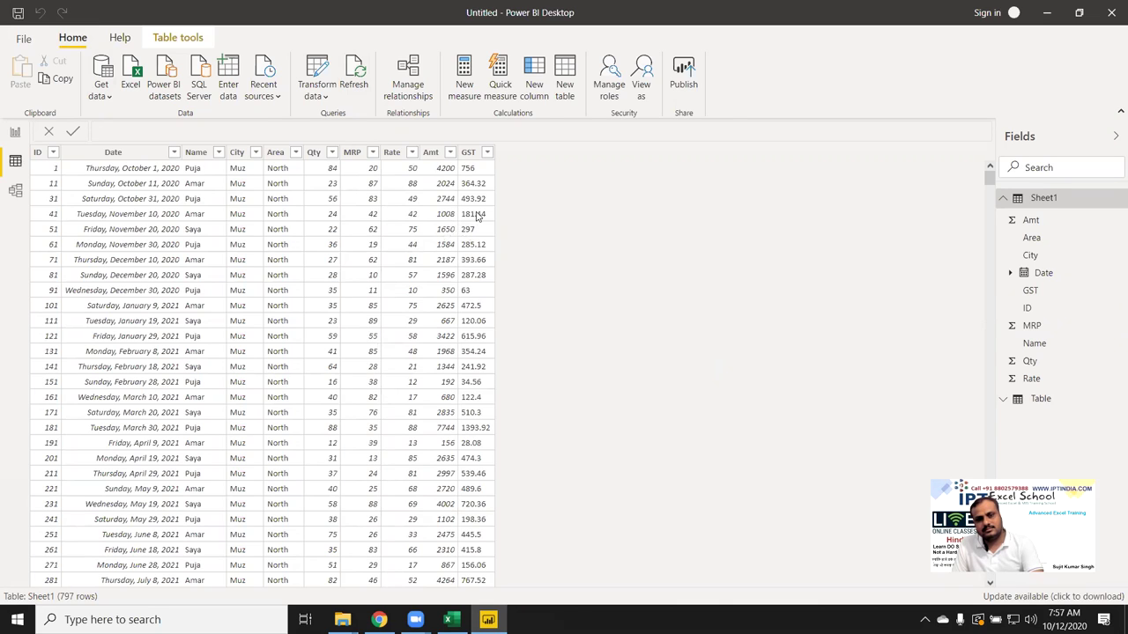
{"action": "left_click", "coordinate": [476, 217]}
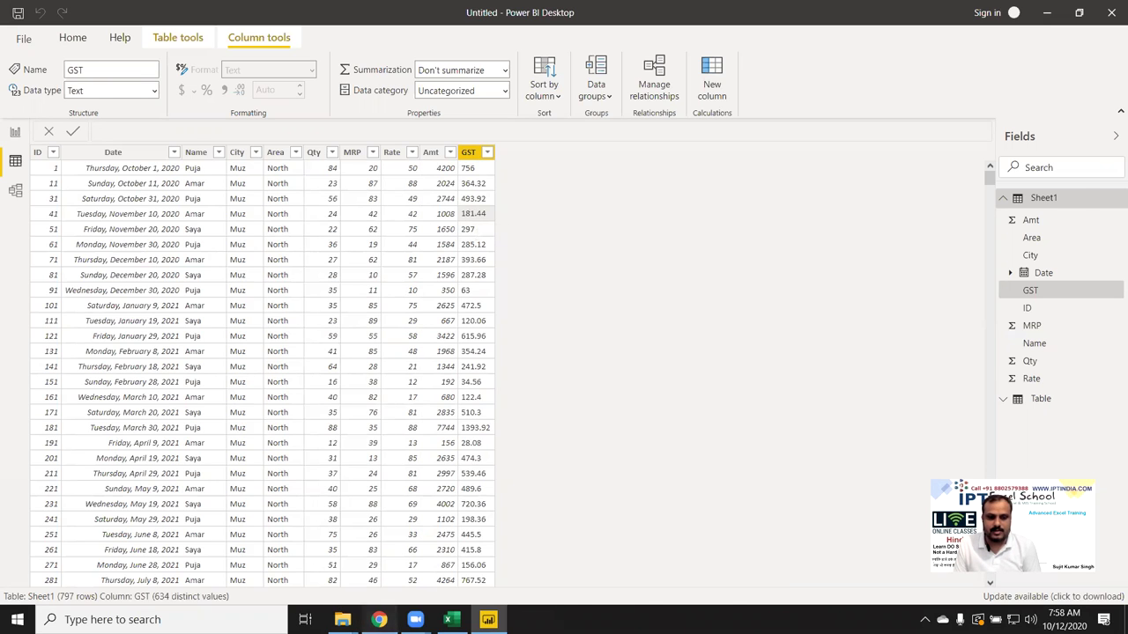
{"action": "left_click", "coordinate": [379, 619]}
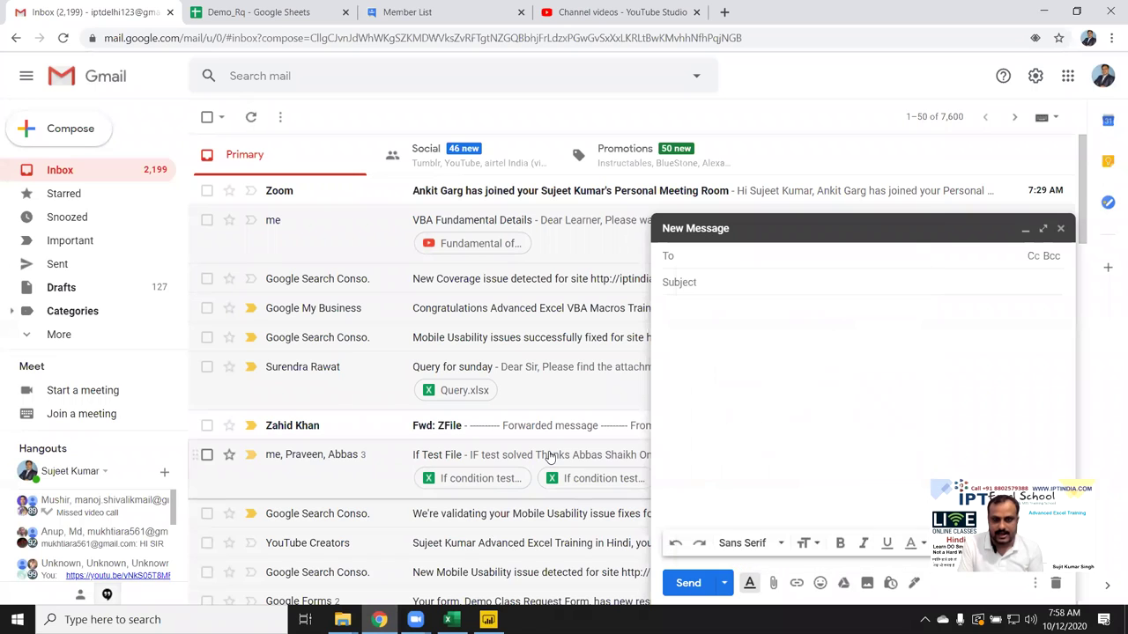
- Remove the unmatched partial recipient and add the first suggested contact to the To field
{"action": "key", "text": "BackSpace"}
{"action": "type", "text": "im"}
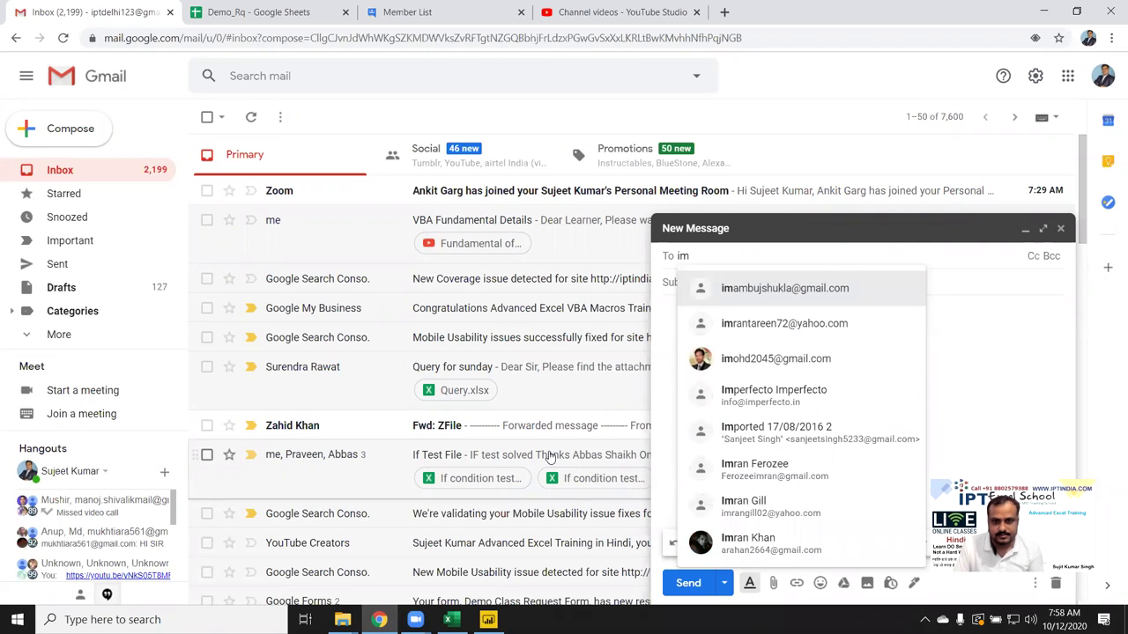
{"action": "type", "text": "t"}
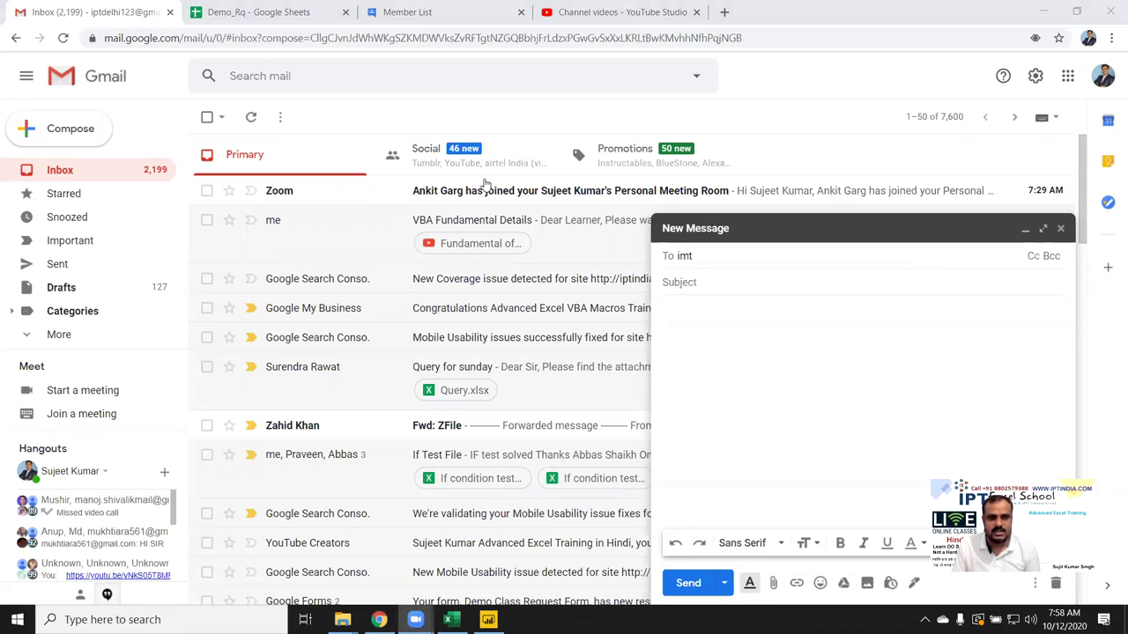
{"action": "left_click", "coordinate": [779, 284]}
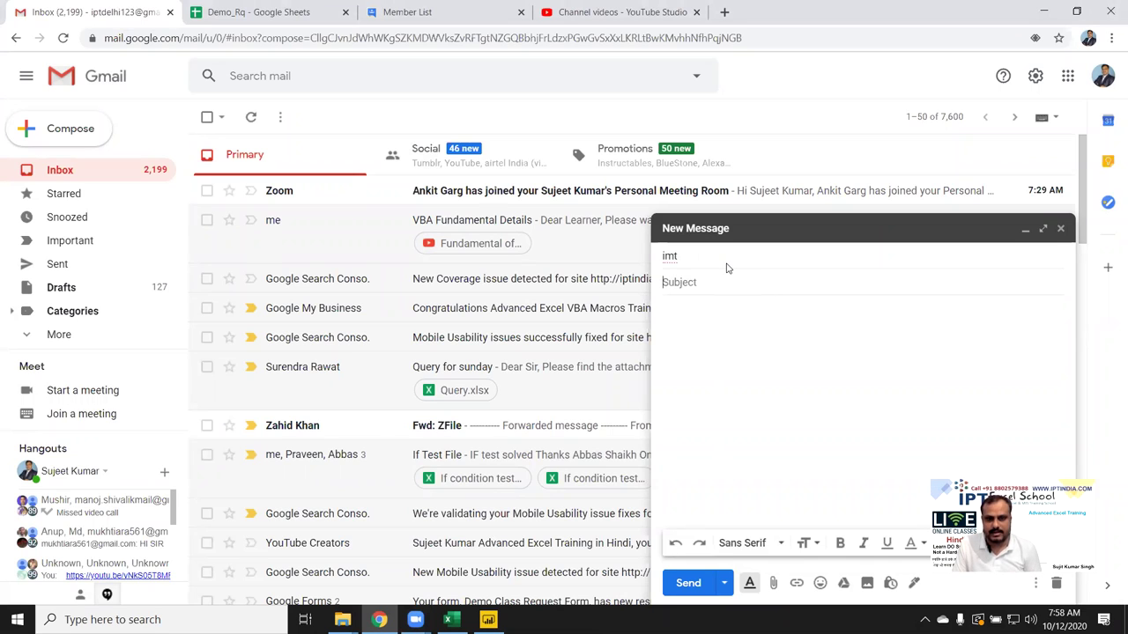
{"action": "left_click", "coordinate": [715, 265]}
{"action": "left_click", "coordinate": [706, 256]}
{"action": "type", "text": "a"}
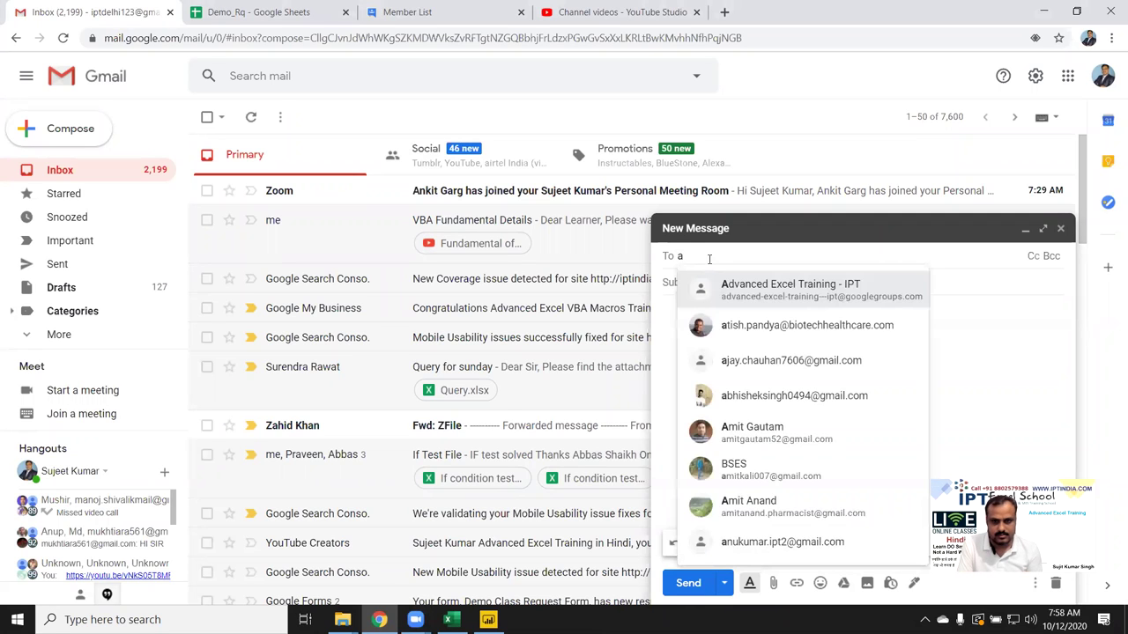
{"action": "type", "text": "nk"}
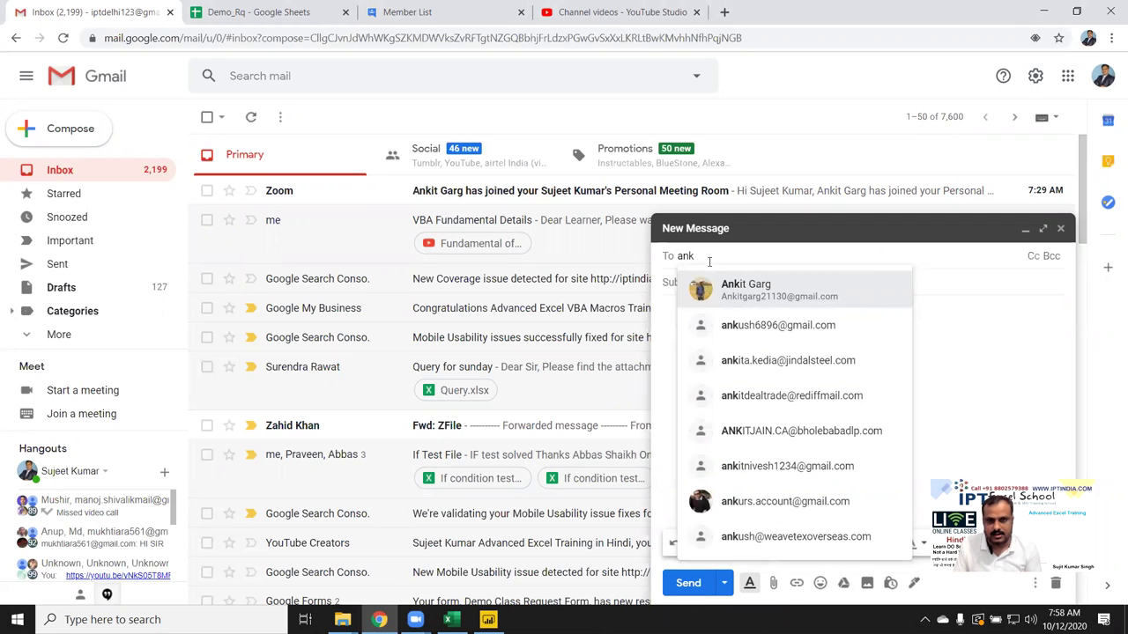
{"action": "left_click", "coordinate": [735, 290]}
- Add a second contact from the To suggestions, correcting the mistyped name letters
{"action": "type", "text": "aya"}
{"action": "key", "text": "BackSpace"}
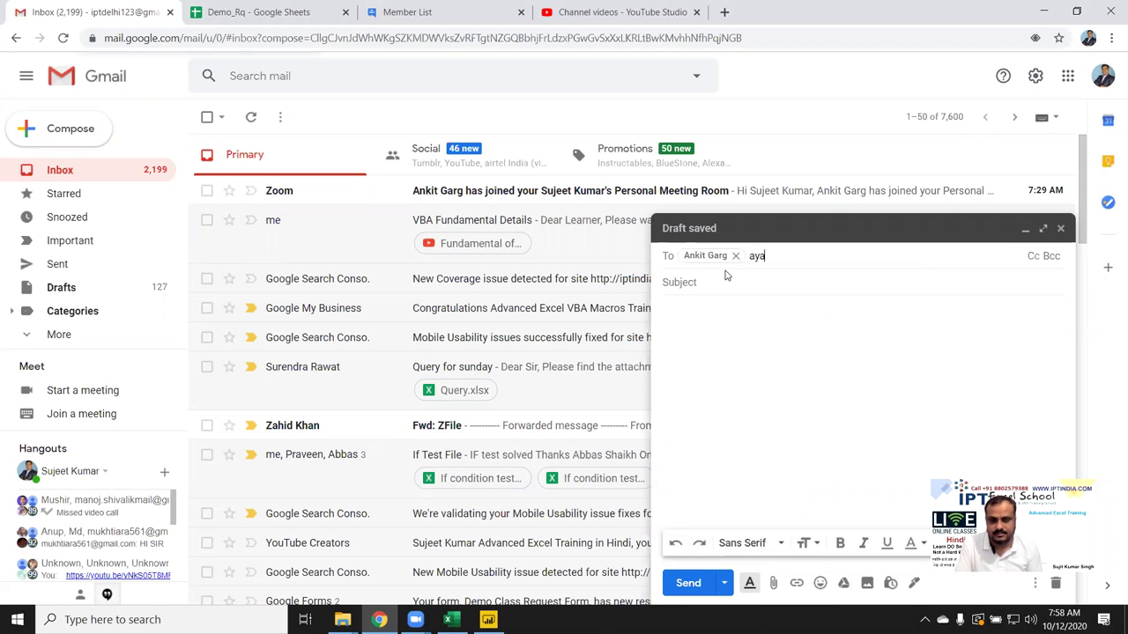
{"action": "key", "text": "BackSpace"}
{"action": "type", "text": "ja"}
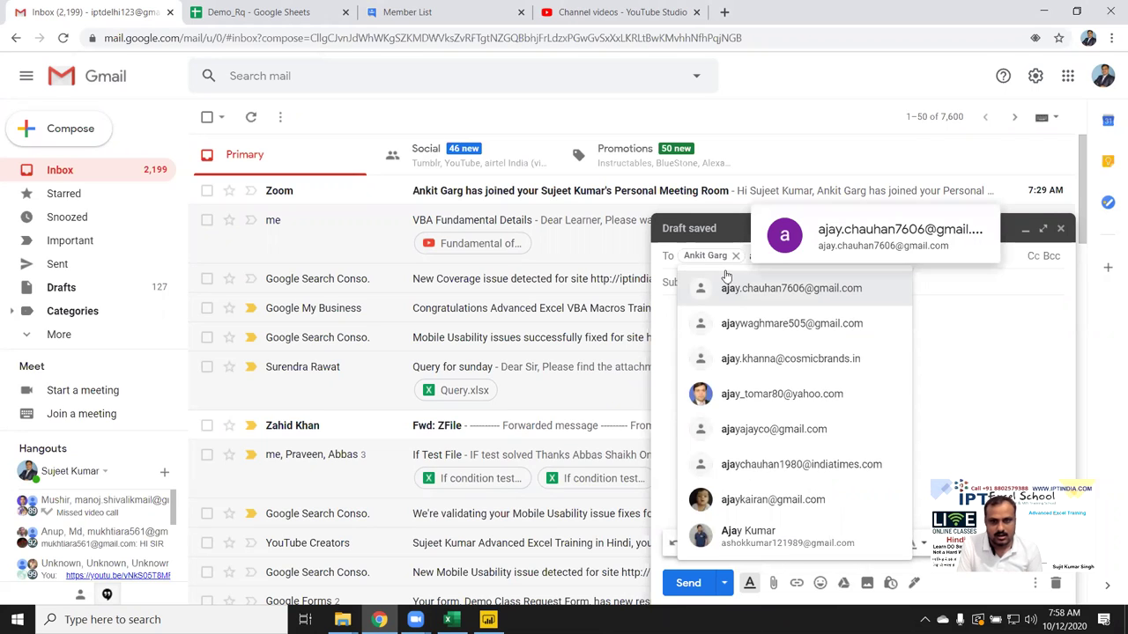
{"action": "mouse_move", "coordinate": [790, 288]}
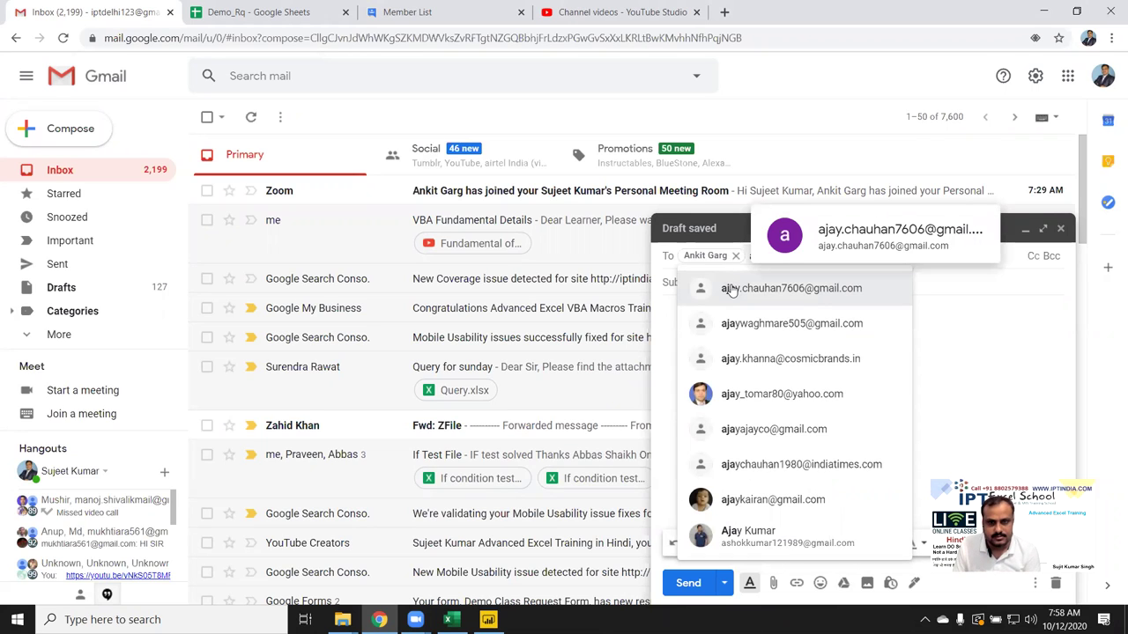
{"action": "left_click", "coordinate": [731, 291]}
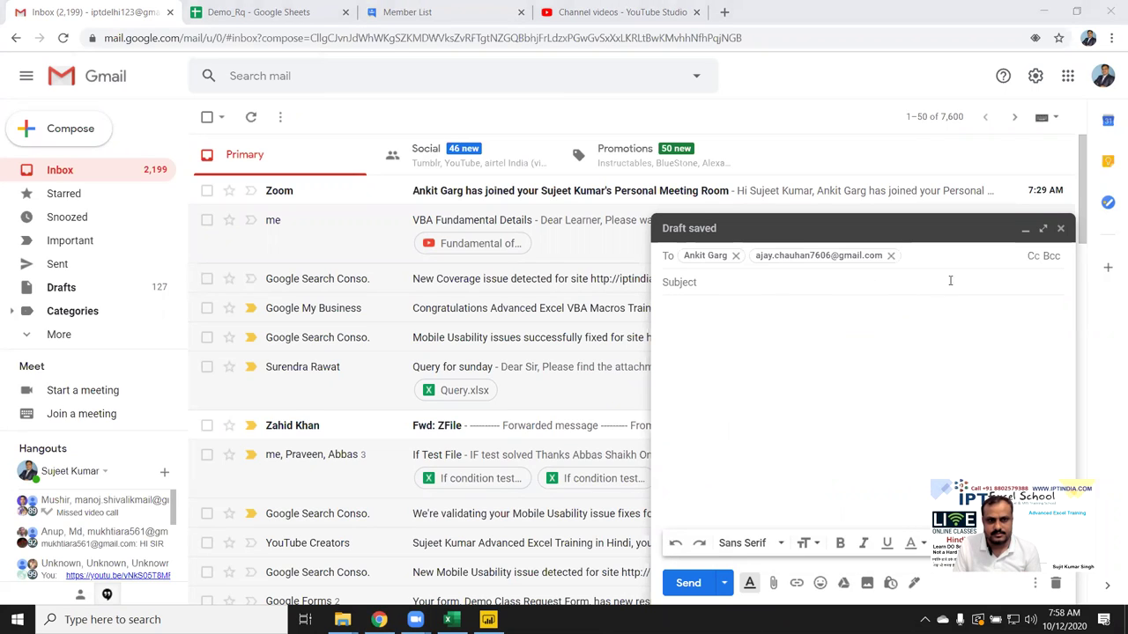
- Delete the stray invalid 'imt' recipient chip, leaving two valid recipients
{"action": "left_click", "coordinate": [963, 256]}
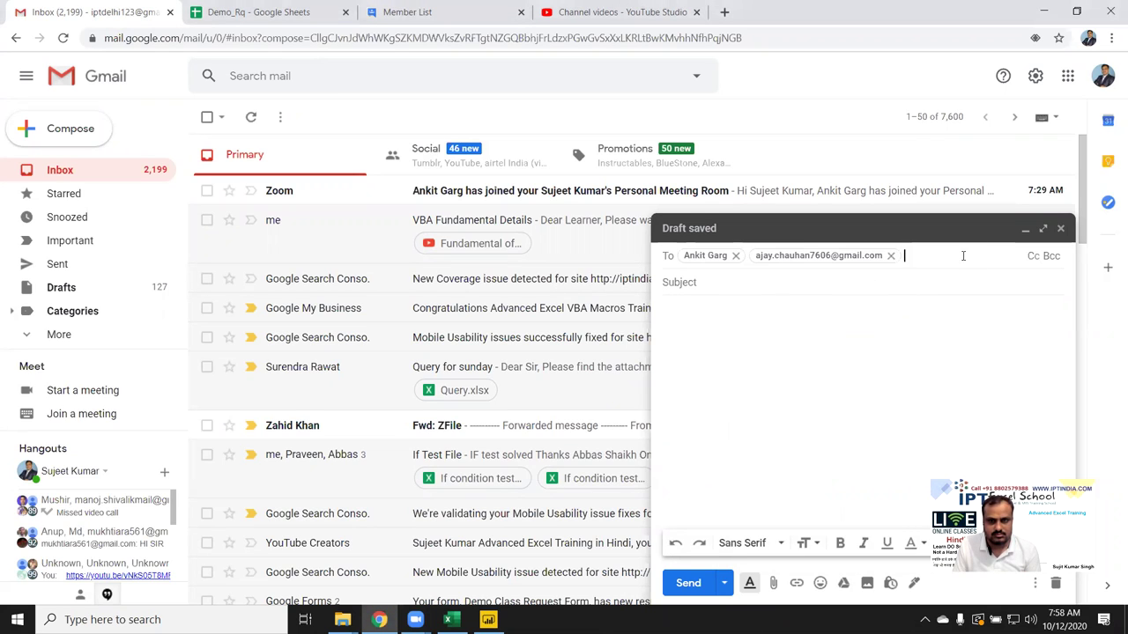
{"action": "type", "text": "im"}
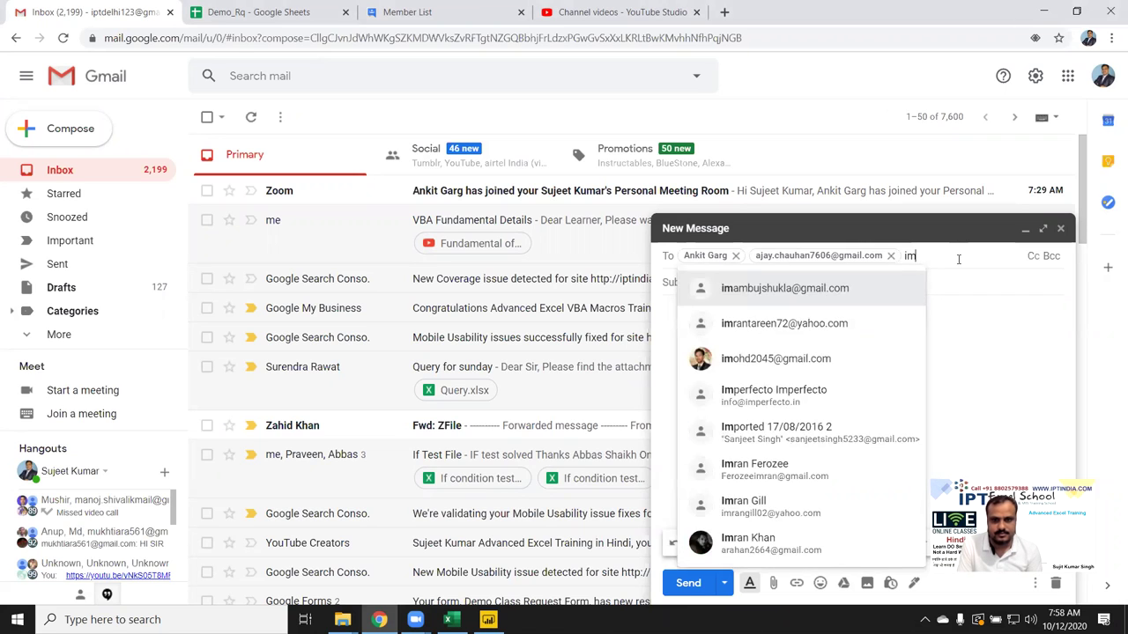
{"action": "type", "text": "t"}
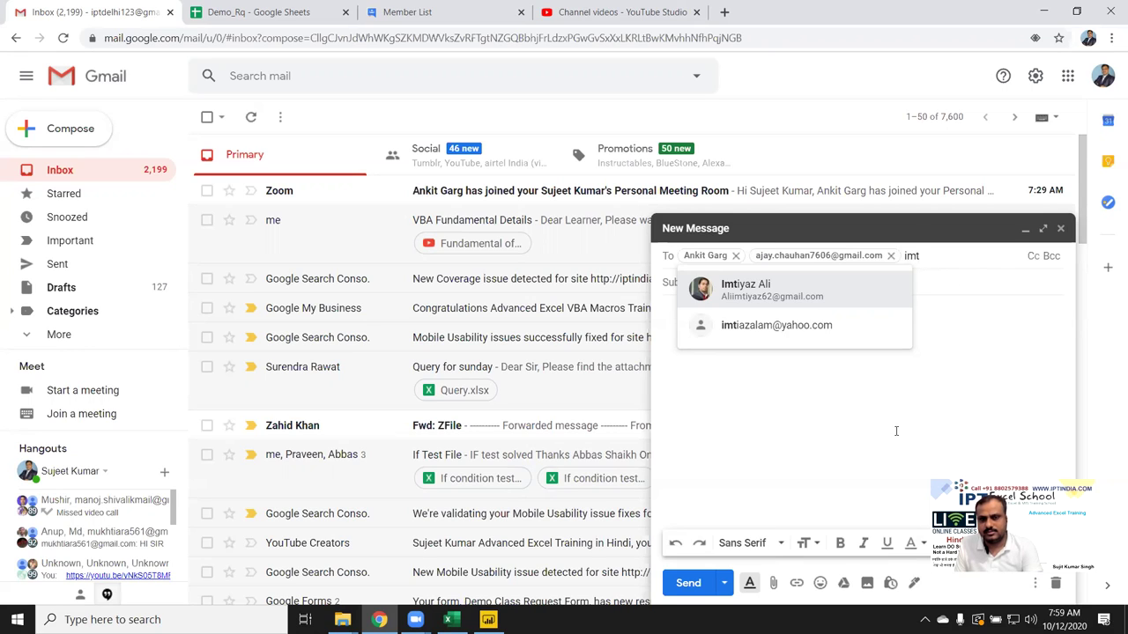
{"action": "left_click", "coordinate": [867, 477]}
{"action": "left_click", "coordinate": [867, 260]}
{"action": "double_click", "coordinate": [878, 256]}
{"action": "left_click", "coordinate": [940, 255]}
{"action": "left_click", "coordinate": [863, 423]}
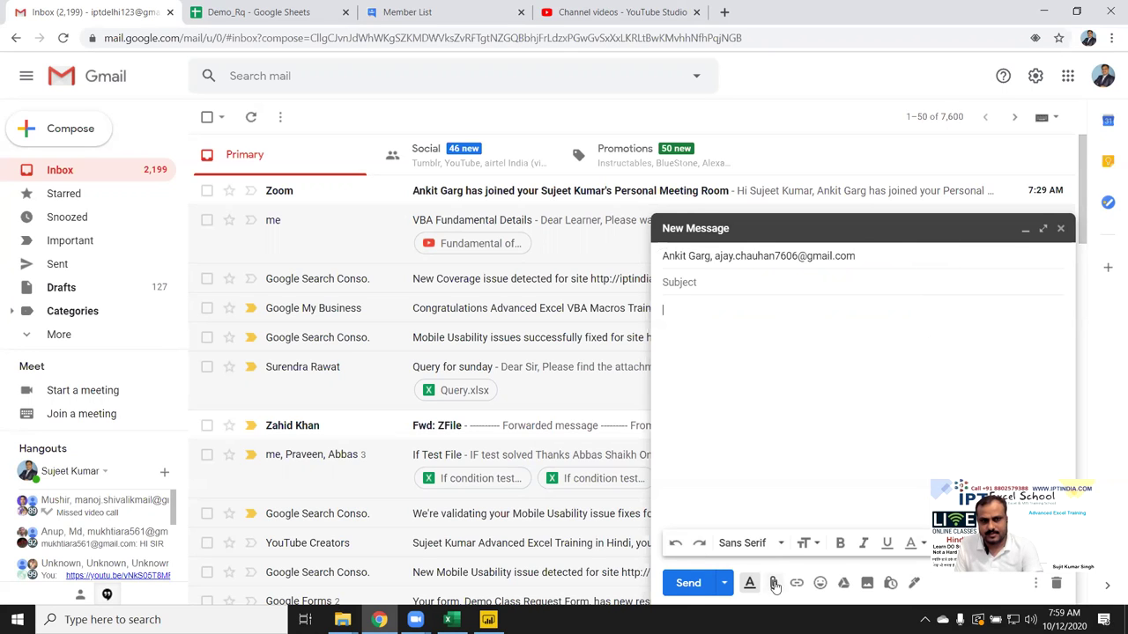
- Attach If condition test 06102020.xlsm from the Downloads folder to the draft
{"action": "left_click", "coordinate": [776, 583]}
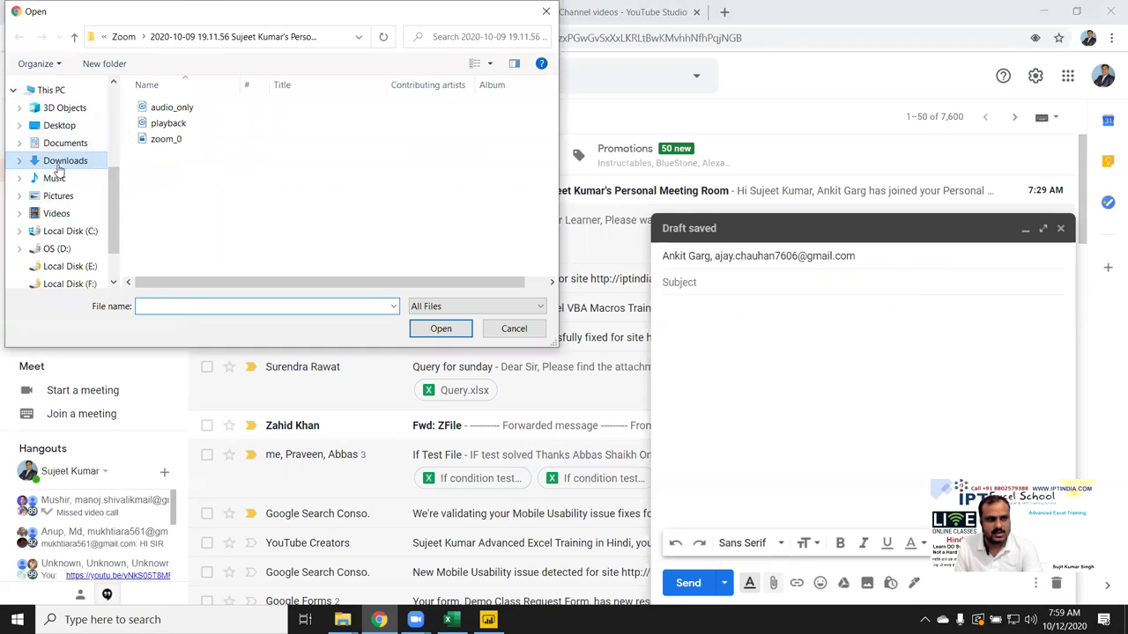
{"action": "left_click", "coordinate": [62, 146]}
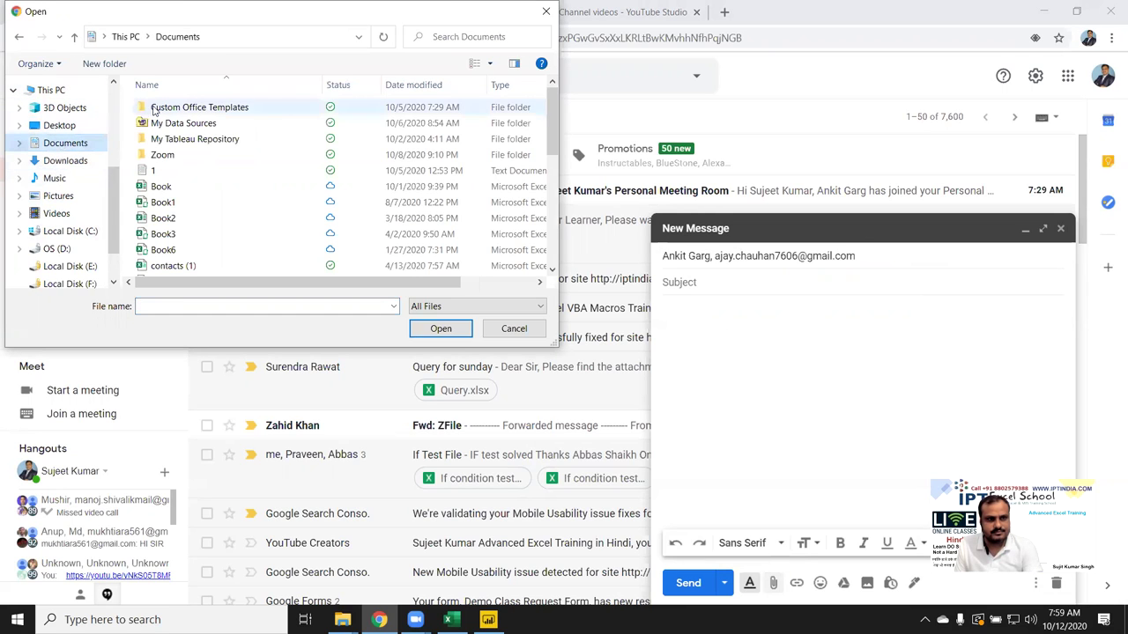
{"action": "left_click", "coordinate": [63, 161]}
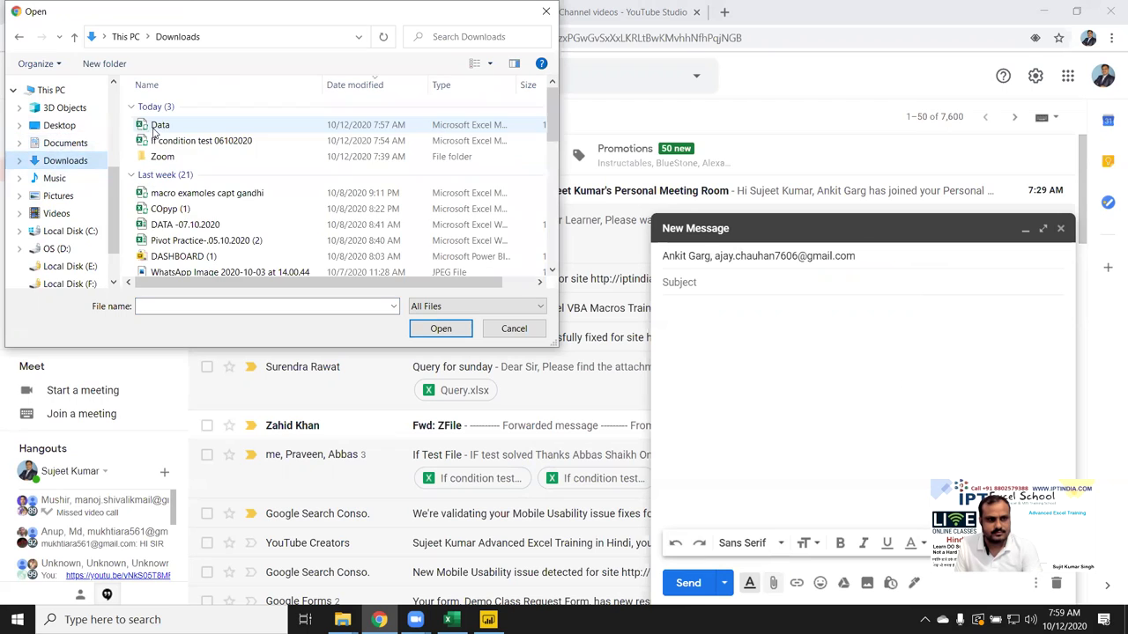
{"action": "left_click", "coordinate": [160, 143]}
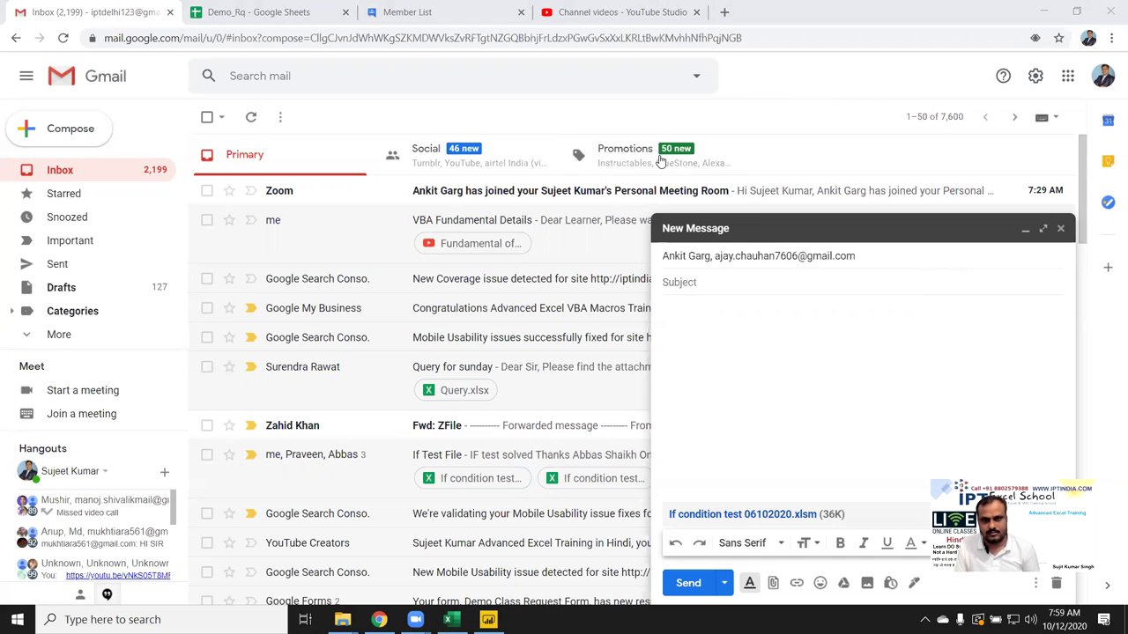
- Add a third contact from the To suggestions and discard the leftover partial text
{"action": "left_click", "coordinate": [928, 258]}
{"action": "type", "text": "m"}
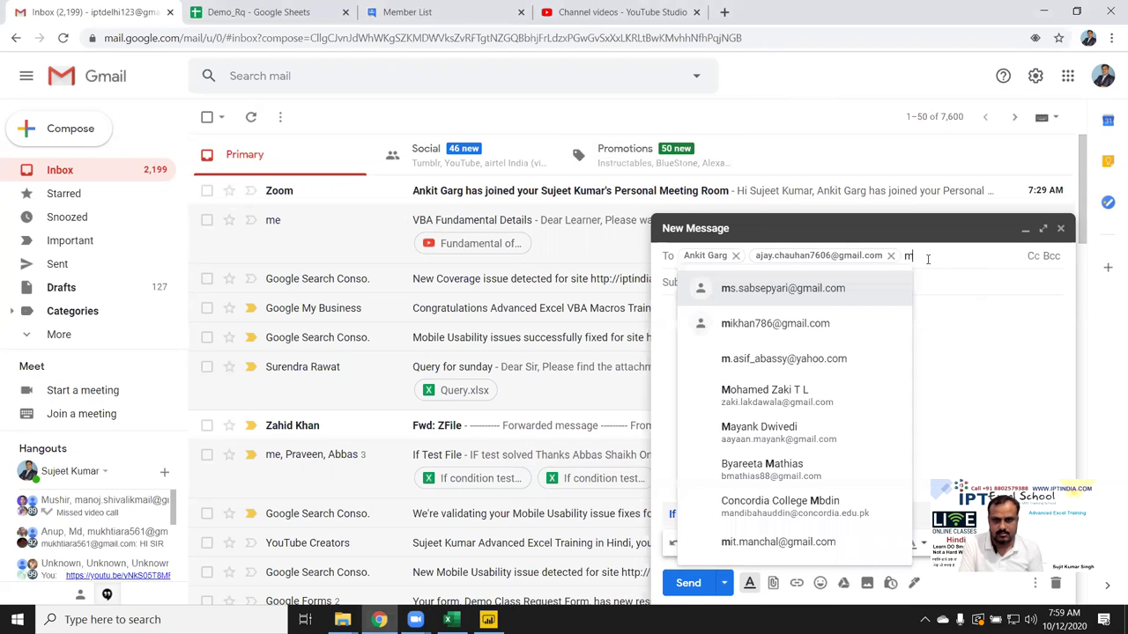
{"action": "type", "text": "i"}
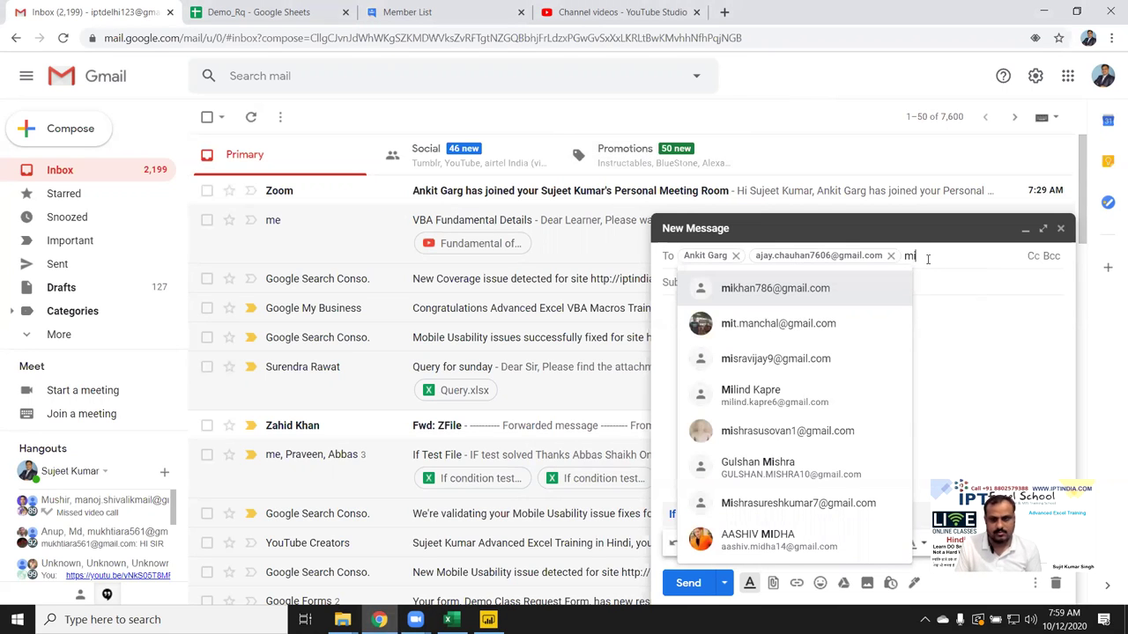
{"action": "key", "text": "Return"}
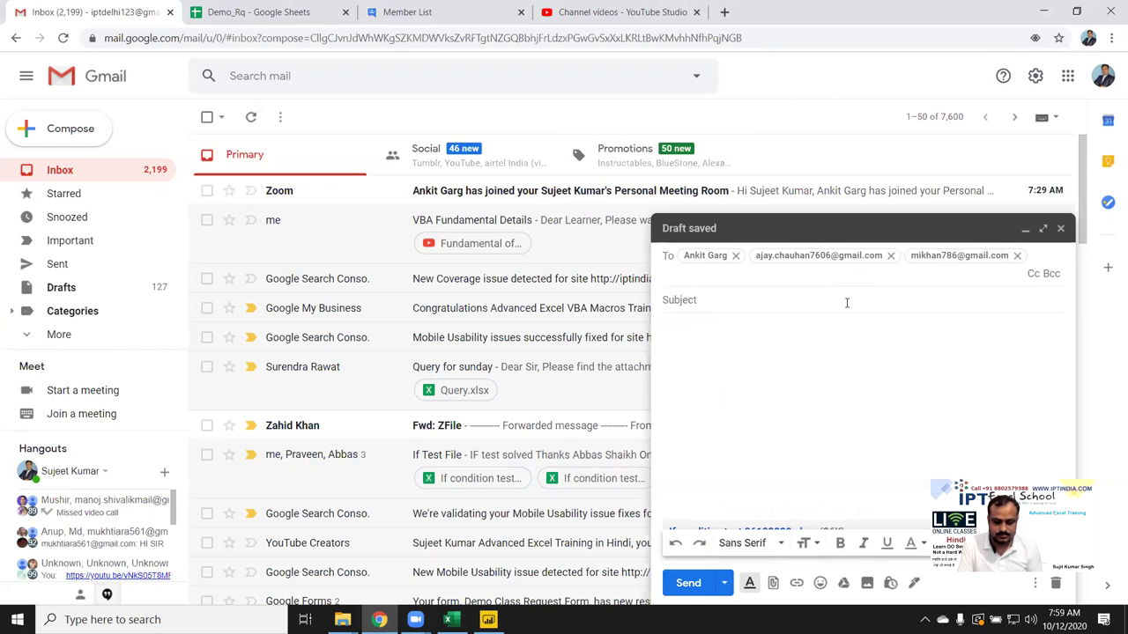
{"action": "type", "text": "yogo"}
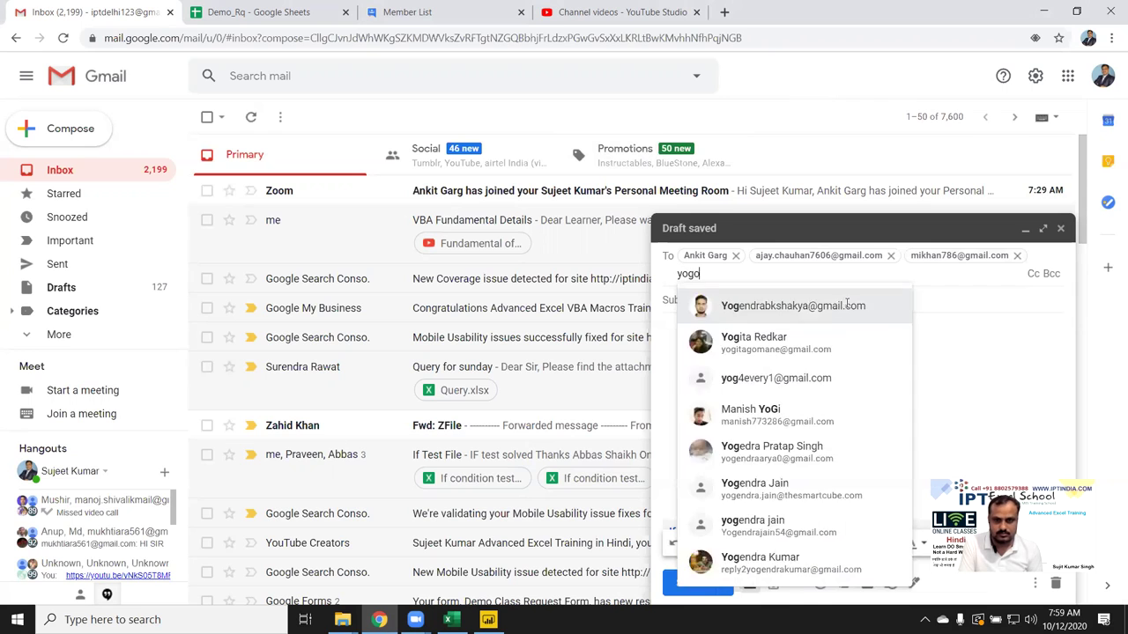
{"action": "key", "text": "BackSpace"}
{"action": "key", "text": "BackSpace"}
{"action": "key", "text": "BackSpace"}
{"action": "key", "text": "BackSpace"}
{"action": "key", "text": "Tab"}
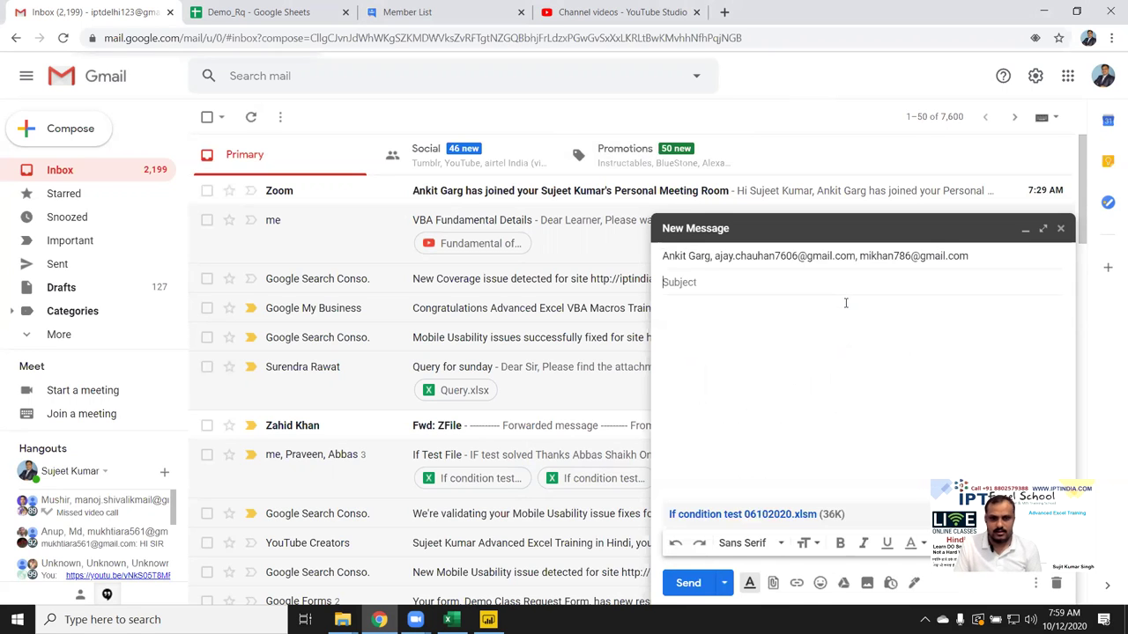
- Enter the subject 'file' and send the message with the workbook
{"action": "type", "text": "file"}
{"action": "key", "text": "Tab"}
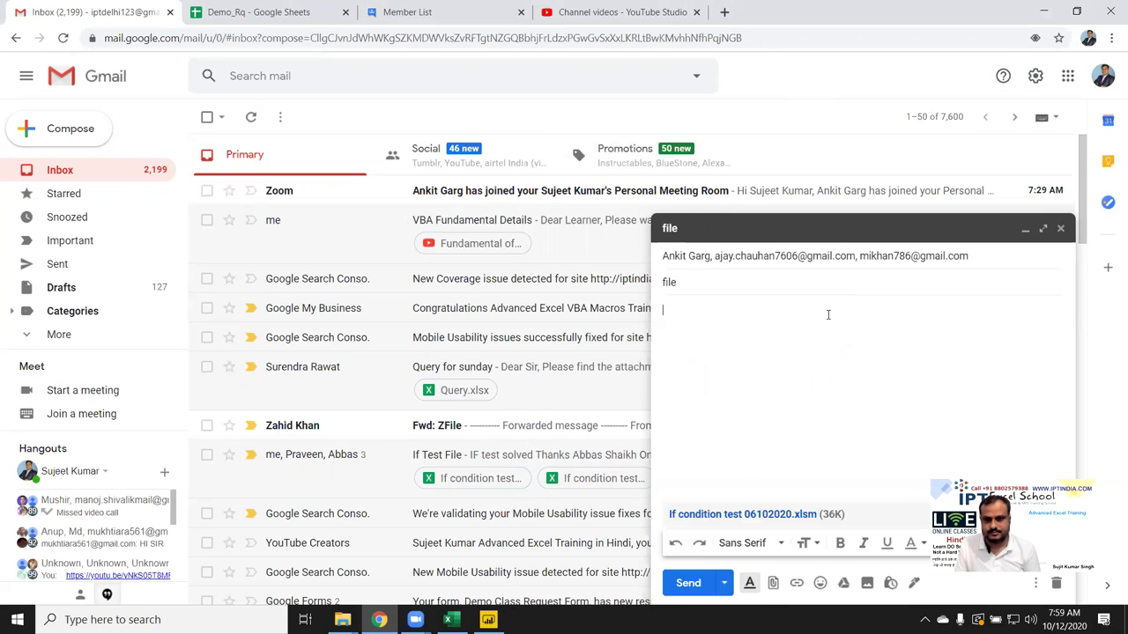
{"action": "left_click", "coordinate": [683, 583]}
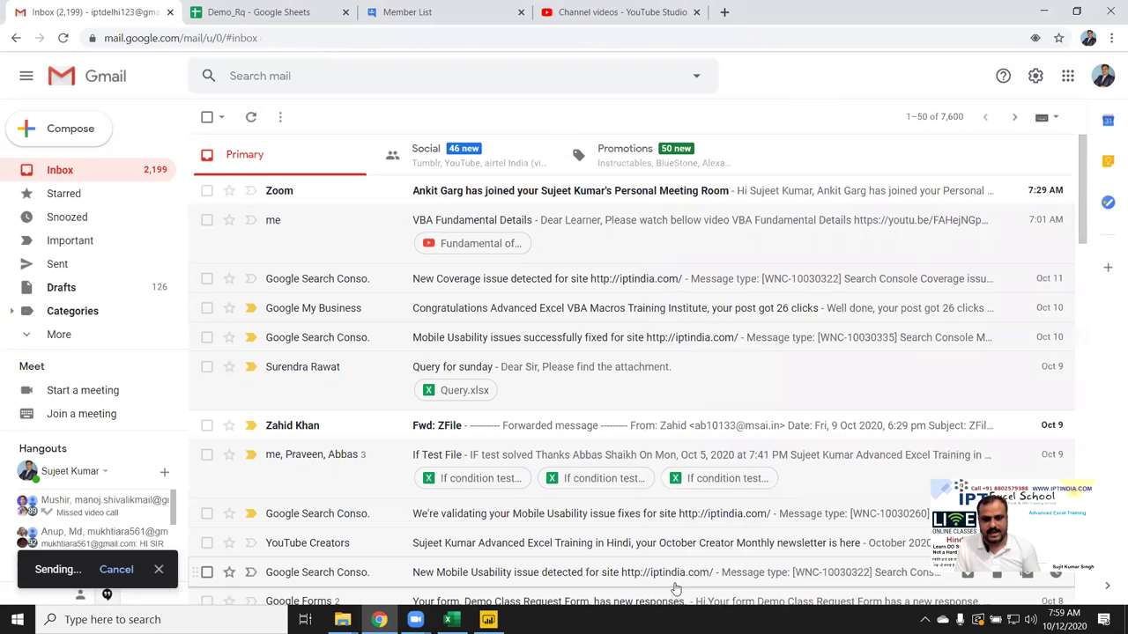
- Minimise Chrome to show the desktop and clear the icon selection
{"action": "key", "text": "super+d"}
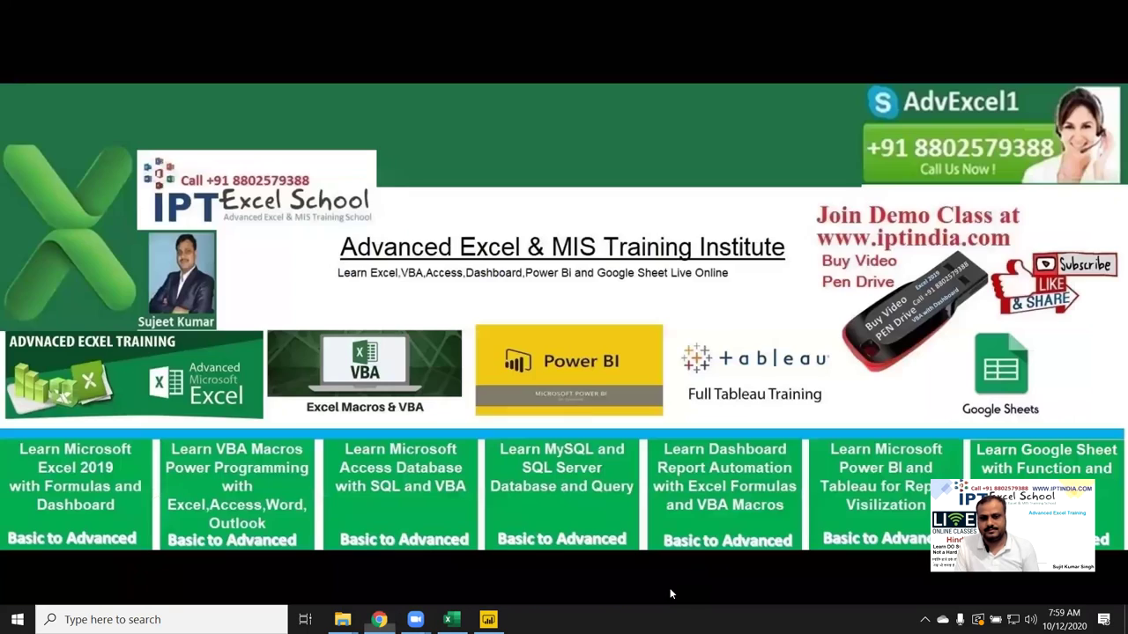
{"action": "left_click", "coordinate": [544, 132]}
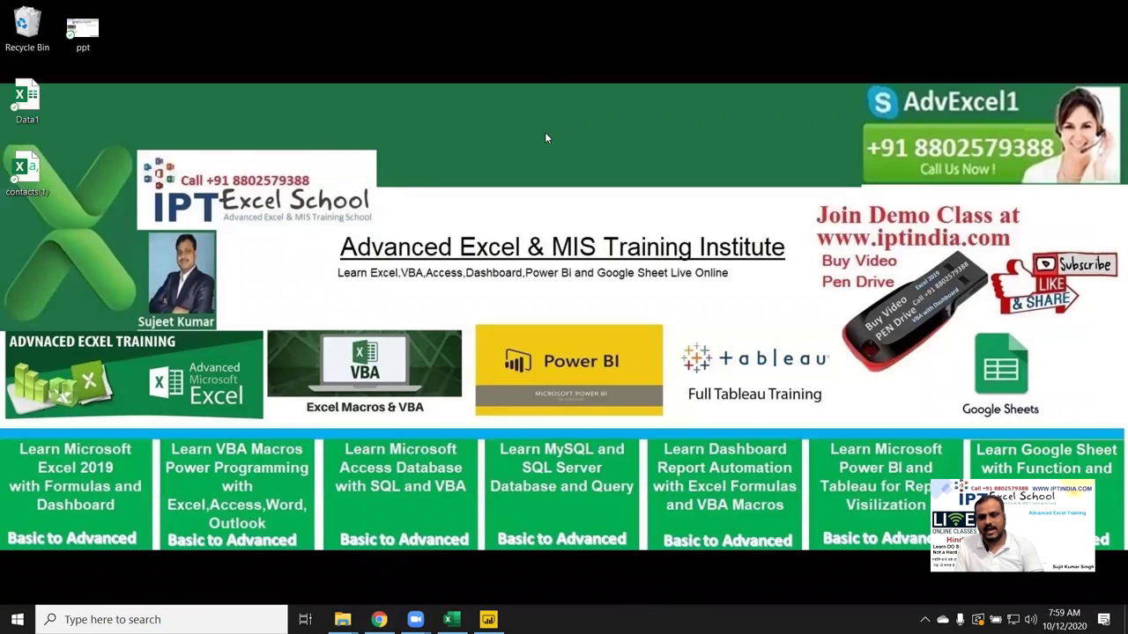